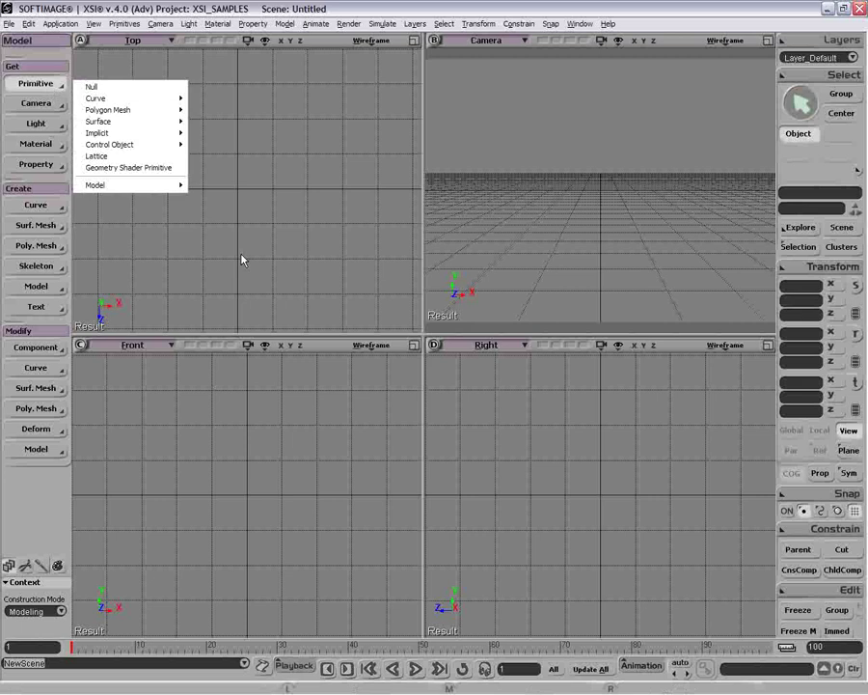
click(240, 254)
click(49, 81)
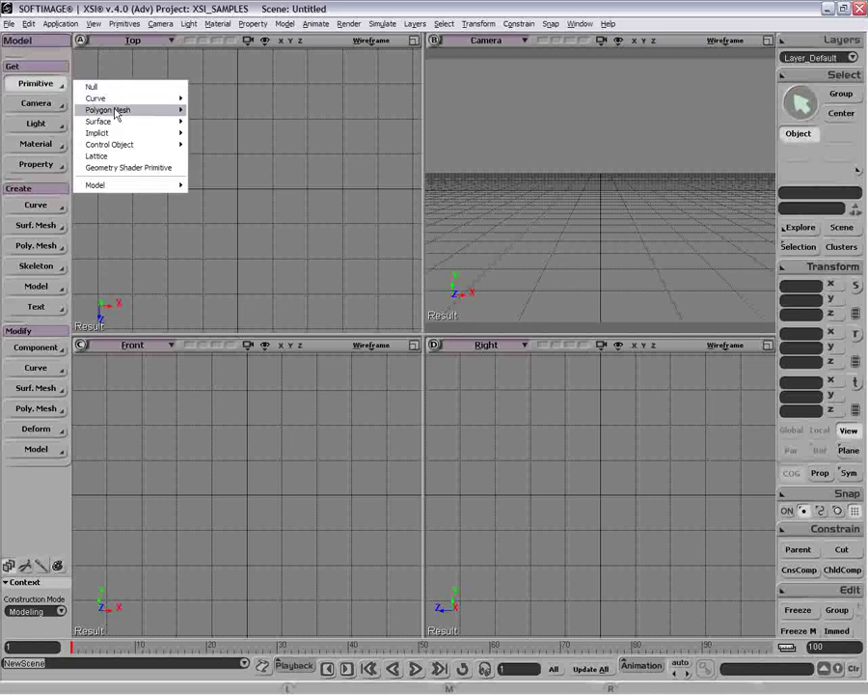
click(111, 285)
click(38, 429)
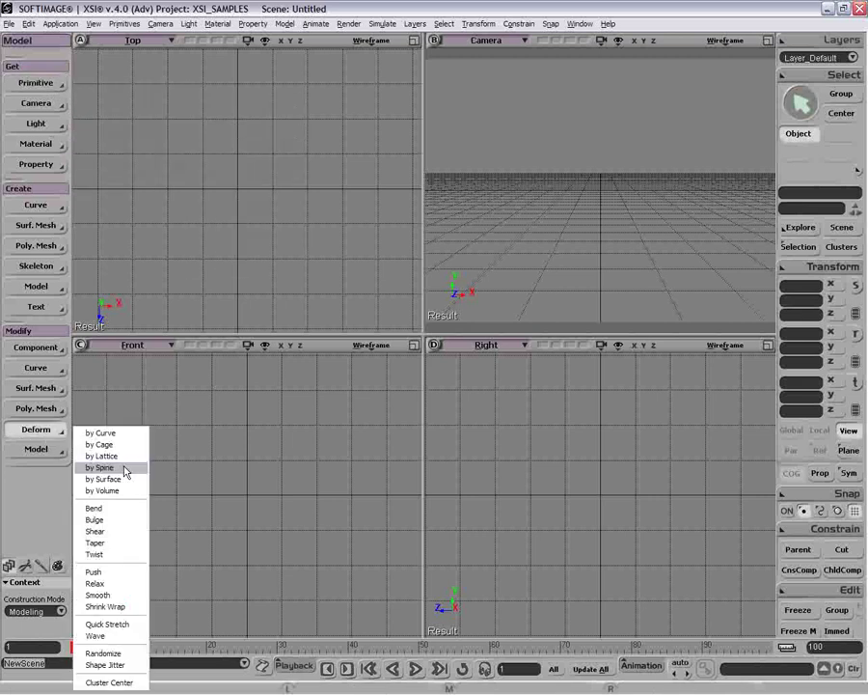
click(147, 235)
Create a NURBS surface cylinder with 11 V subdivisions and a height of about 9.569.
click(40, 83)
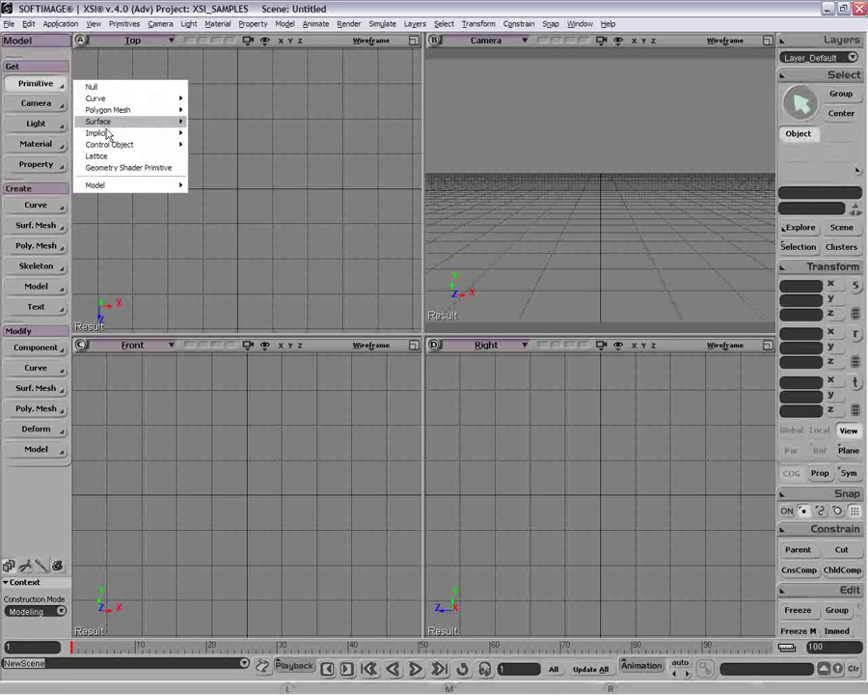
mouse_move(108, 122)
click(218, 144)
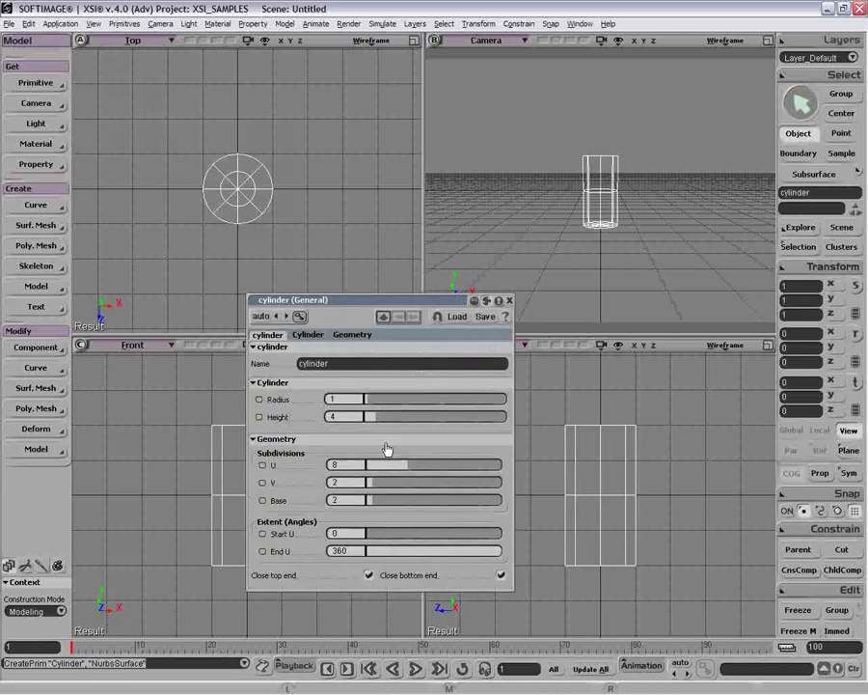
drag(386, 483, 424, 487)
drag(371, 417, 392, 418)
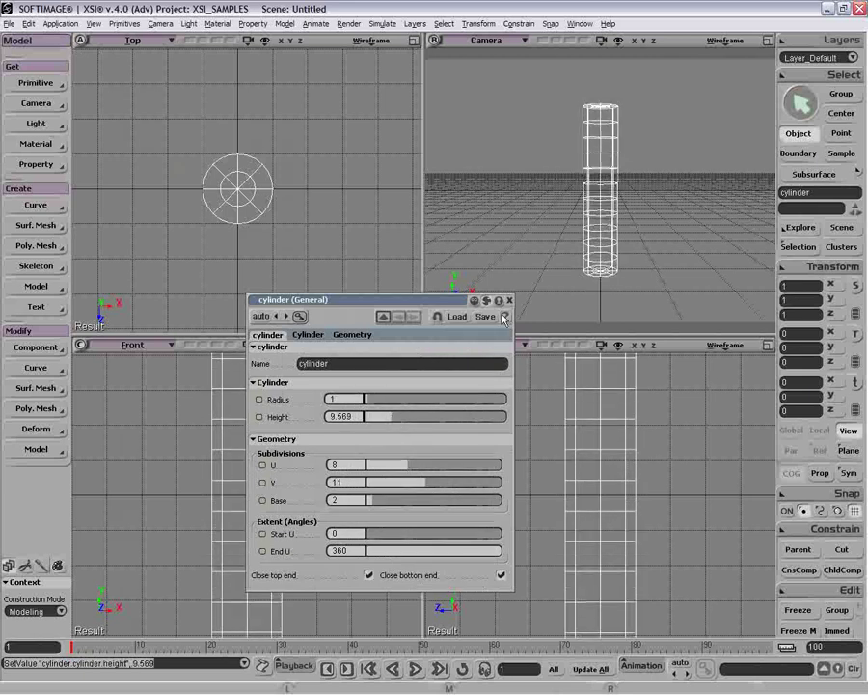
click(509, 301)
Draw a winding open NURBS curve that arches over the cylinder in the enlarged Front view.
key(f)
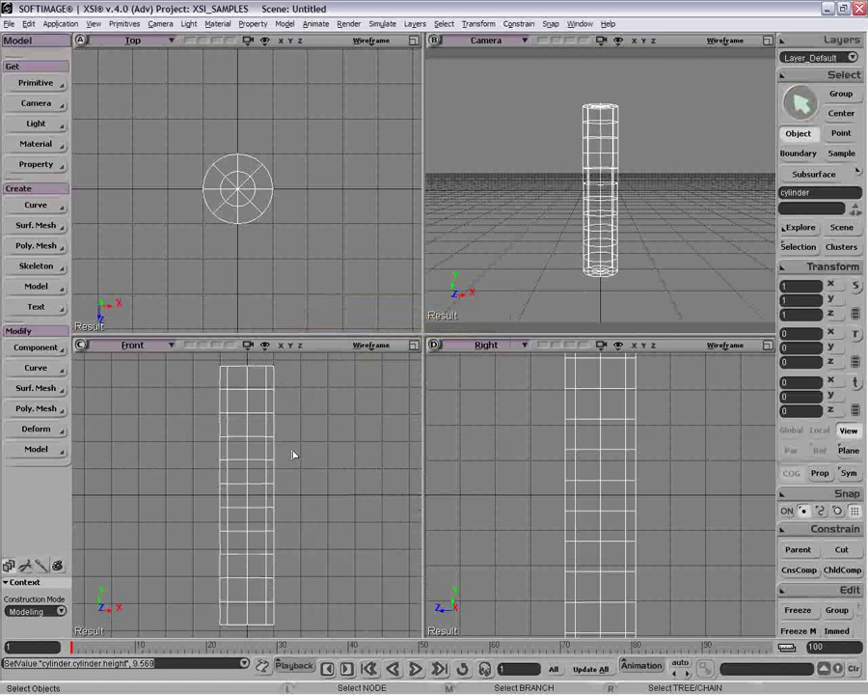
key(p)
drag(295, 503, 292, 525)
click(414, 344)
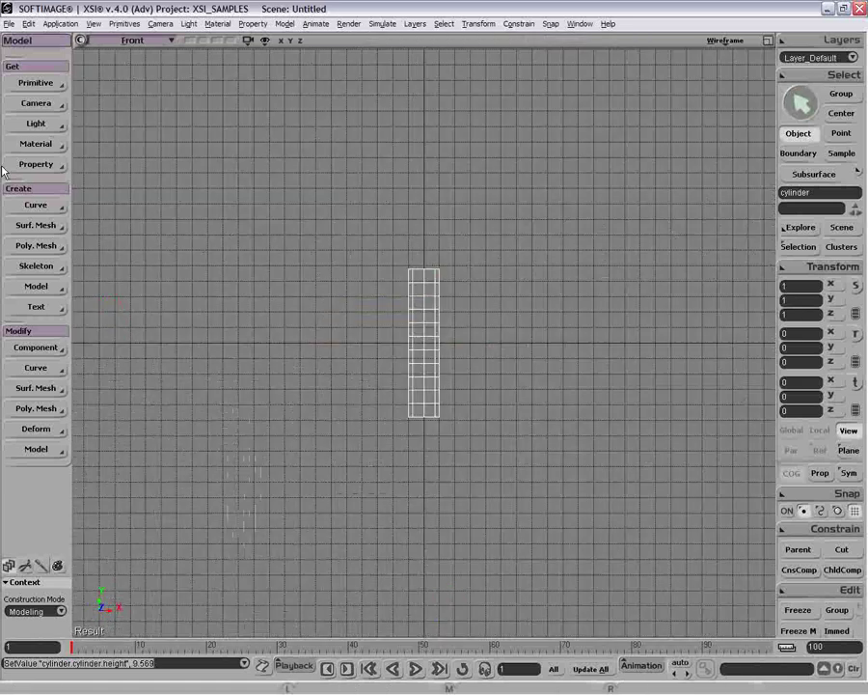
click(24, 206)
click(87, 208)
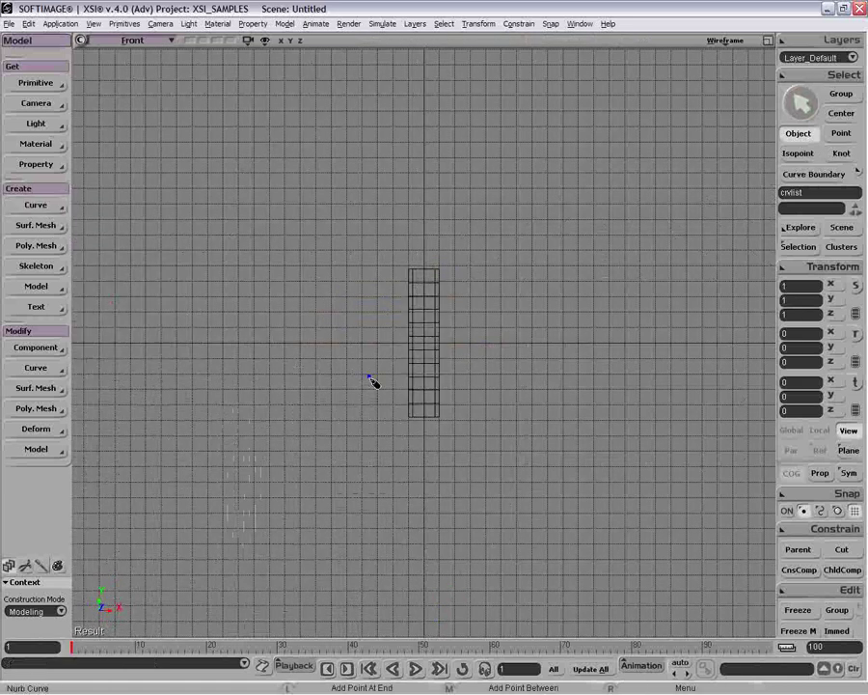
click(328, 317)
click(322, 266)
click(358, 209)
click(405, 194)
click(473, 238)
click(508, 167)
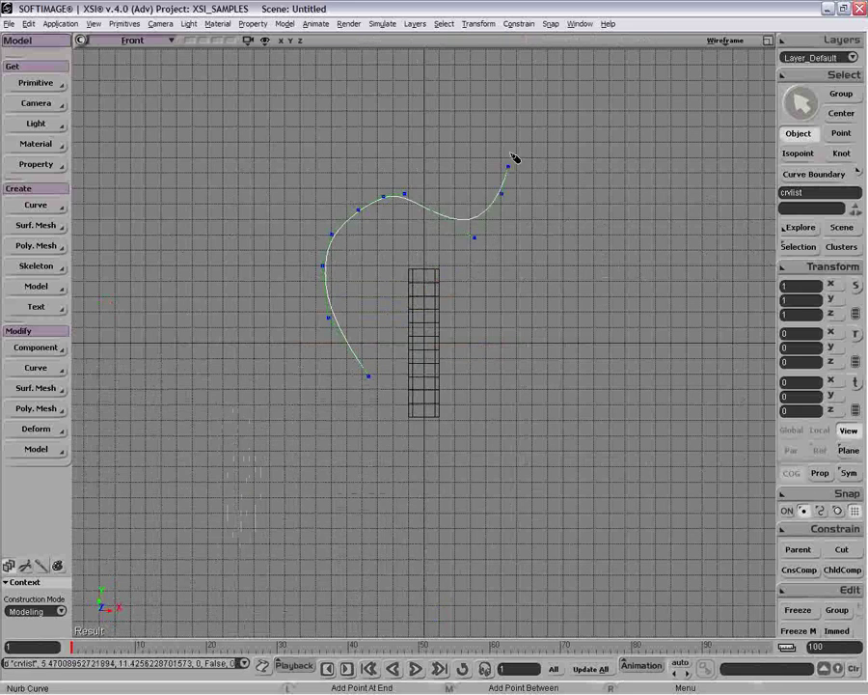
click(522, 140)
click(564, 144)
click(562, 270)
click(616, 272)
click(514, 421)
key(space)
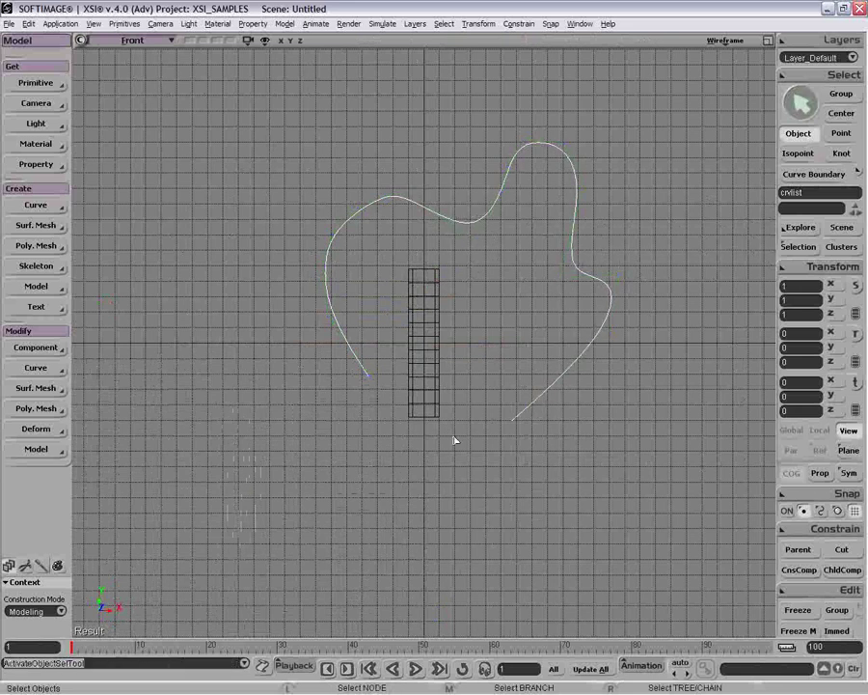
Deform the cylinder by curve, using the winding curve as the deformer, and move the deformation's settings clear of the geometry.
click(436, 358)
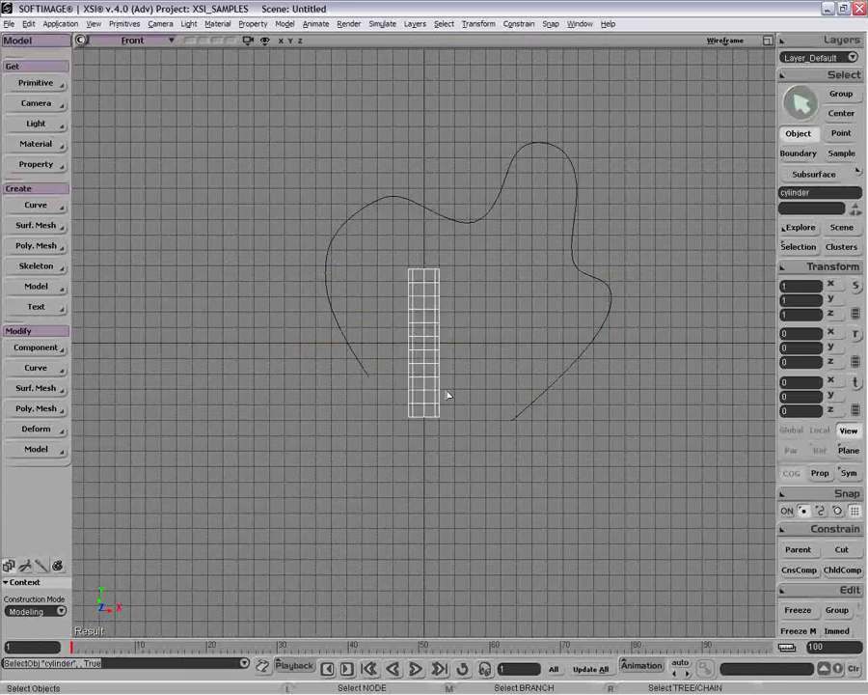
click(39, 429)
click(95, 433)
click(345, 373)
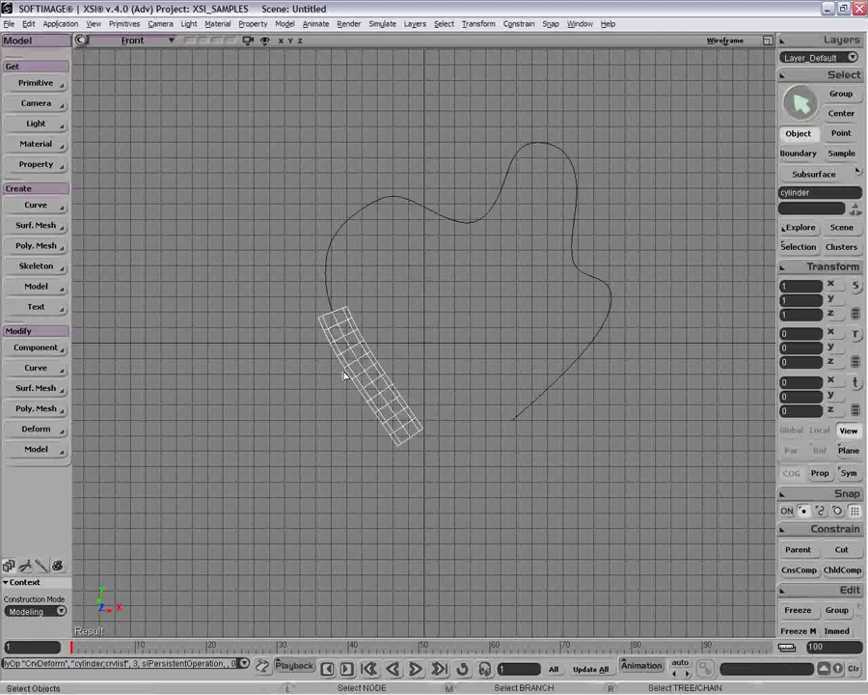
drag(259, 343, 194, 292)
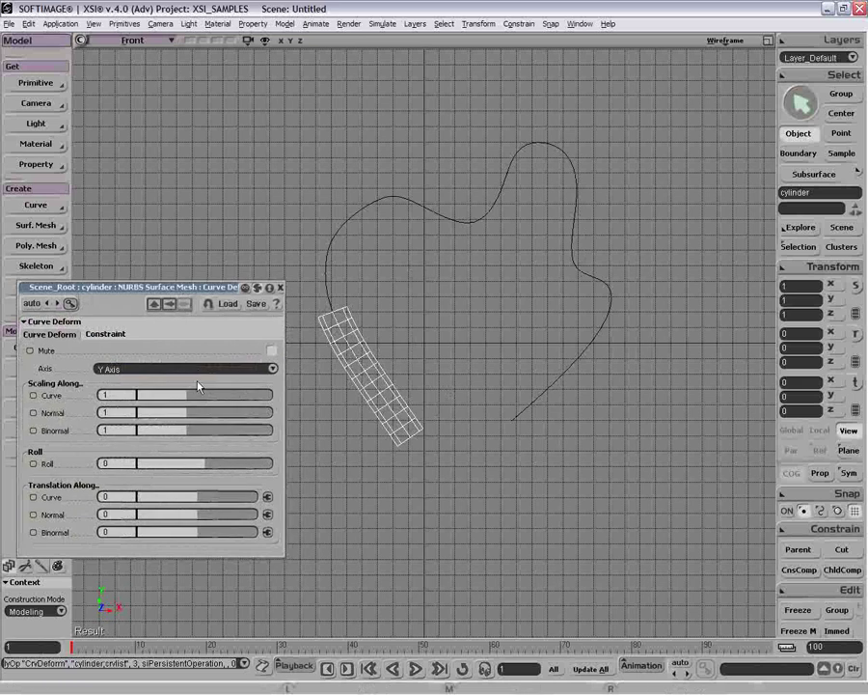
Try the X Axis and Z Axis options for the curve deformation and return it to Y Axis.
click(201, 372)
click(197, 368)
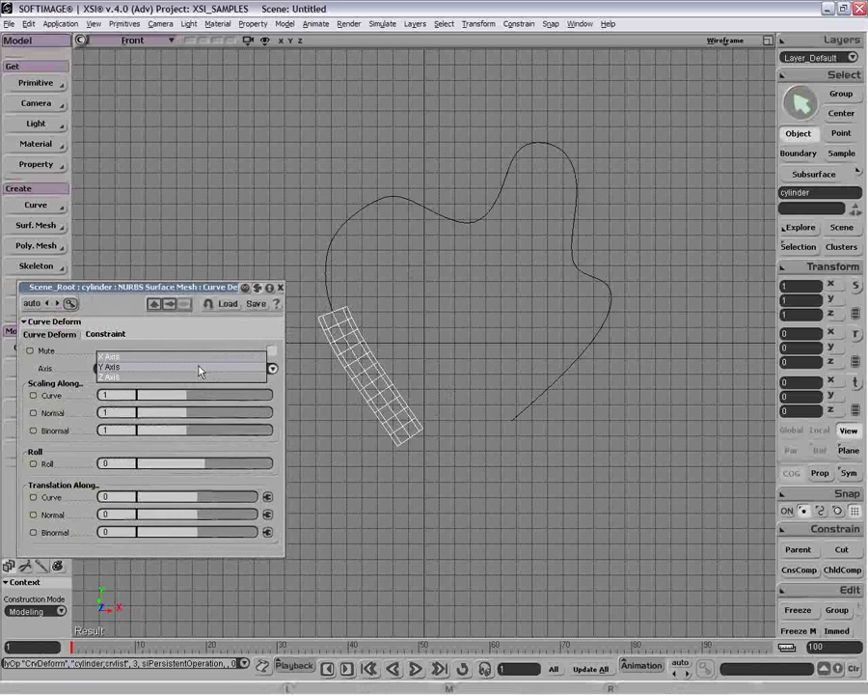
click(240, 372)
click(237, 364)
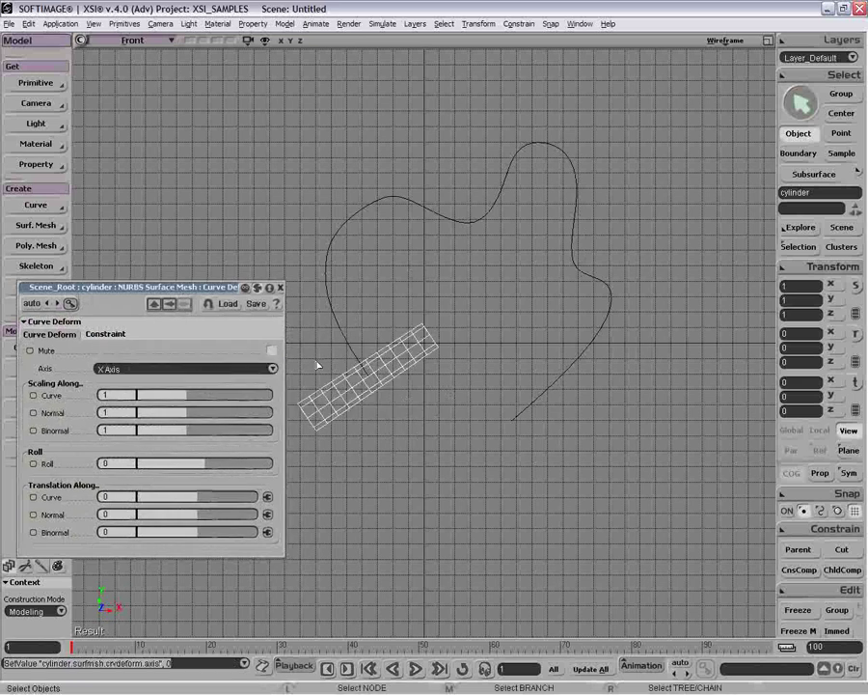
click(201, 372)
click(205, 374)
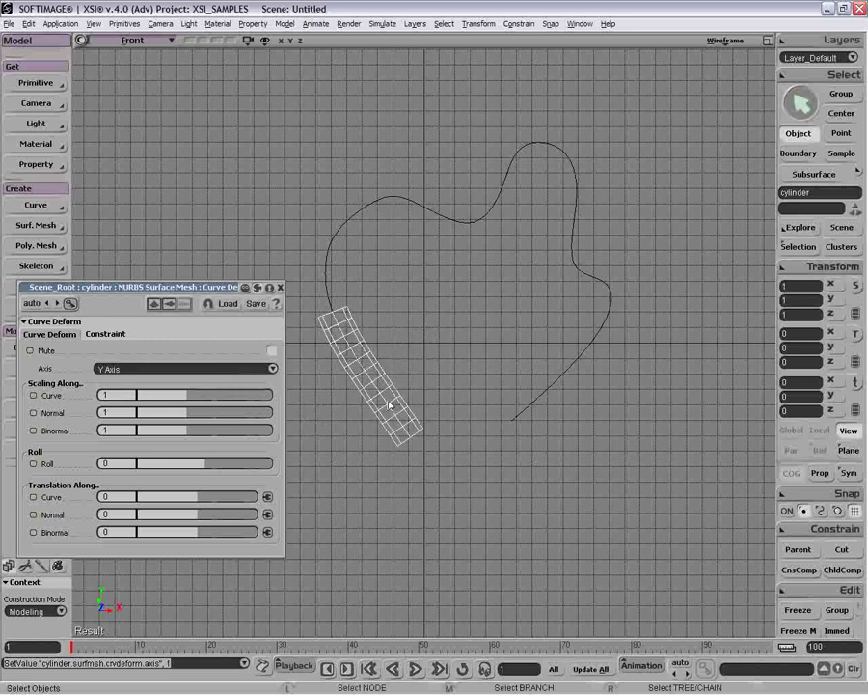
click(215, 374)
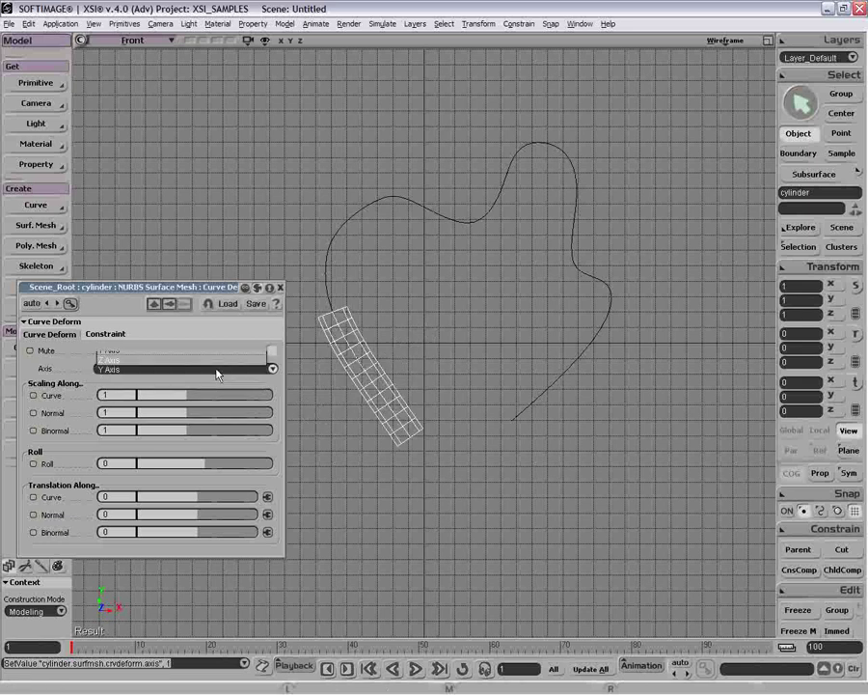
click(217, 377)
click(215, 368)
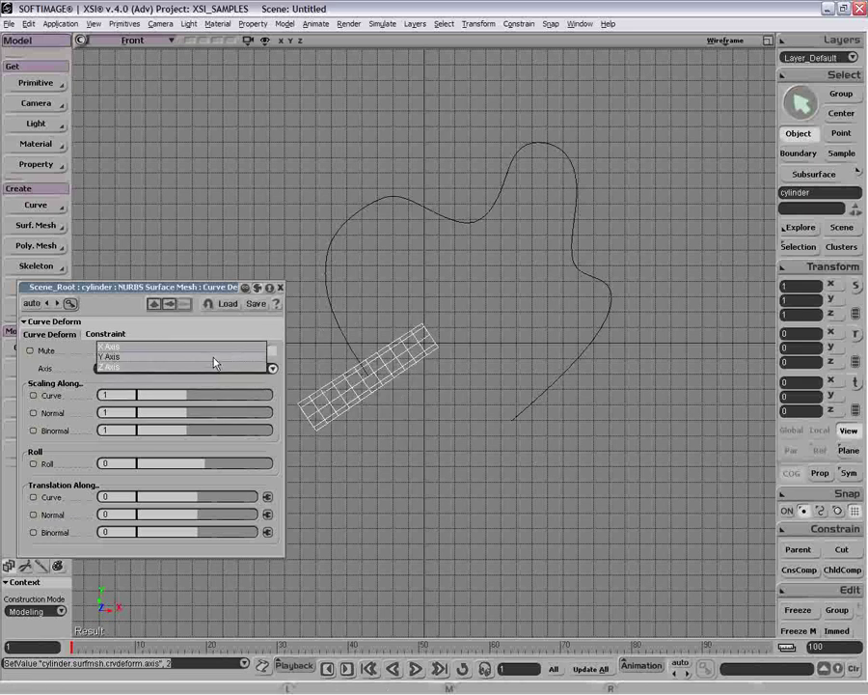
click(215, 358)
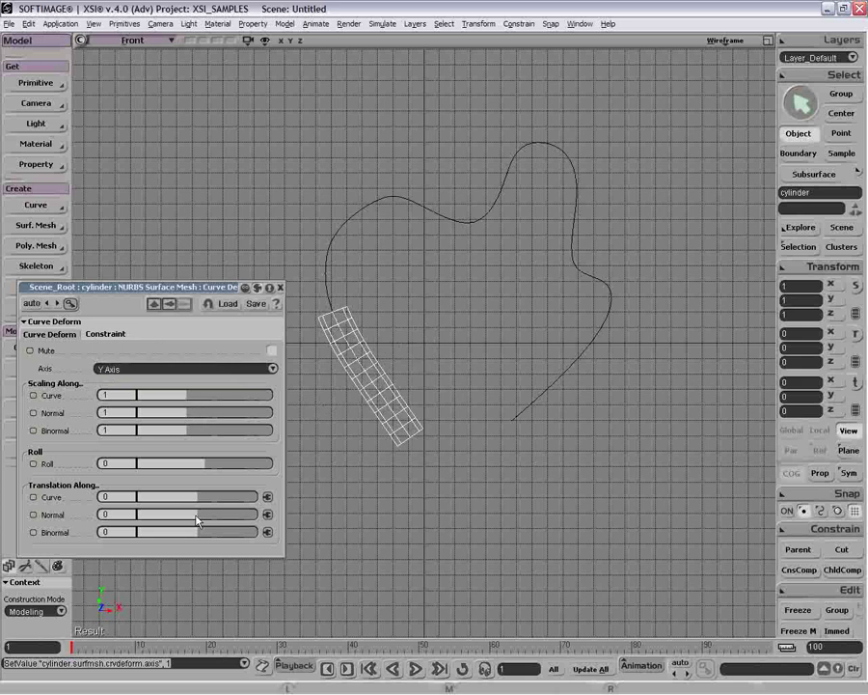
Set the deformation's translation along the curve to 23 and its scaling along the curve to about 4.774.
drag(199, 502, 263, 492)
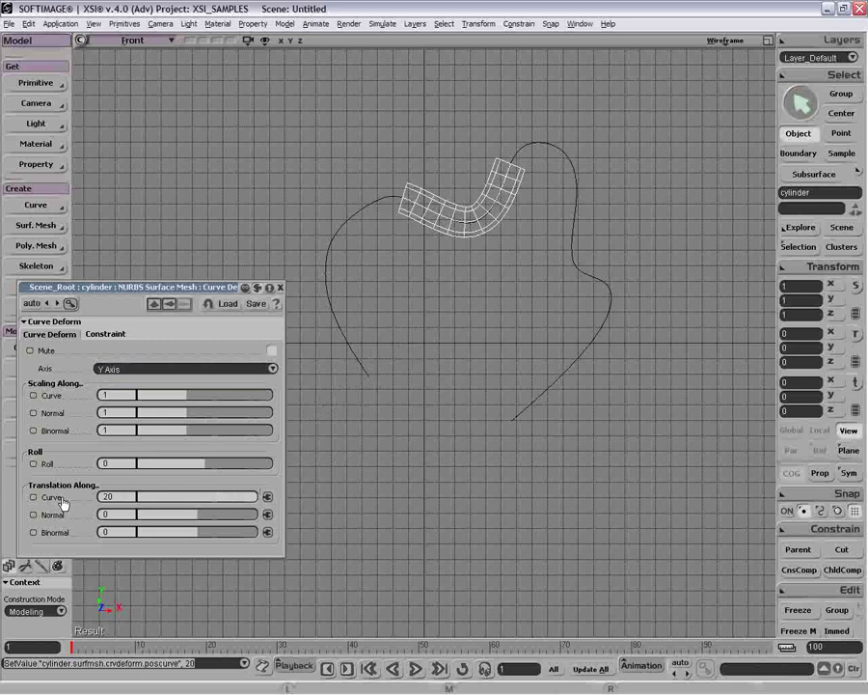
drag(95, 467, 116, 505)
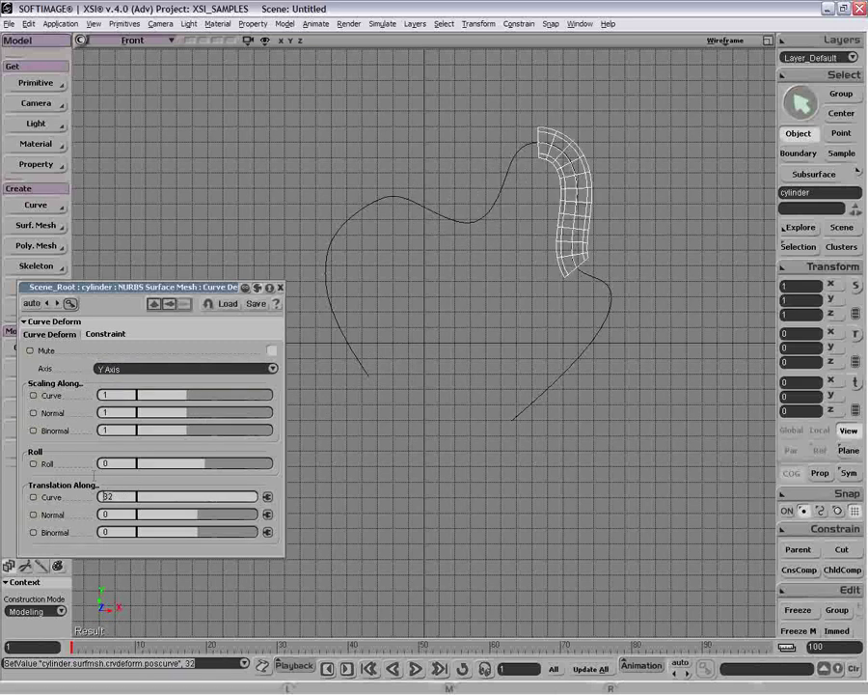
mouse_move(115, 497)
mouse_down()
mouse_move(111, 479)
mouse_move(112, 487)
mouse_up()
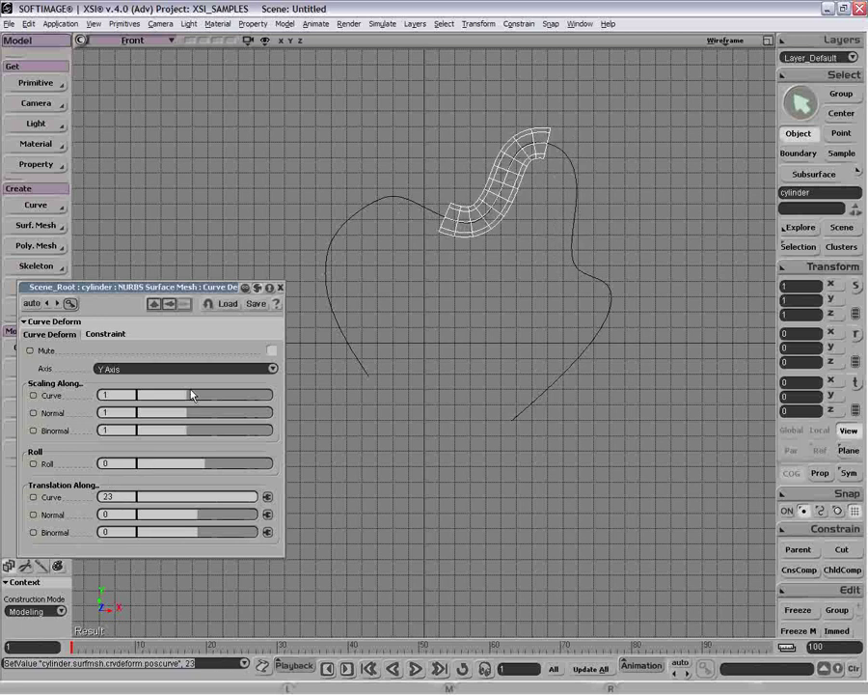
drag(191, 393, 205, 396)
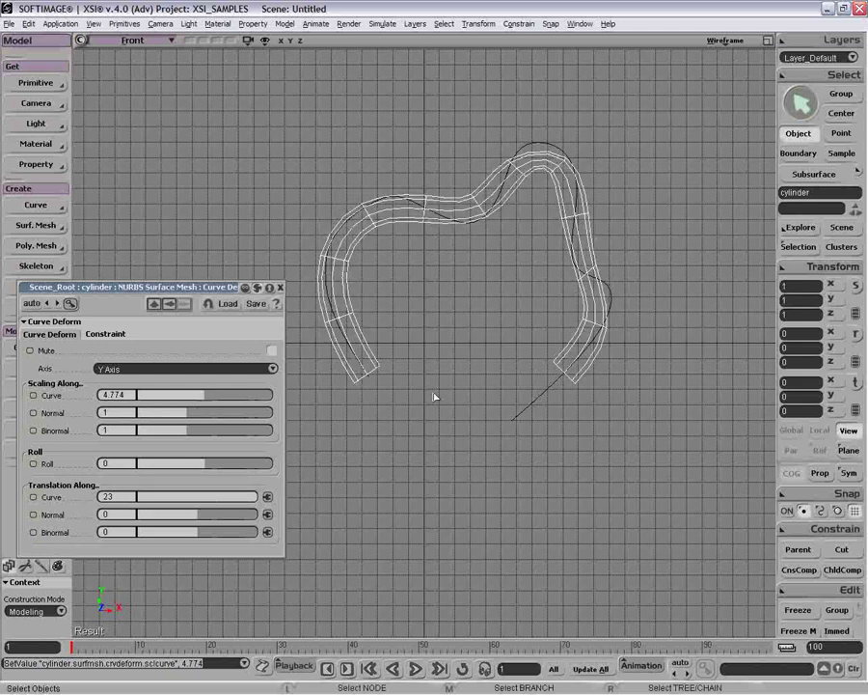
Raise the cylinder's V subdivisions to 24 and set the deformation's scaling along the curve to about 3.719.
key(Return)
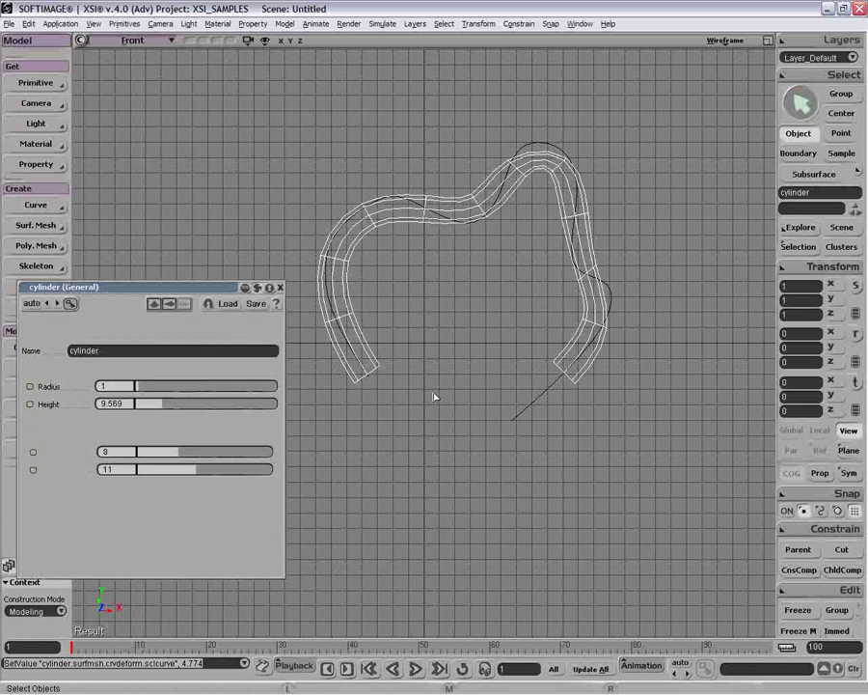
drag(200, 470, 271, 466)
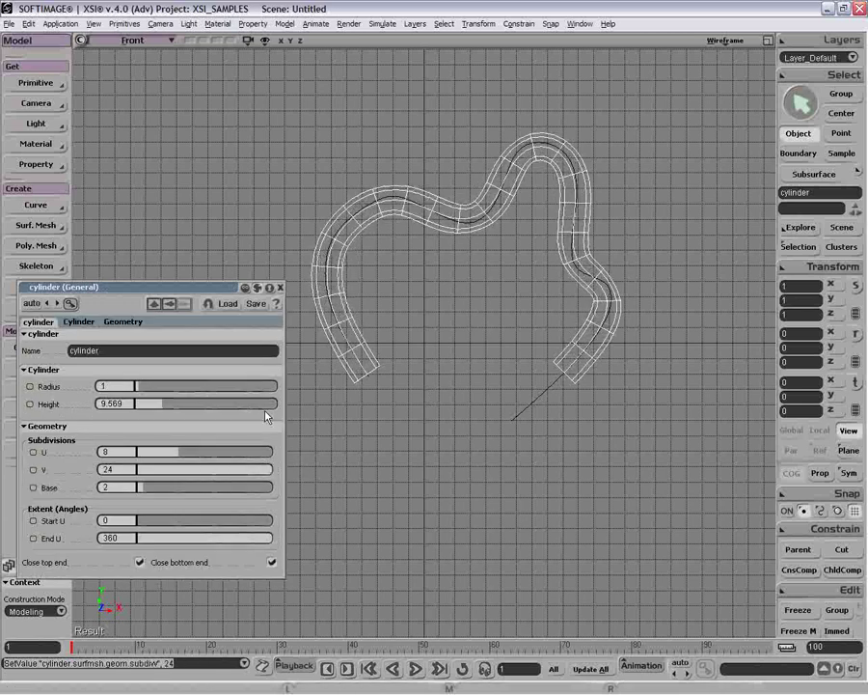
click(162, 305)
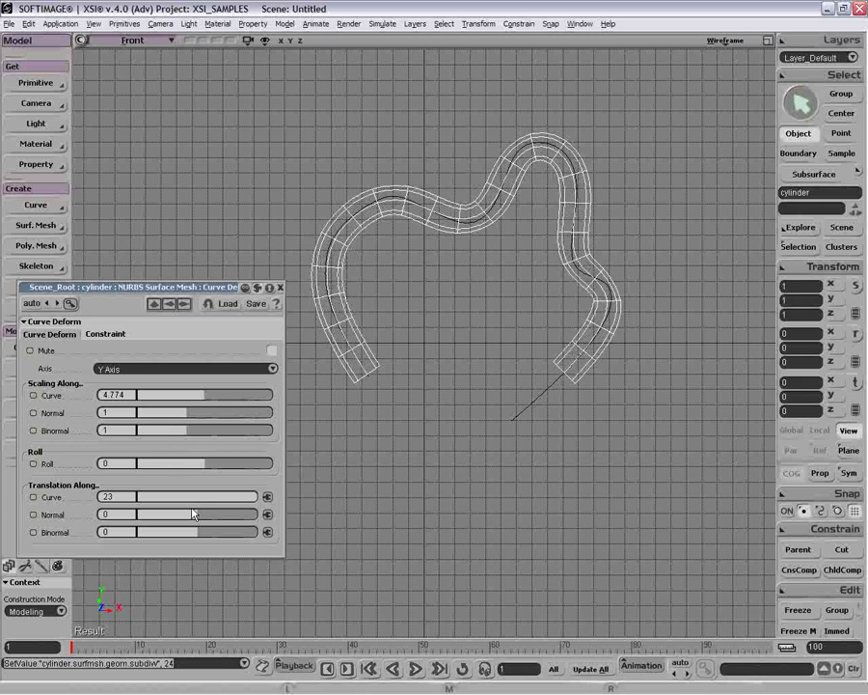
drag(184, 395, 200, 396)
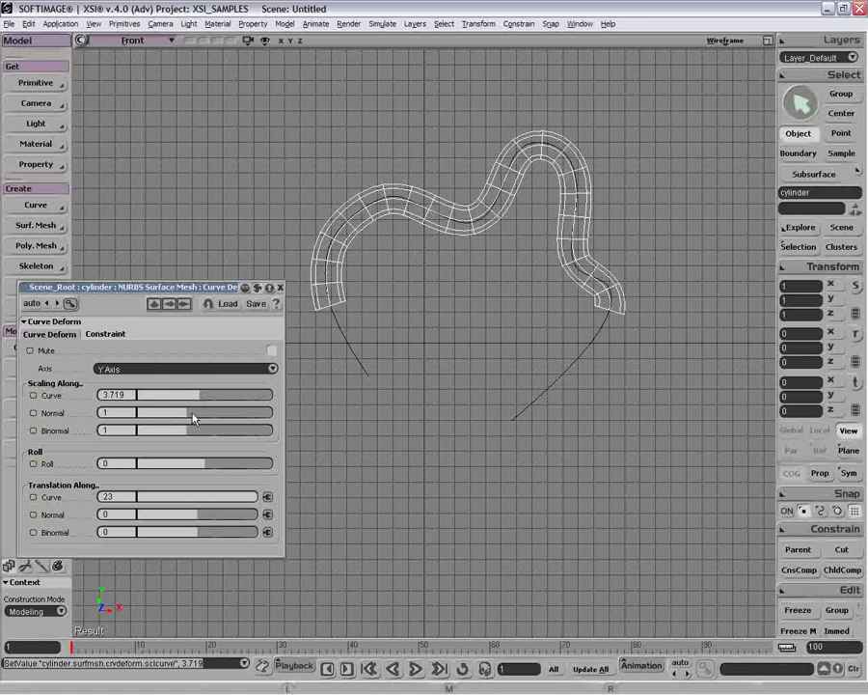
Thicken the deformed cylinder with a Normal scaling of about 2.06 and a Binormal scaling of about 1.156.
drag(194, 413, 191, 438)
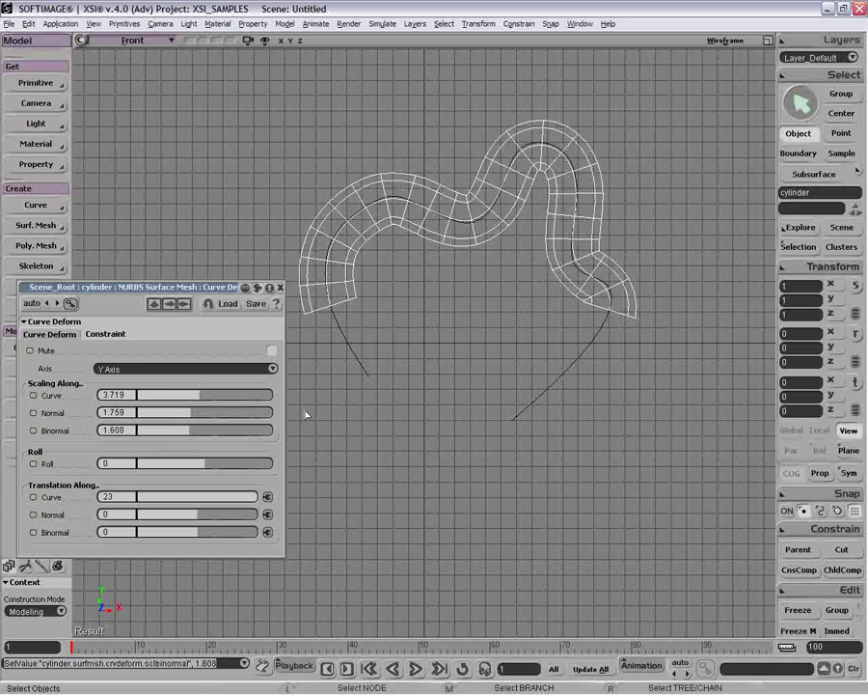
click(768, 42)
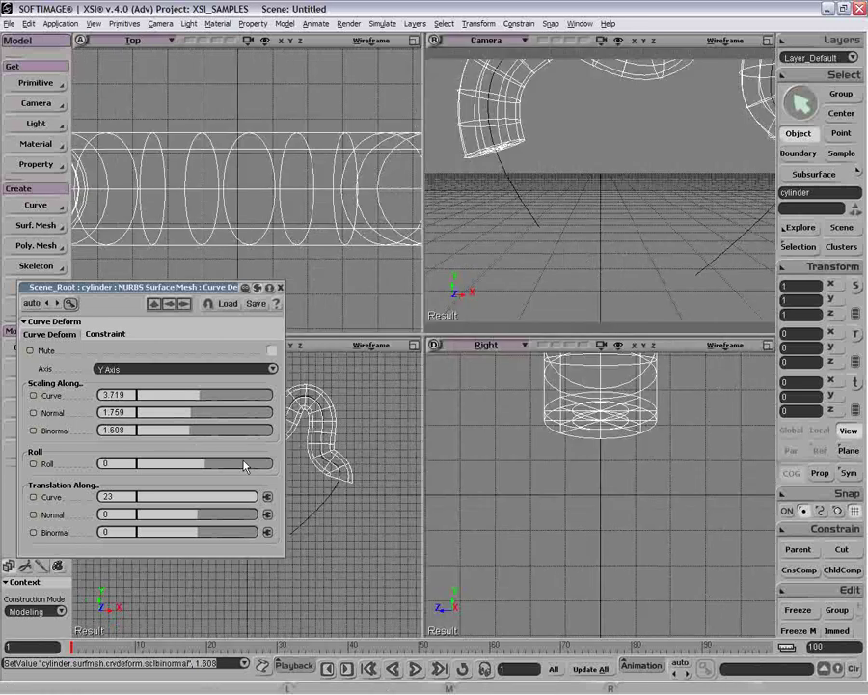
drag(192, 443, 200, 415)
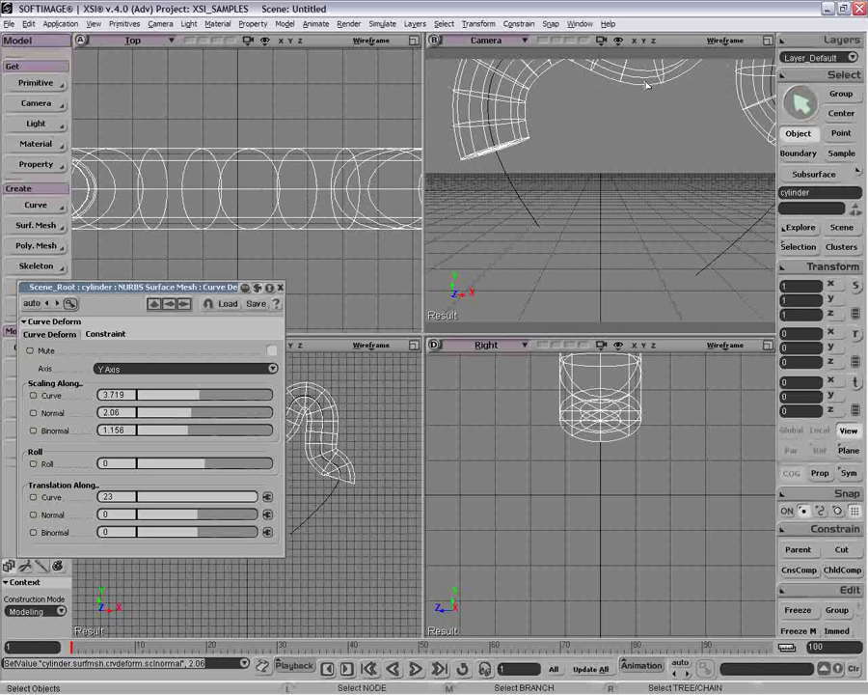
Enlarge the Camera view, frame the whole scene and display it in Shaded mode.
click(768, 42)
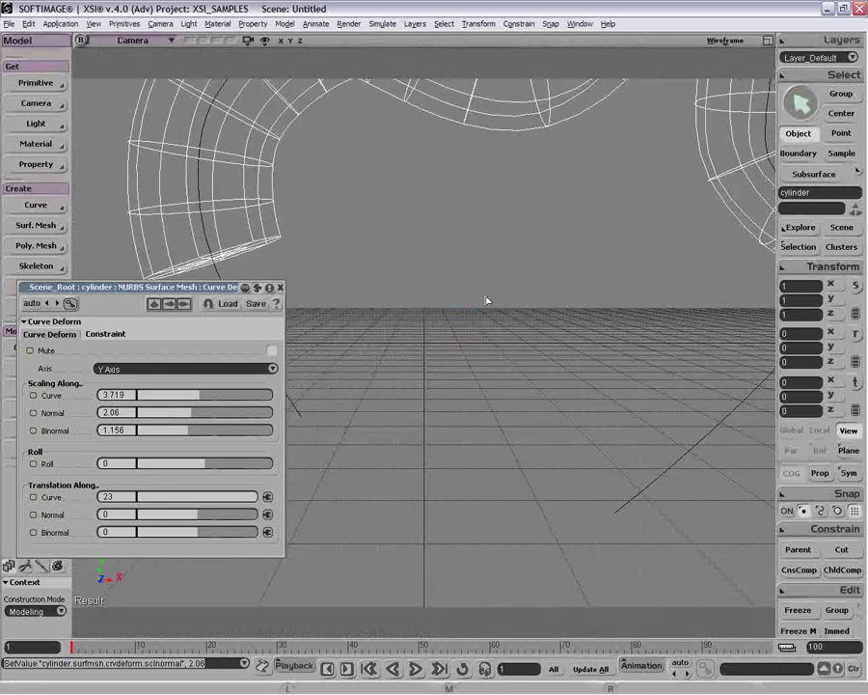
key(a)
click(726, 41)
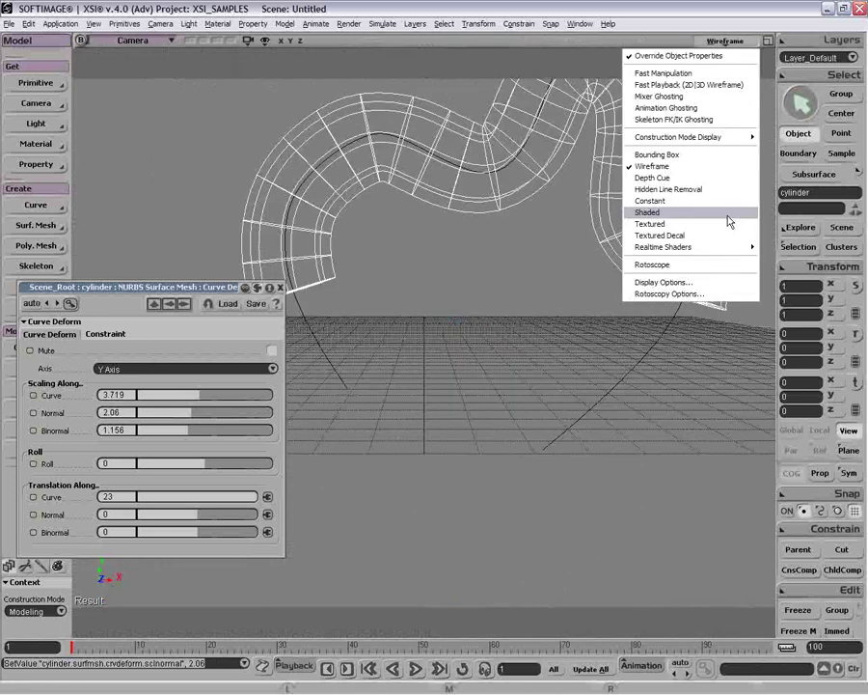
click(728, 217)
scroll(581, 164, down, 3)
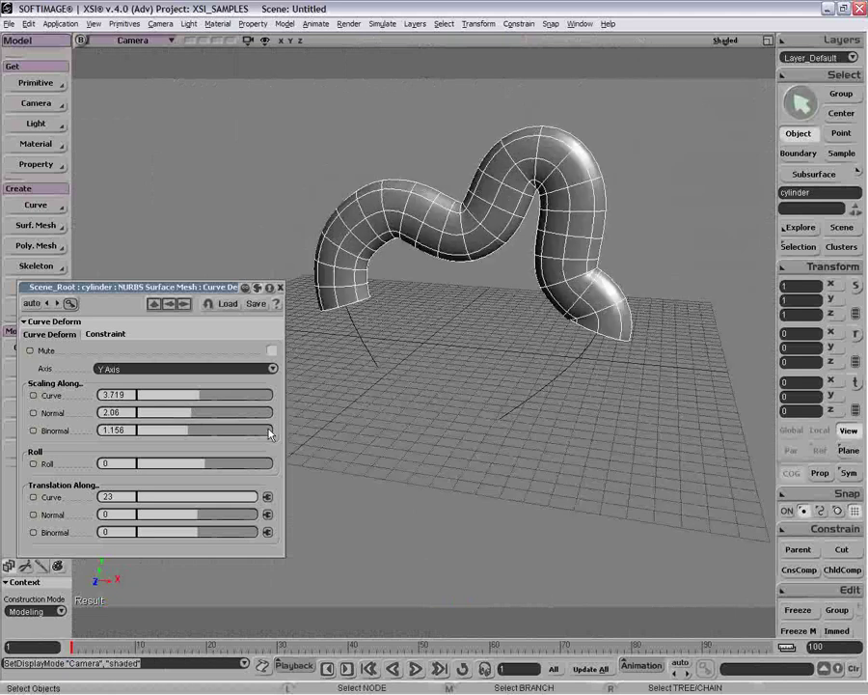
Set the deformation's translation along the normal to about 0.147 and its roll to about -92.261.
mouse_move(193, 516)
mouse_down()
mouse_move(249, 516)
mouse_move(189, 515)
mouse_move(201, 517)
mouse_up()
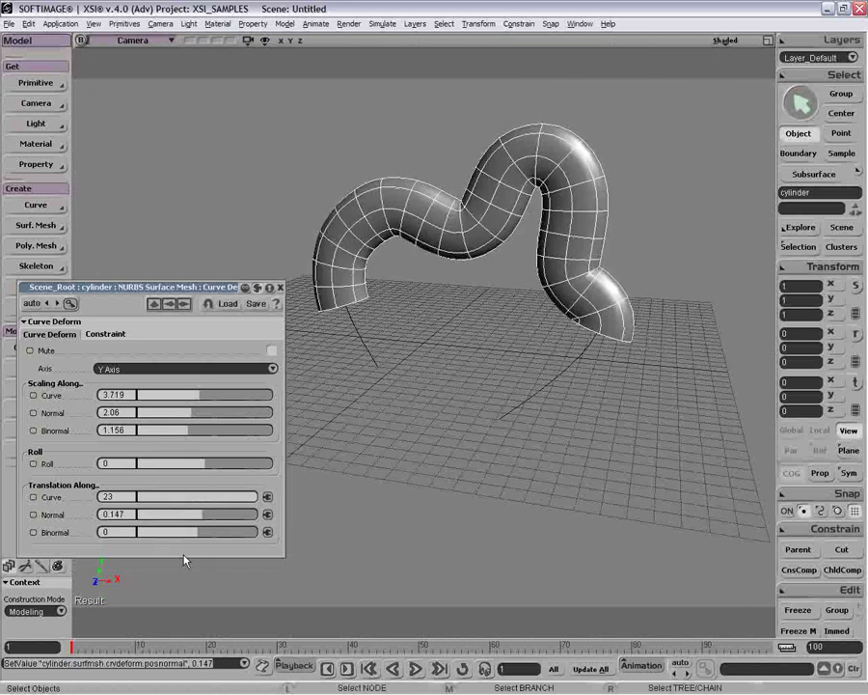
drag(200, 463, 189, 469)
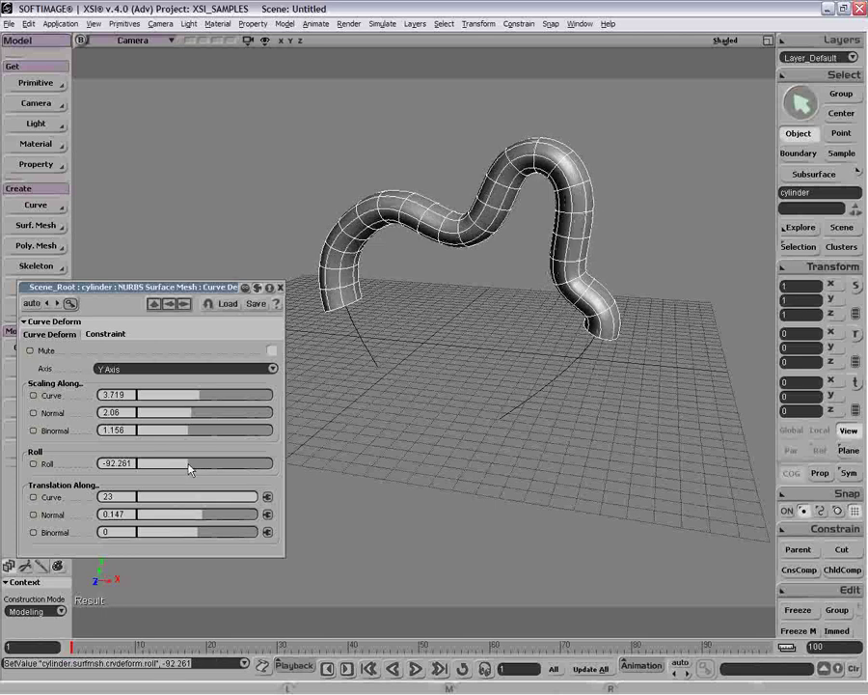
Try the Constrain To Deformer and Constrain To Deformee options of the cylinder's curve deformation.
click(106, 334)
click(272, 350)
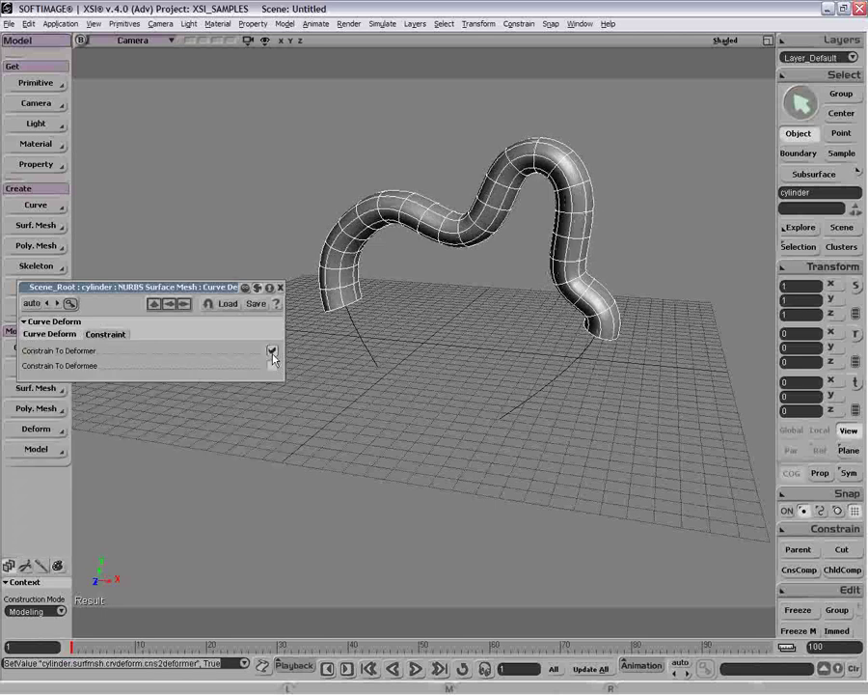
click(272, 365)
click(53, 334)
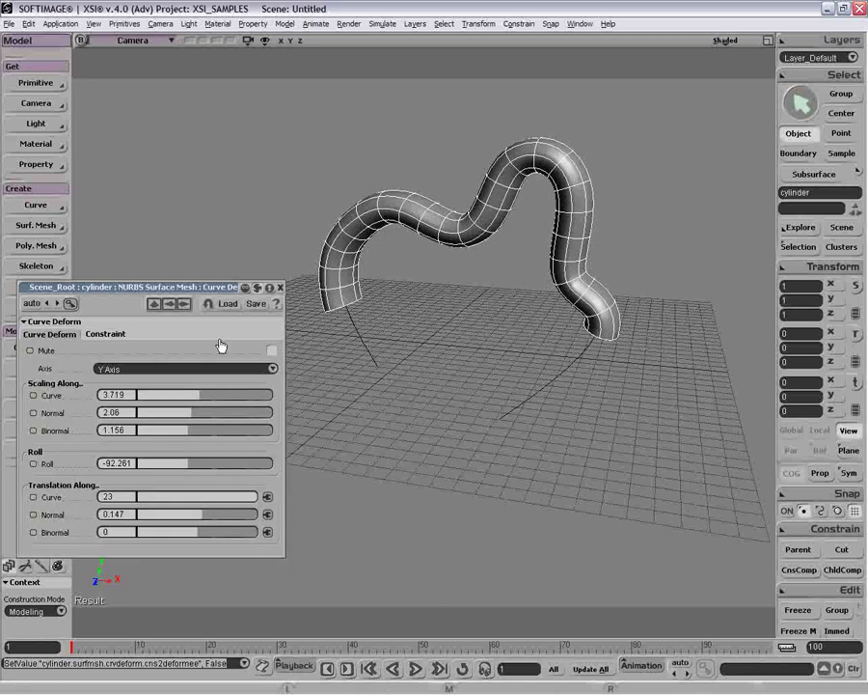
View the animation options available for the deformation's scaling along the curve, and close the curve deformation settings.
drag(224, 288, 430, 366)
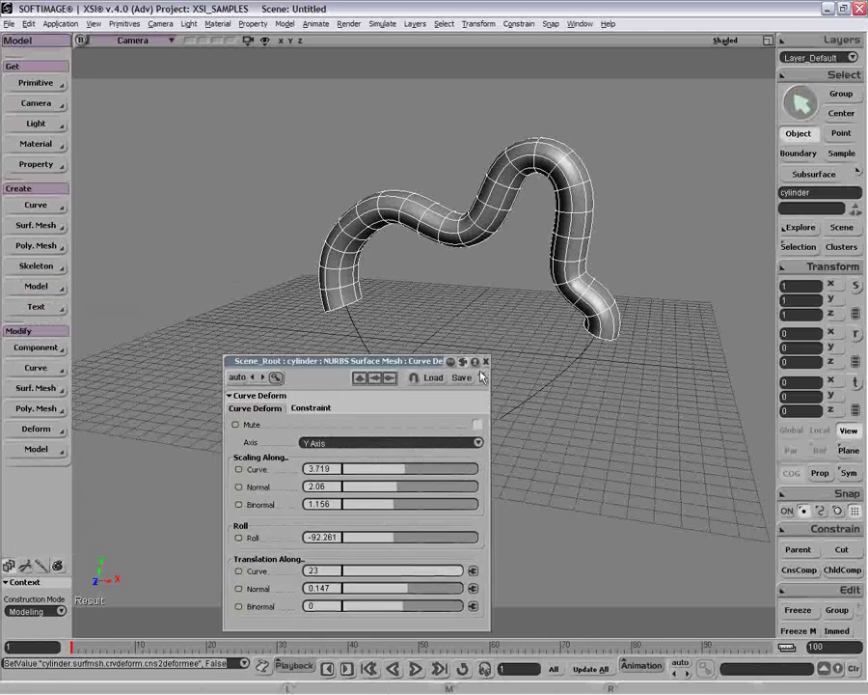
right_click(237, 470)
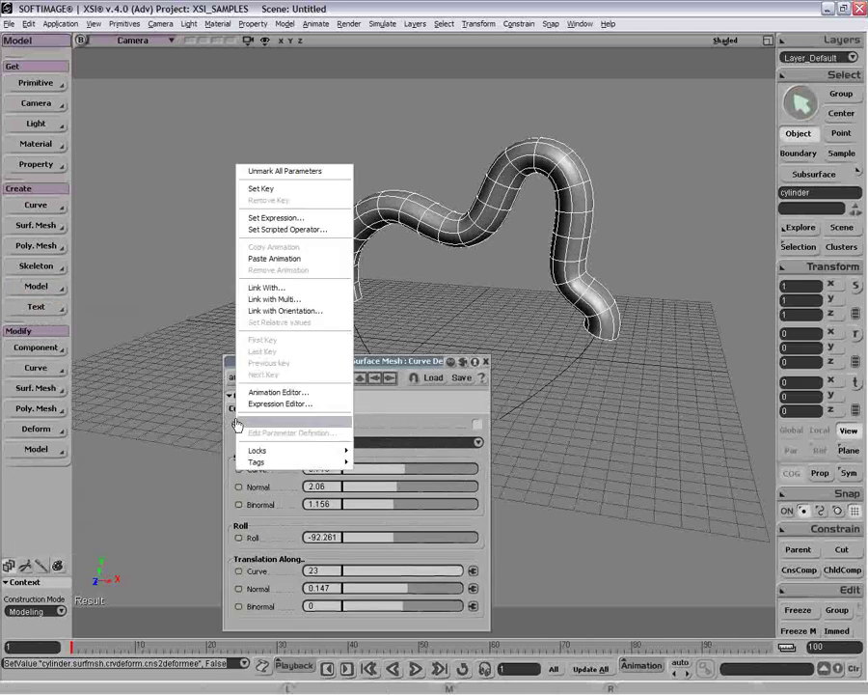
click(162, 324)
click(486, 361)
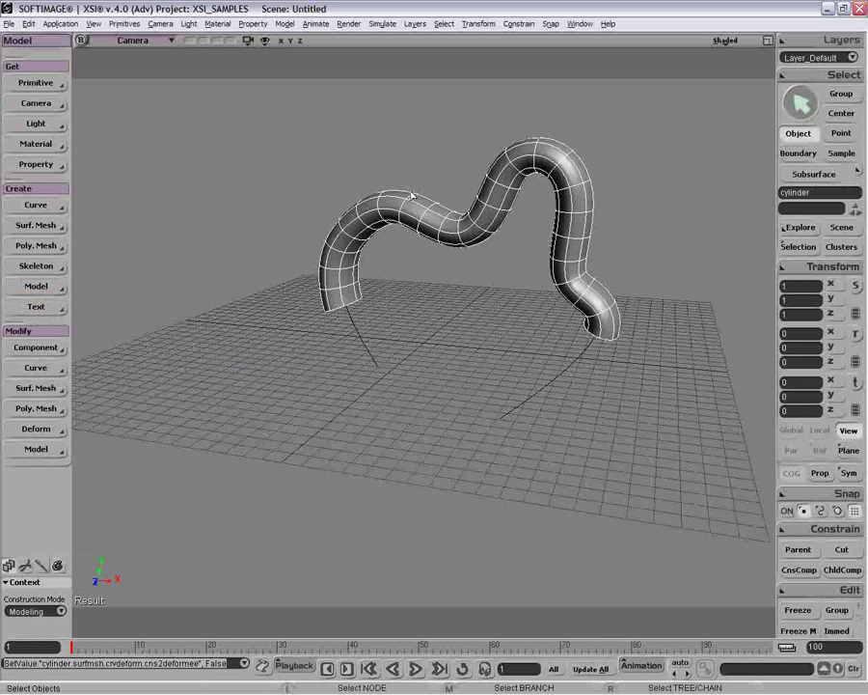
Delete the deformed cylinder together with its curve.
shift+click(618, 345)
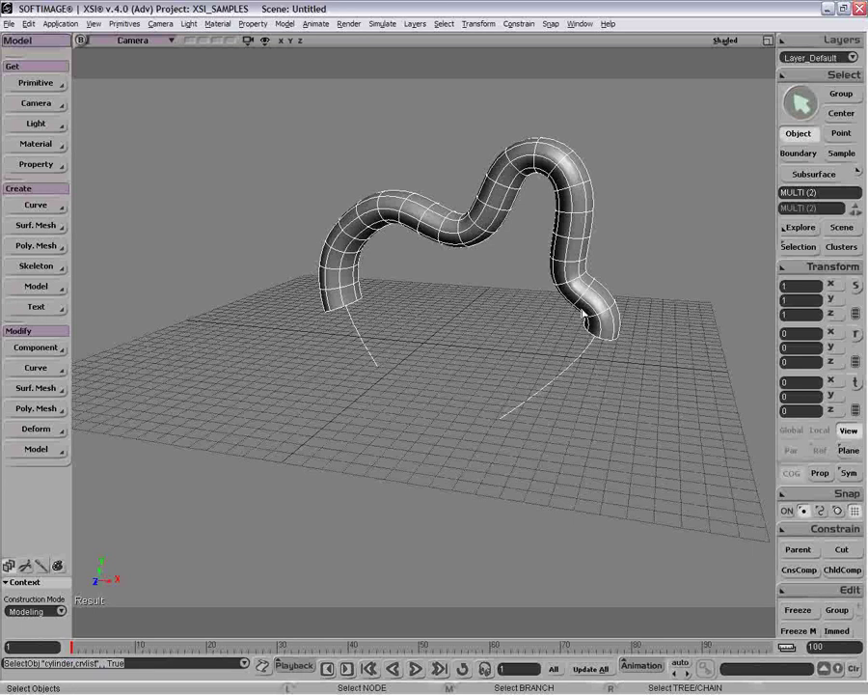
key(space)
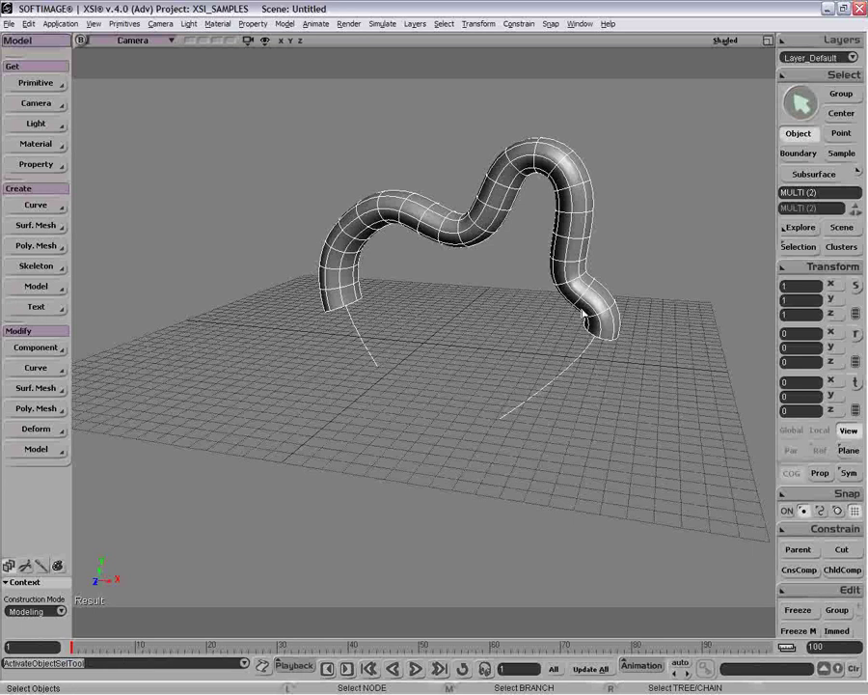
key(Delete)
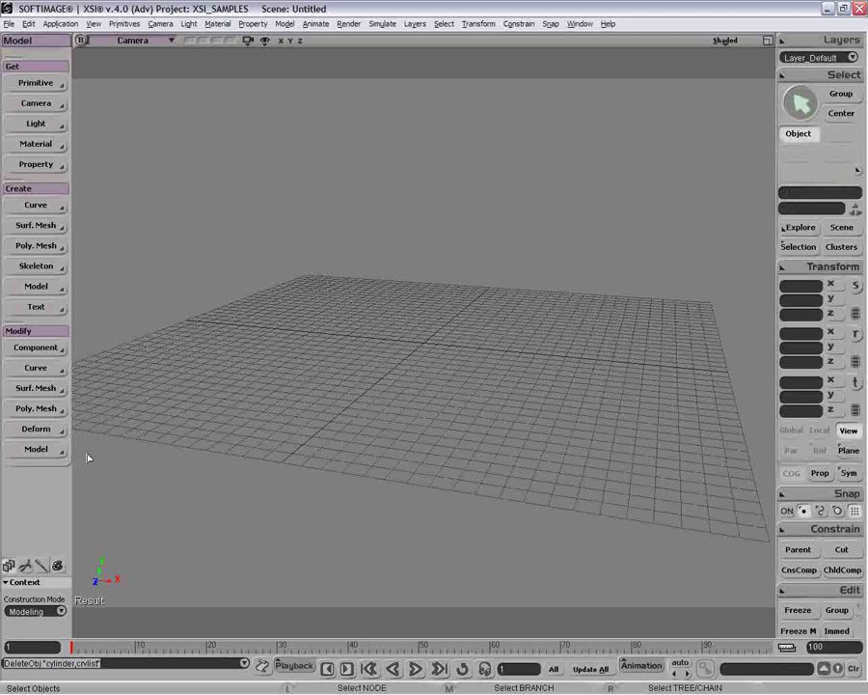
Create a NURBS surface torus primitive in the empty scene.
click(51, 435)
click(48, 83)
mouse_move(109, 114)
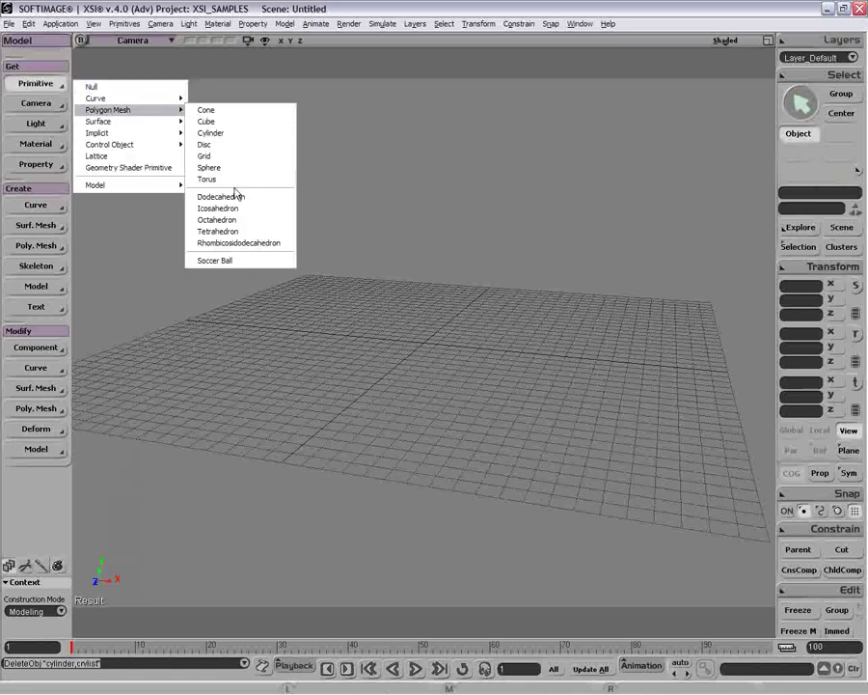
mouse_move(167, 127)
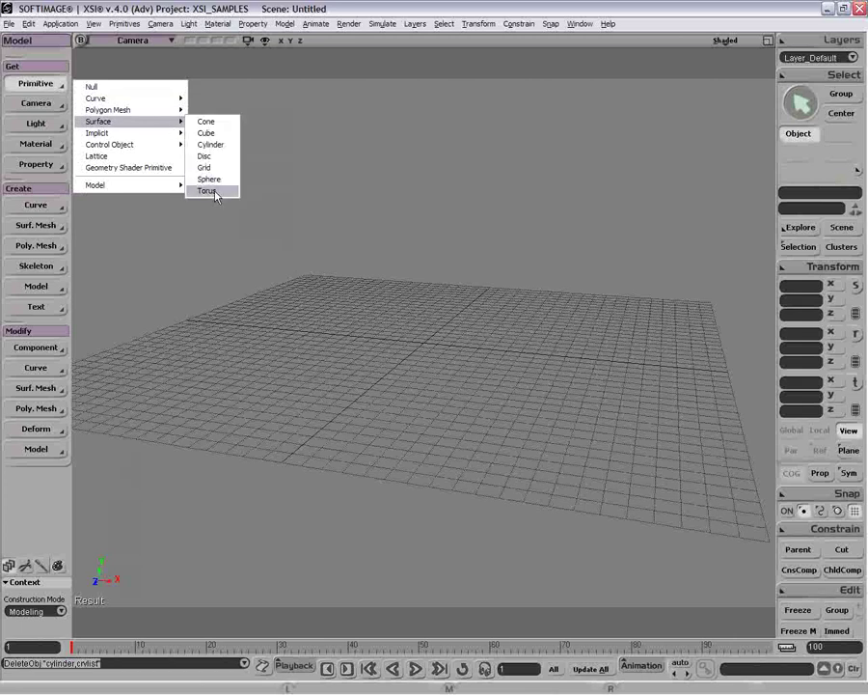
click(213, 189)
click(511, 300)
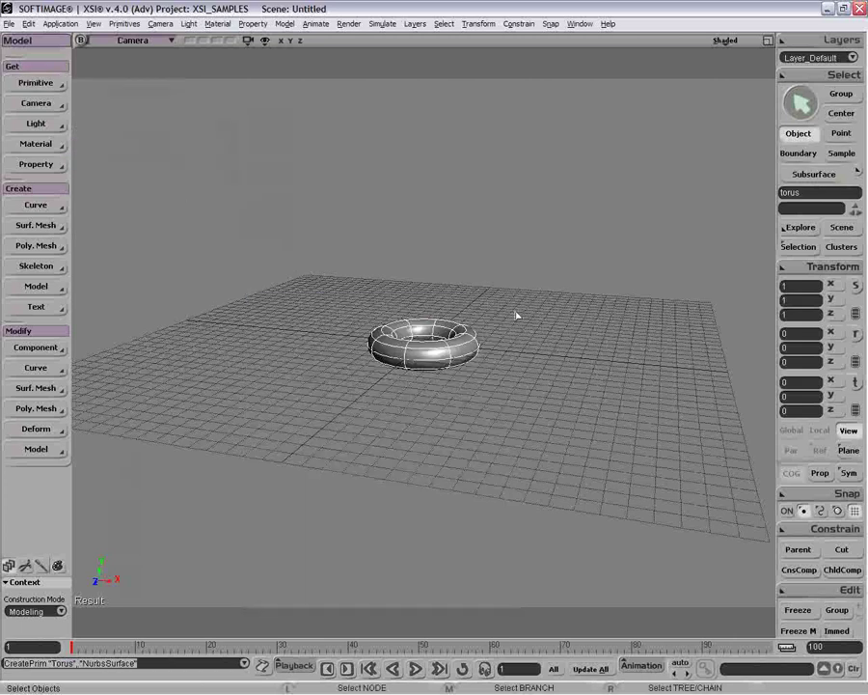
Raise the NURBS torus's U subdivisions and set its V subdivisions to 17.
key(o)
drag(492, 283, 480, 413)
key(p)
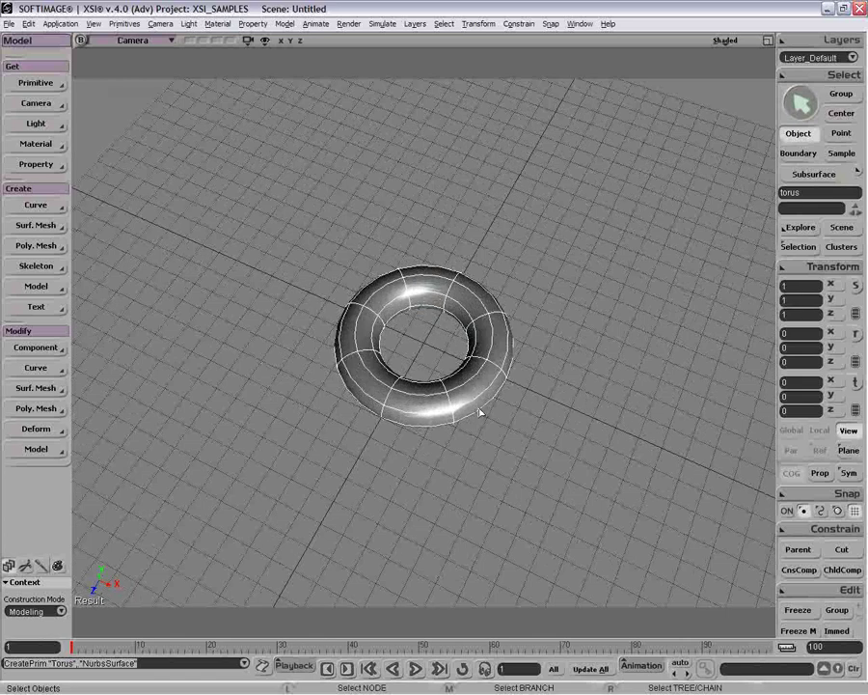
key(Return)
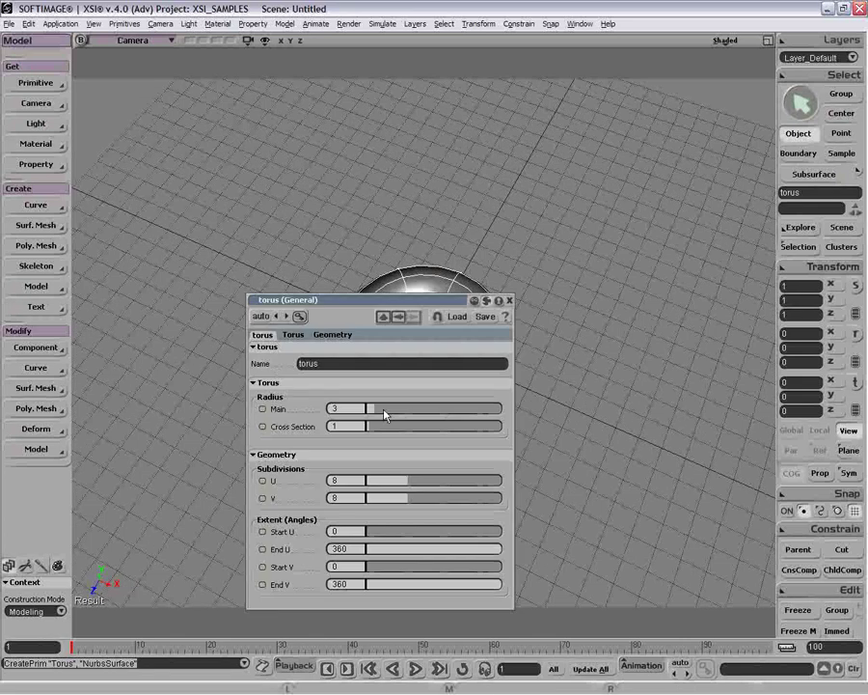
drag(417, 488, 462, 485)
click(461, 497)
click(508, 300)
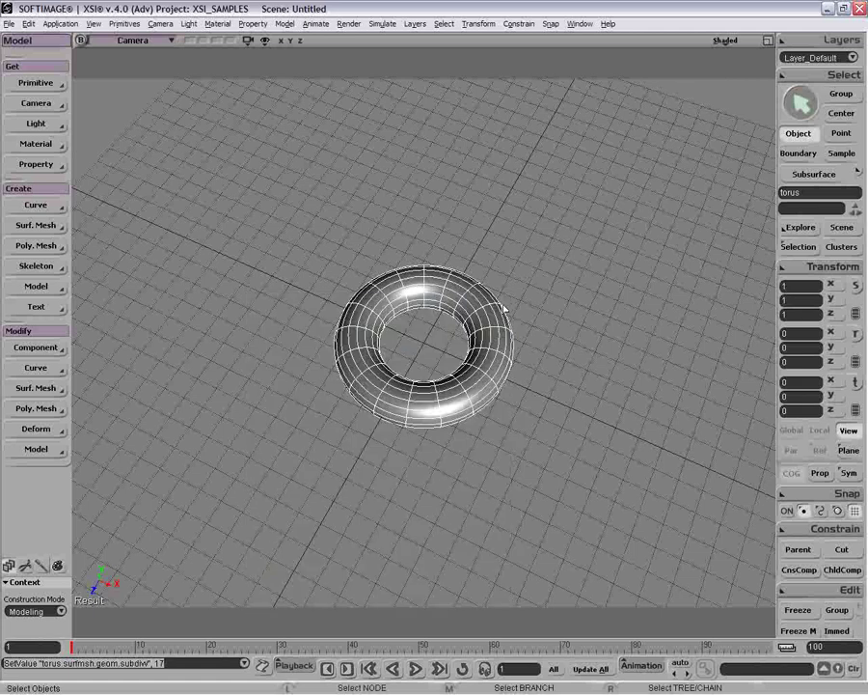
Create a polygon mesh torus around the NURBS torus with a cross section radius of about 1.517.
click(38, 84)
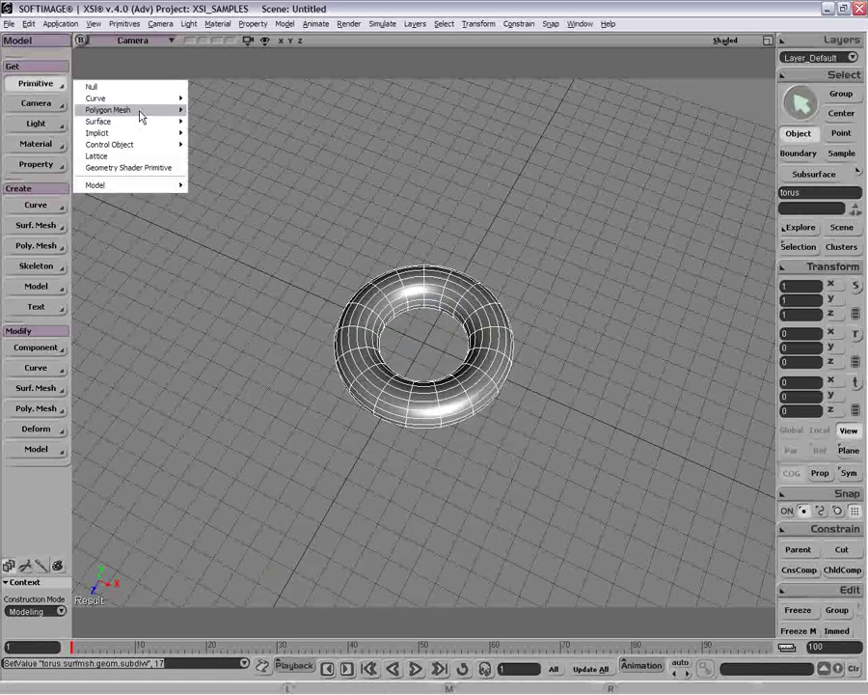
mouse_move(140, 116)
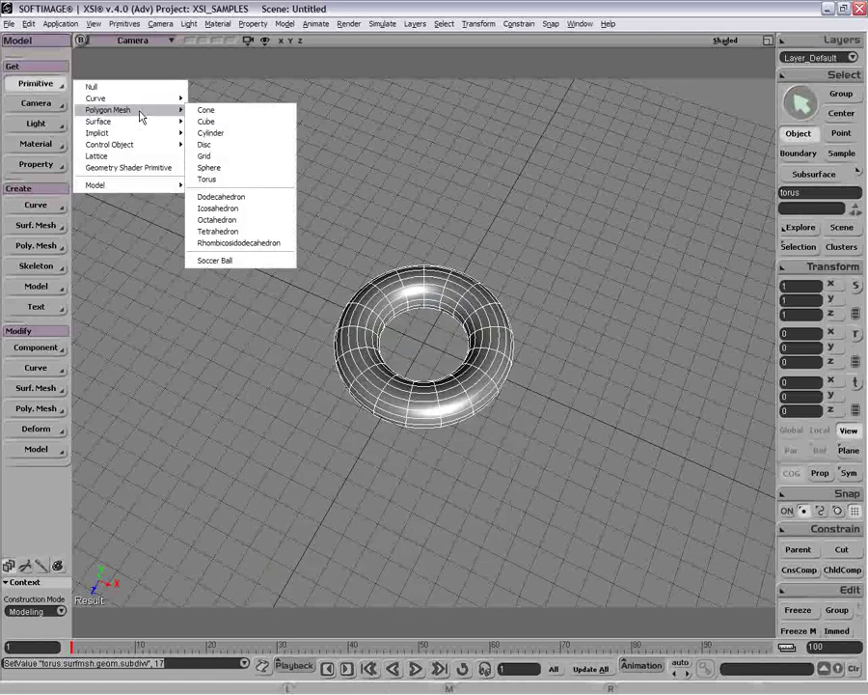
click(247, 184)
drag(433, 301, 202, 300)
drag(178, 417, 189, 417)
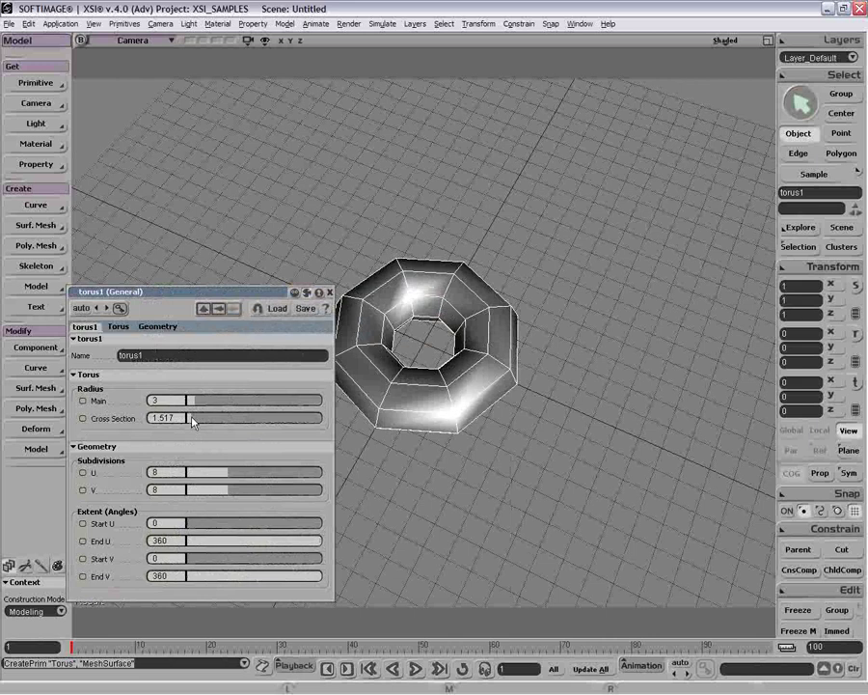
click(329, 292)
Display the Camera view in Wireframe so both tori can be seen up close.
click(724, 41)
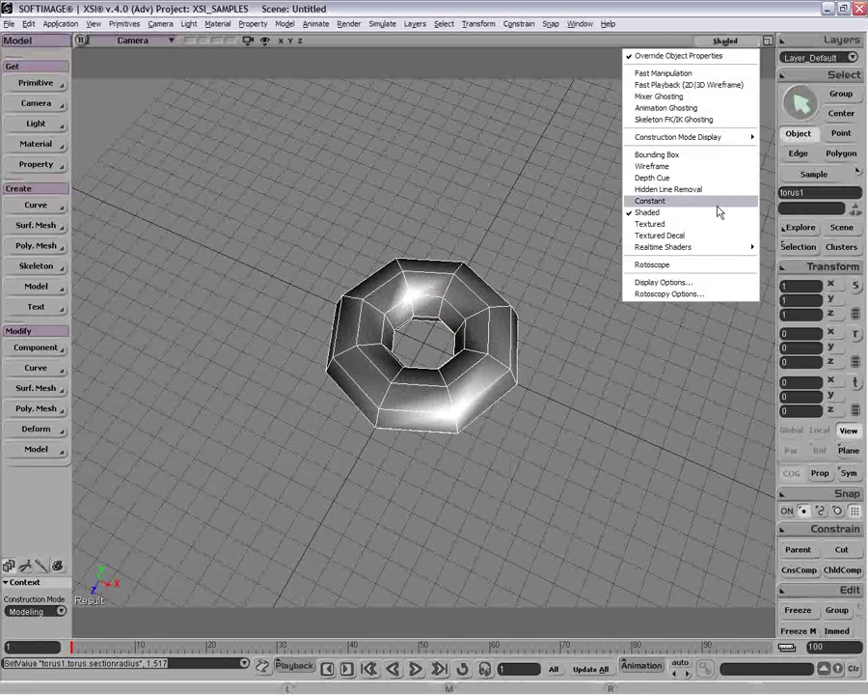
click(656, 166)
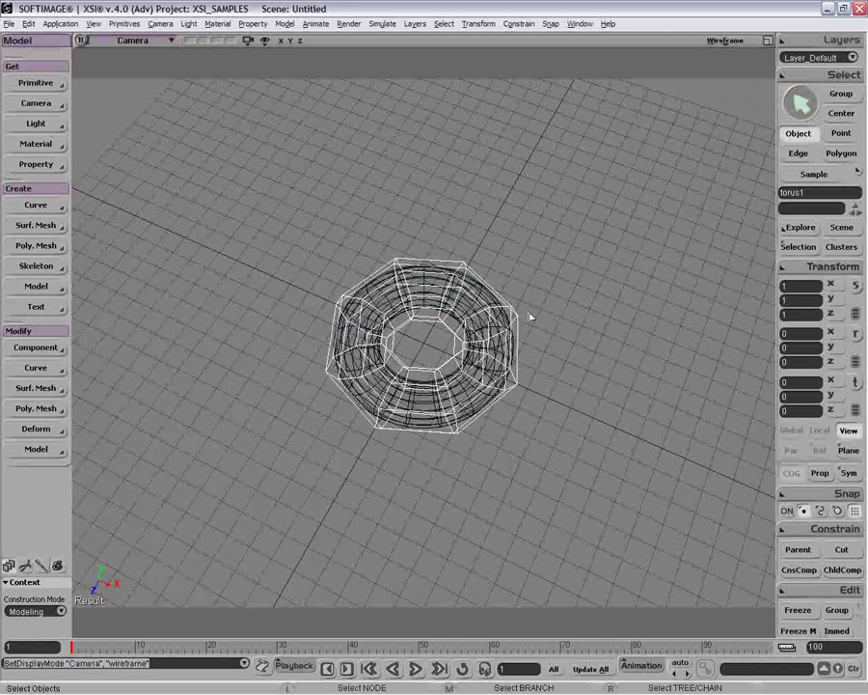
scroll(529, 317, up, 5)
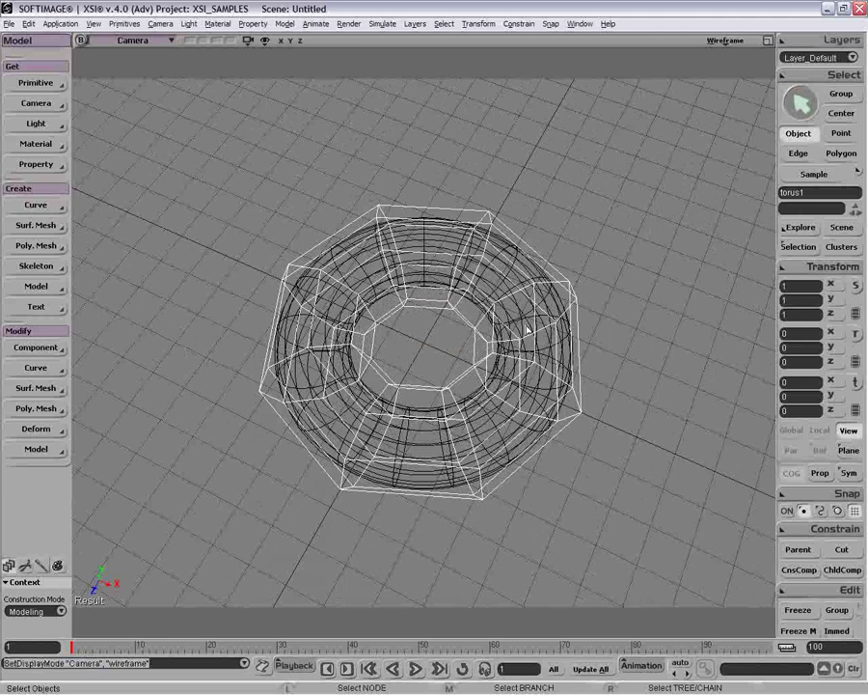
Raise the inner NURBS torus's V subdivisions to 24.
click(527, 330)
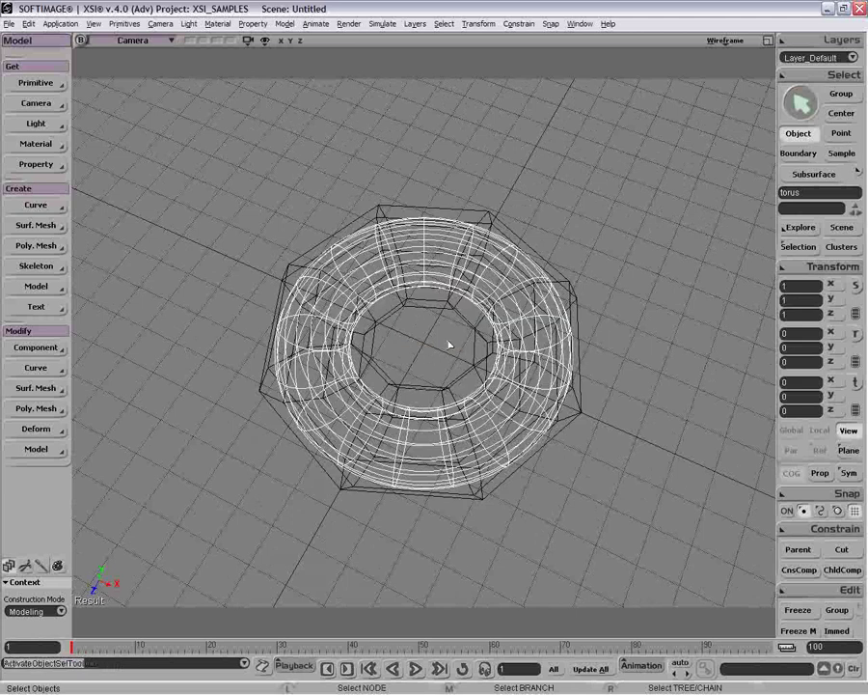
key(Return)
drag(287, 468, 319, 490)
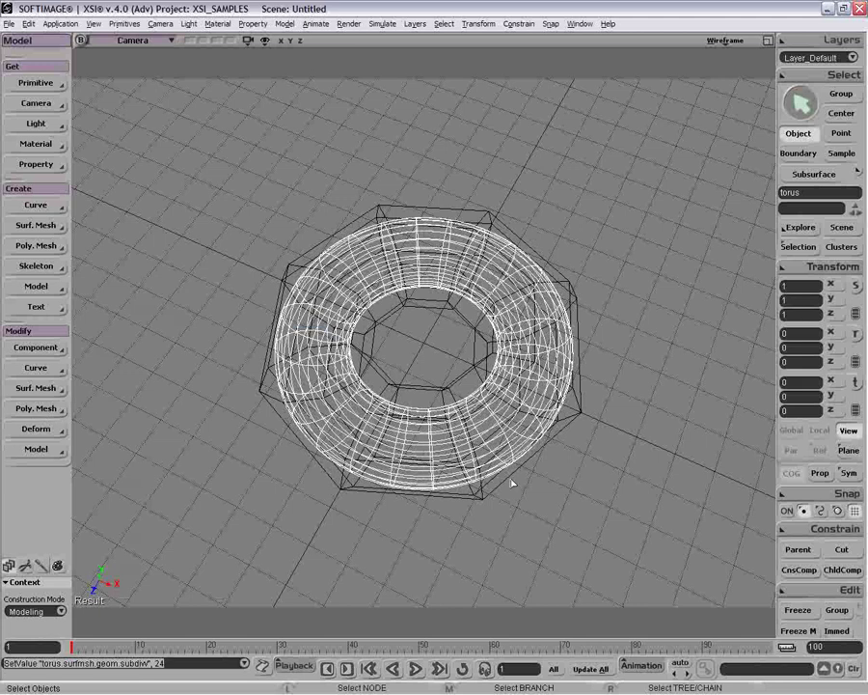
Deform the NURBS torus by cage, using the surrounding polygon torus as the cage object.
click(35, 428)
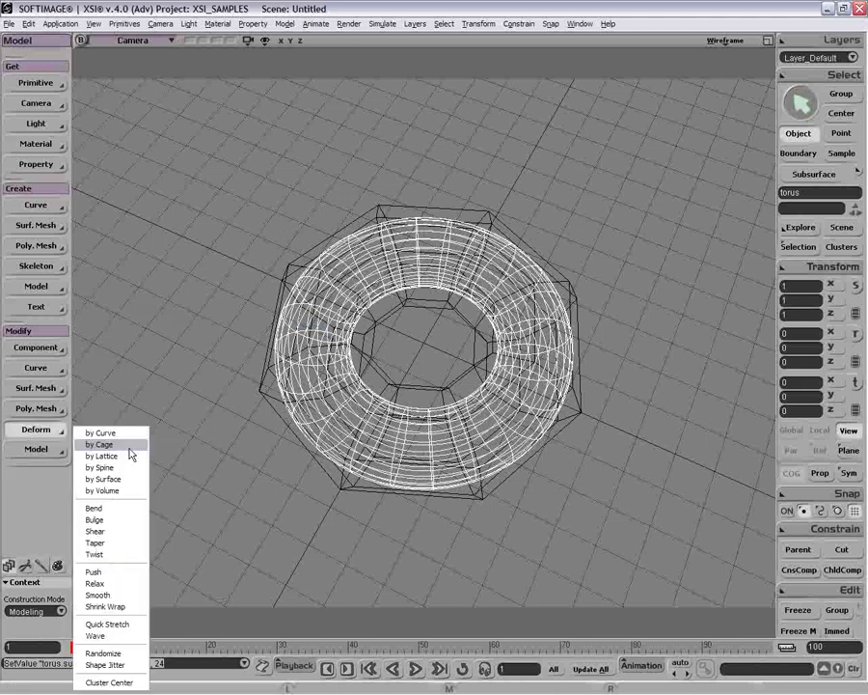
click(118, 445)
click(273, 410)
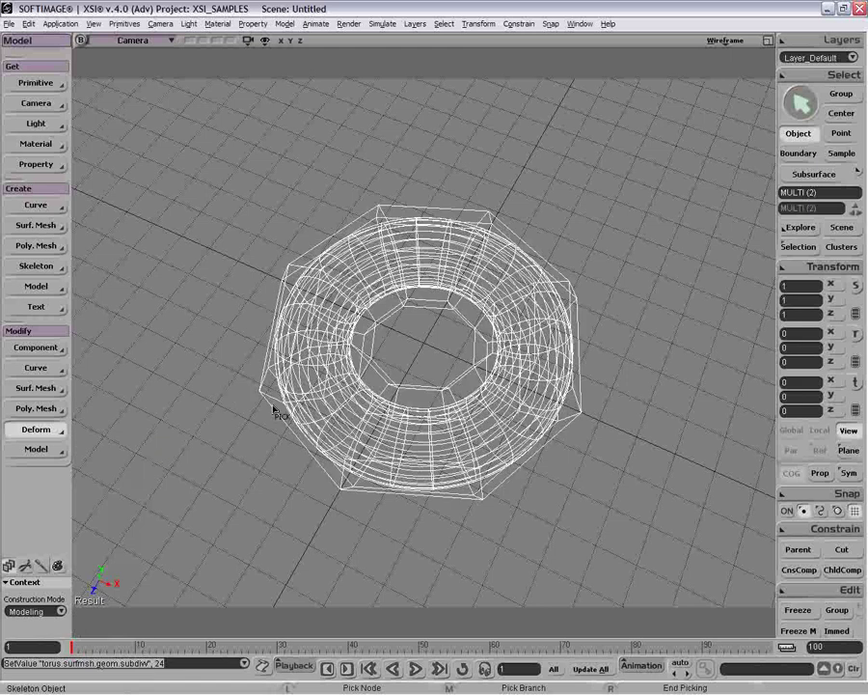
right_click(178, 354)
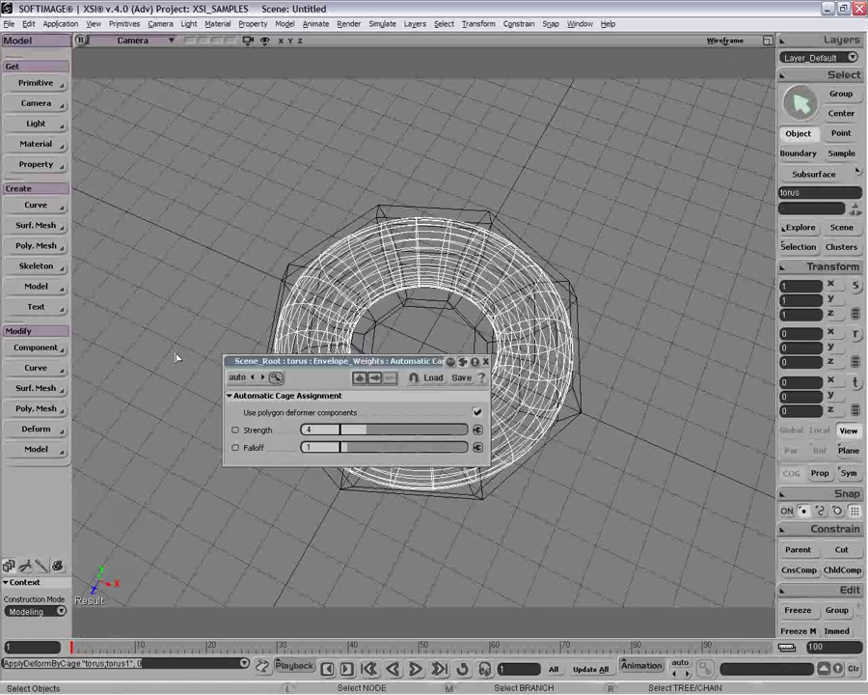
drag(340, 363, 197, 103)
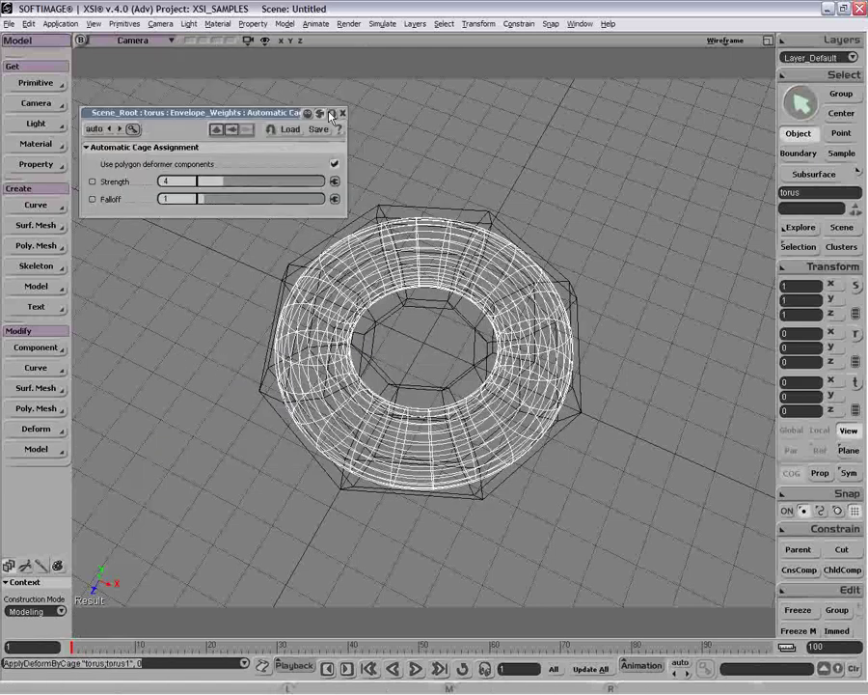
Stretch the cage by moving the 16 points on its positive X side out to about X 6.03 and slightly back along Z.
click(481, 209)
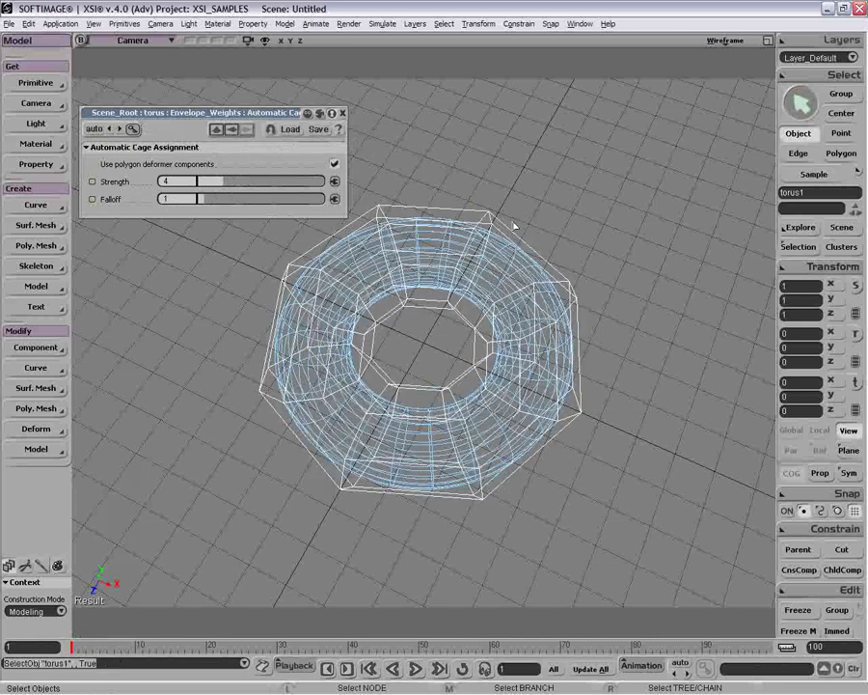
key(t)
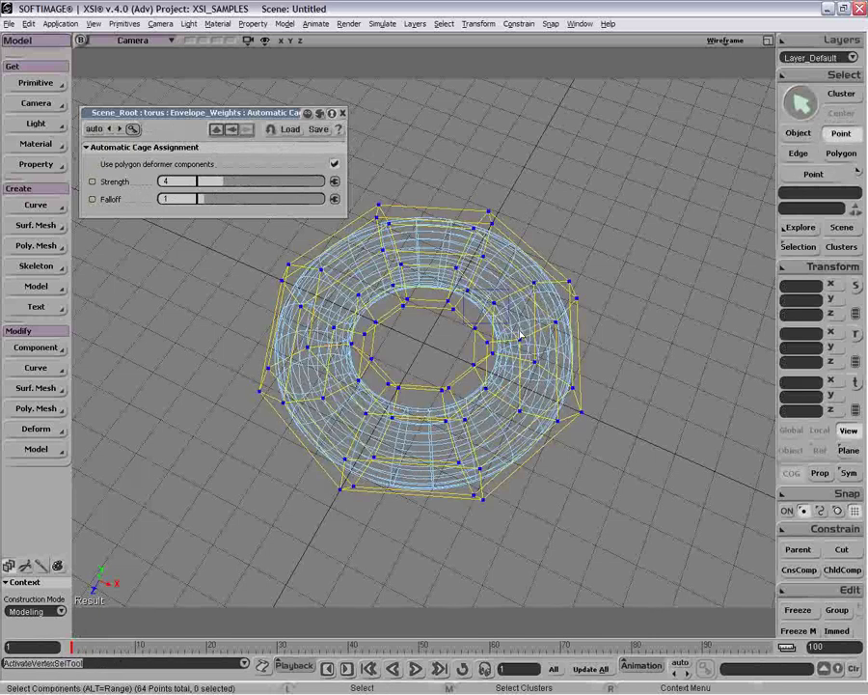
drag(464, 288, 648, 440)
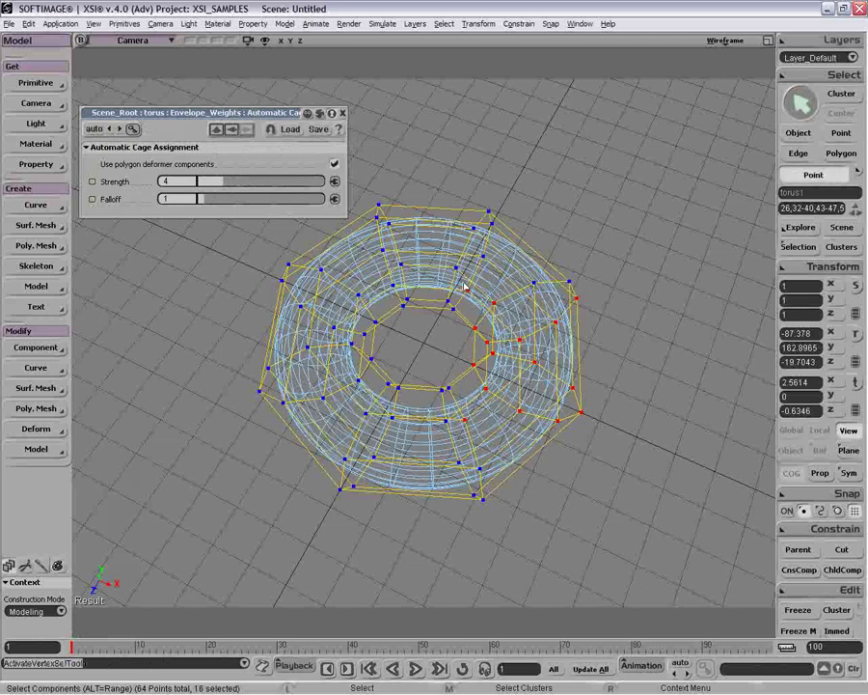
ctrl+shift+drag(477, 304, 458, 279)
ctrl+shift+drag(456, 406, 484, 441)
shift+drag(521, 265, 596, 293)
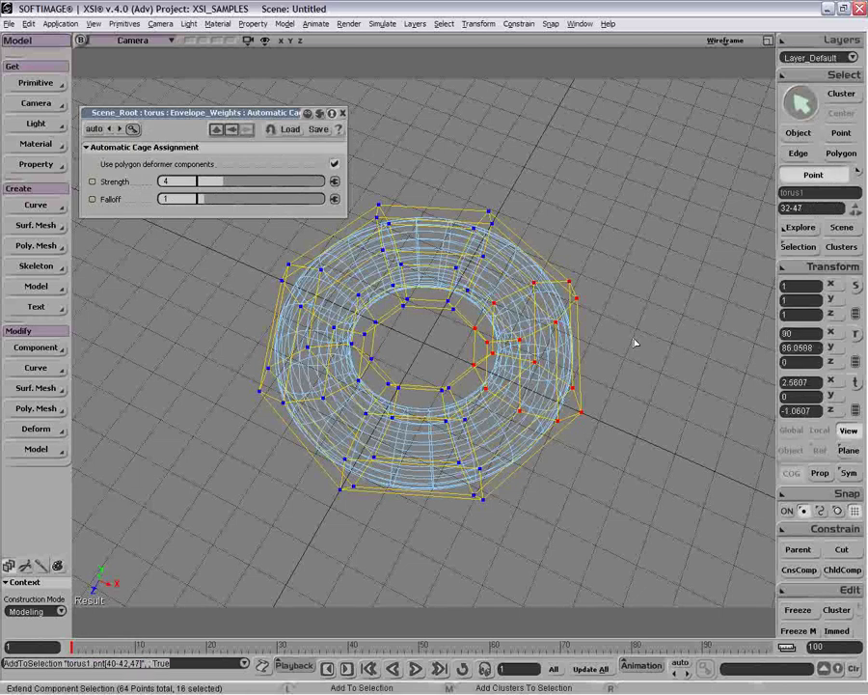
key(v)
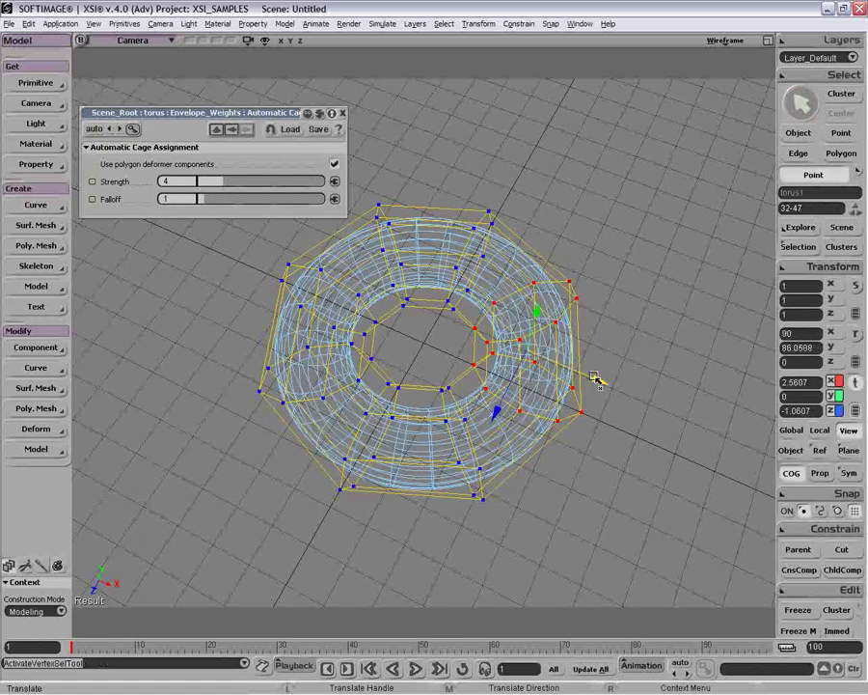
drag(596, 374, 757, 406)
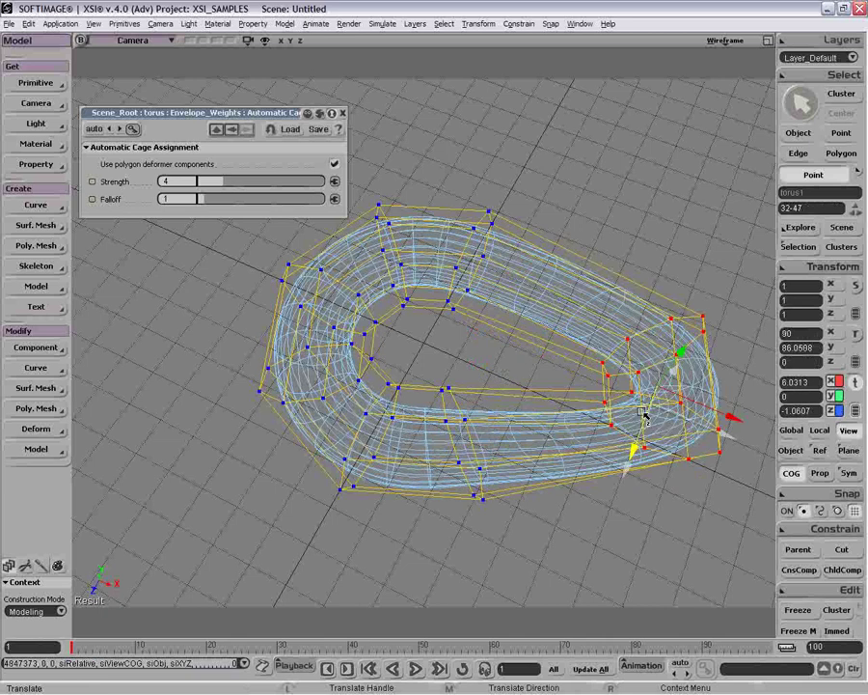
drag(644, 417, 648, 388)
drag(649, 386, 601, 344)
key(space)
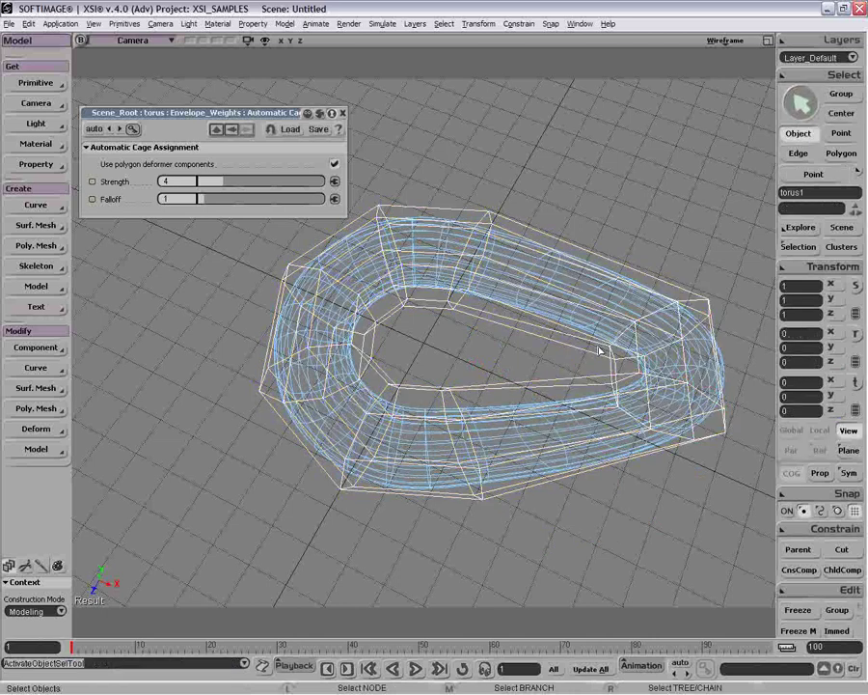
Examine the stretched torus and its cage from a lower angle.
key(p)
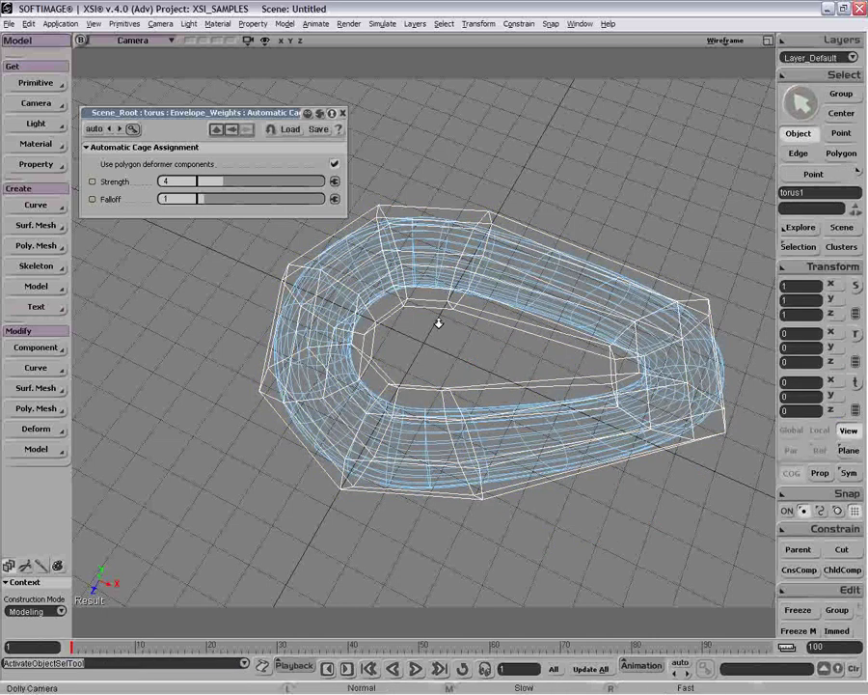
drag(438, 321, 315, 319)
key(o)
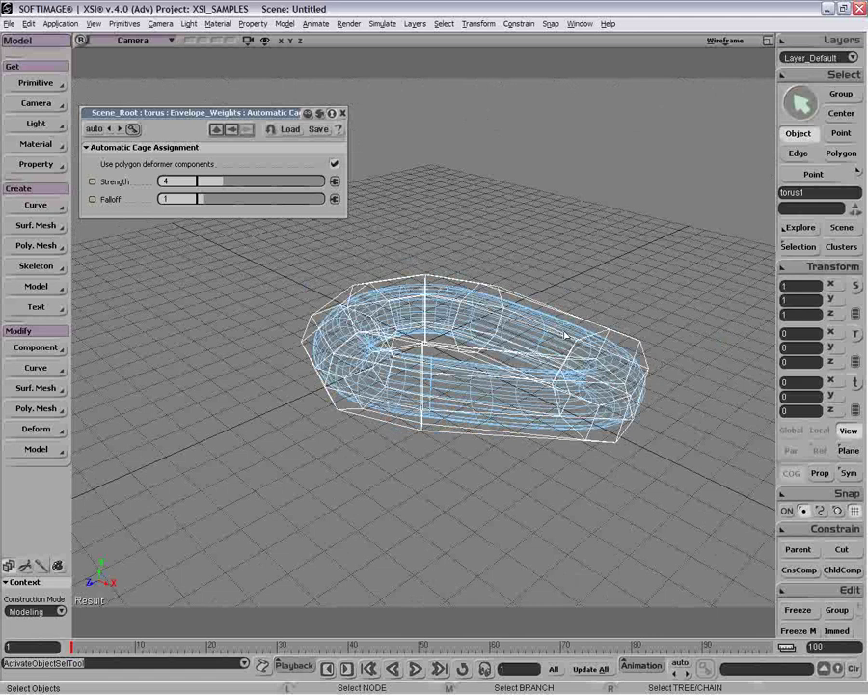
Set the cage assignment's strength and falloff to 1.497, and toggle the polygon deformer components off and back on.
key(o)
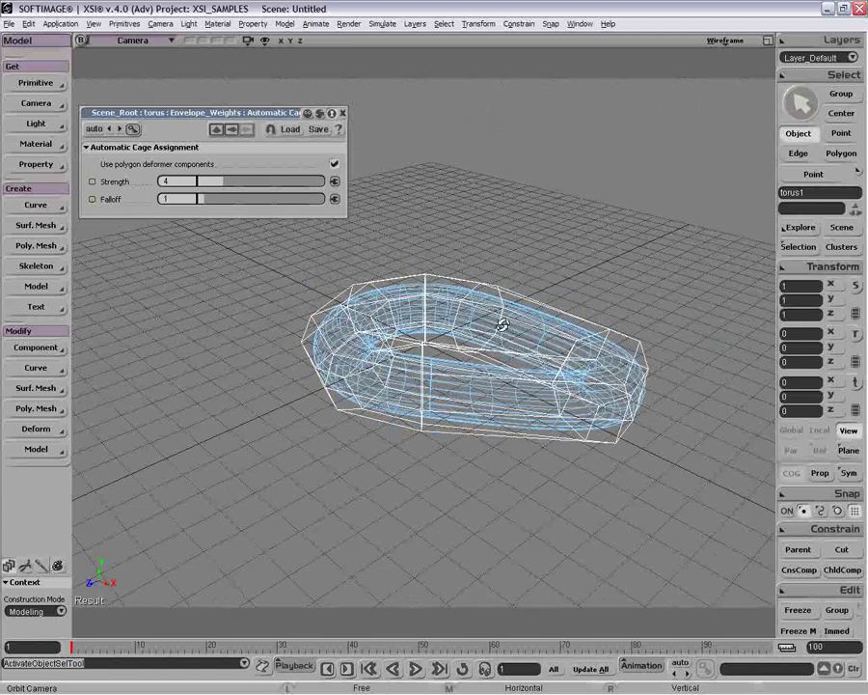
key(p)
drag(502, 325, 502, 386)
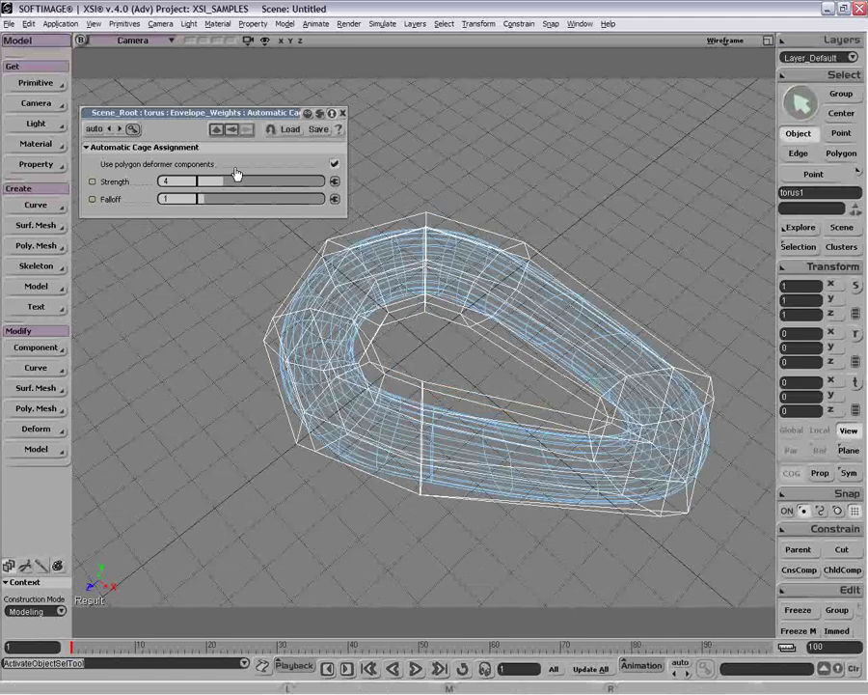
drag(224, 181, 198, 197)
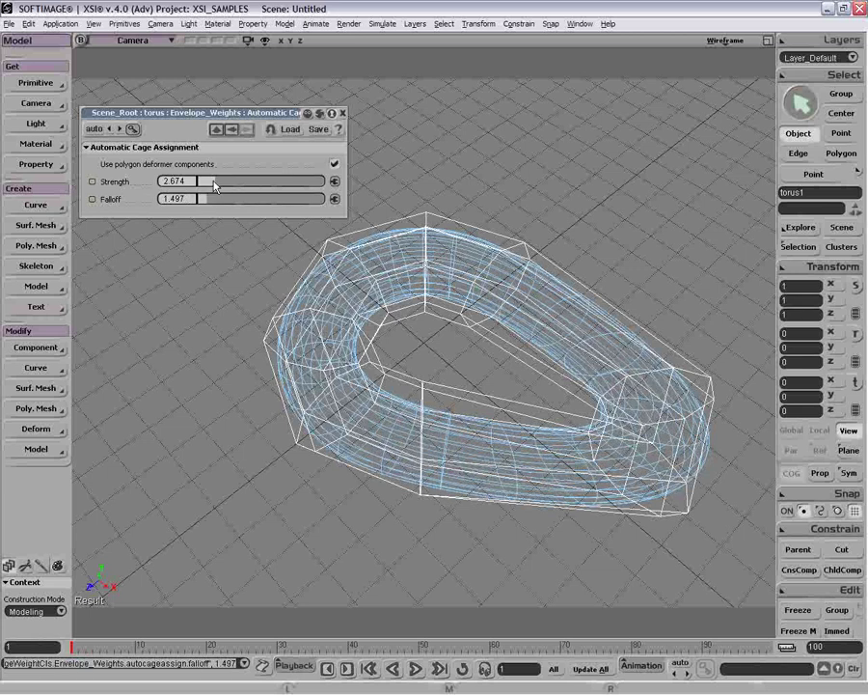
click(335, 165)
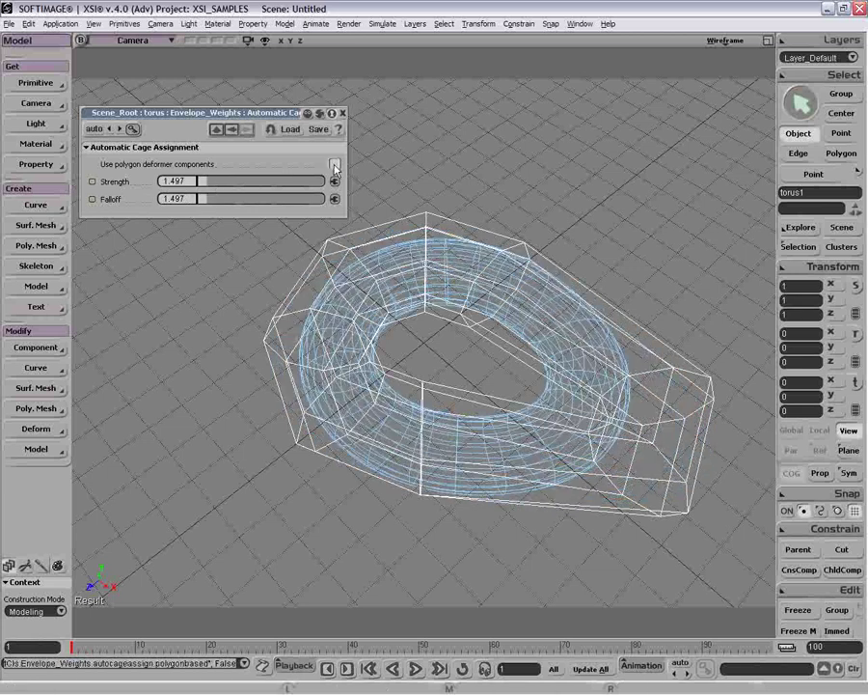
click(335, 164)
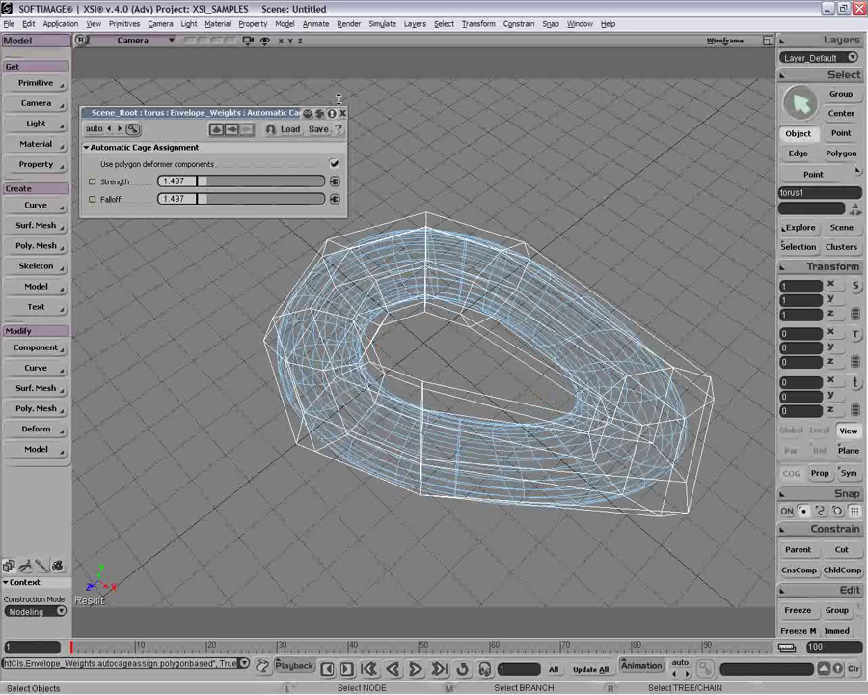
click(343, 113)
Delete both tori and add a NURBS surface grid primitive to the scene.
key(ctrl+shift+a)
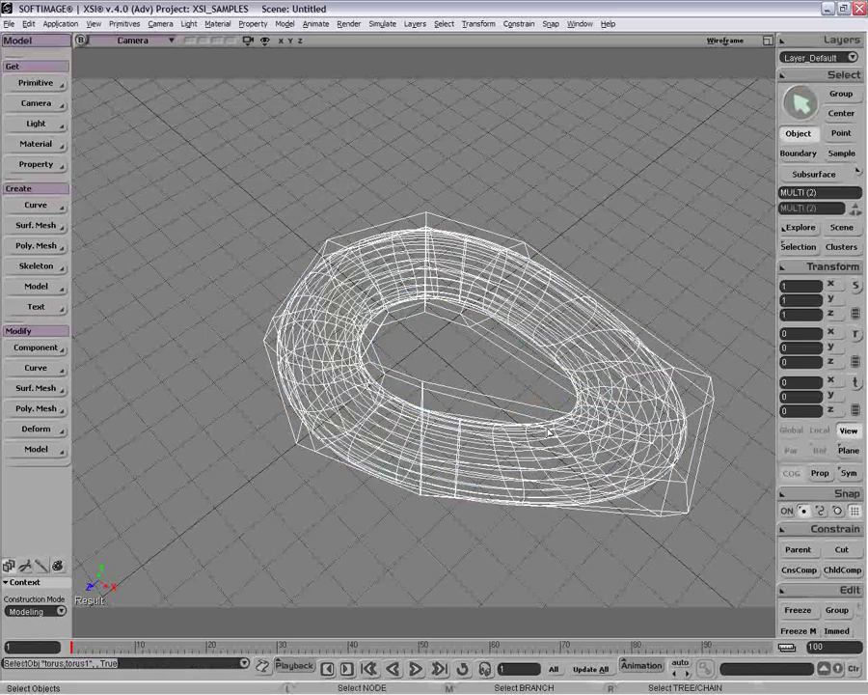
key(Delete)
click(35, 83)
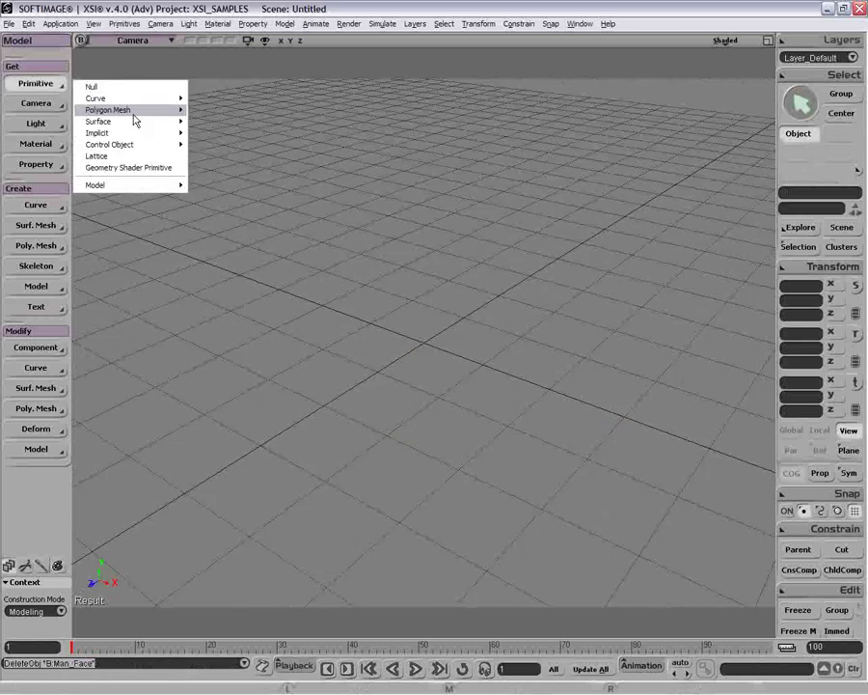
mouse_move(169, 121)
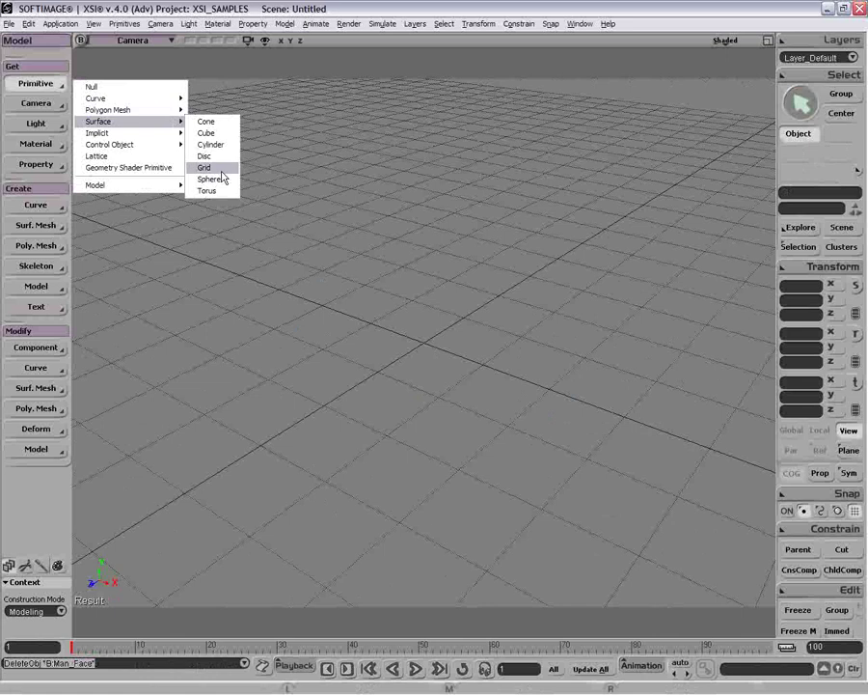
click(220, 171)
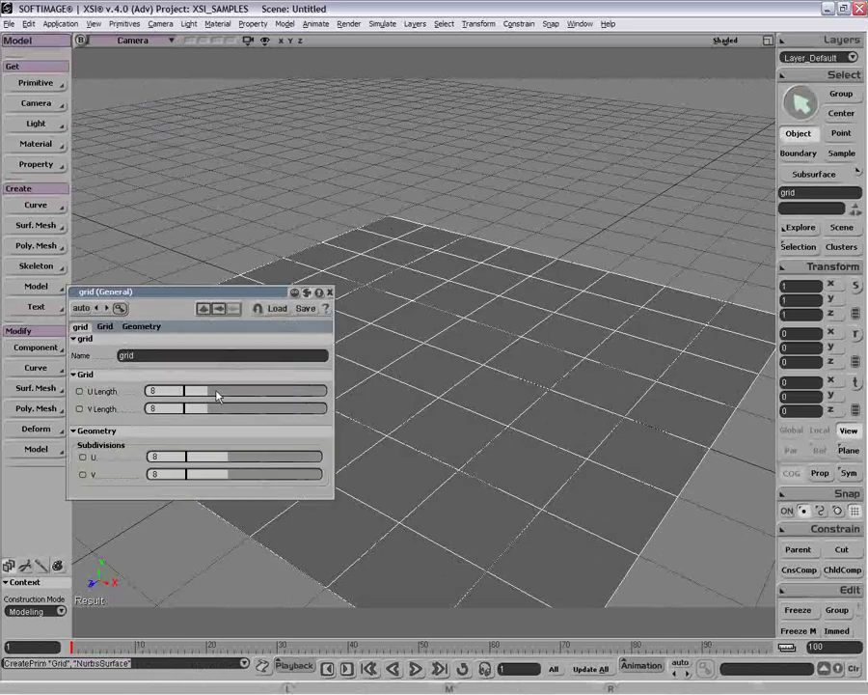
Set the grid's U and V lengths to 50 and its U and V subdivisions to 24.
drag(215, 394, 388, 392)
drag(193, 408, 376, 415)
drag(193, 457, 371, 473)
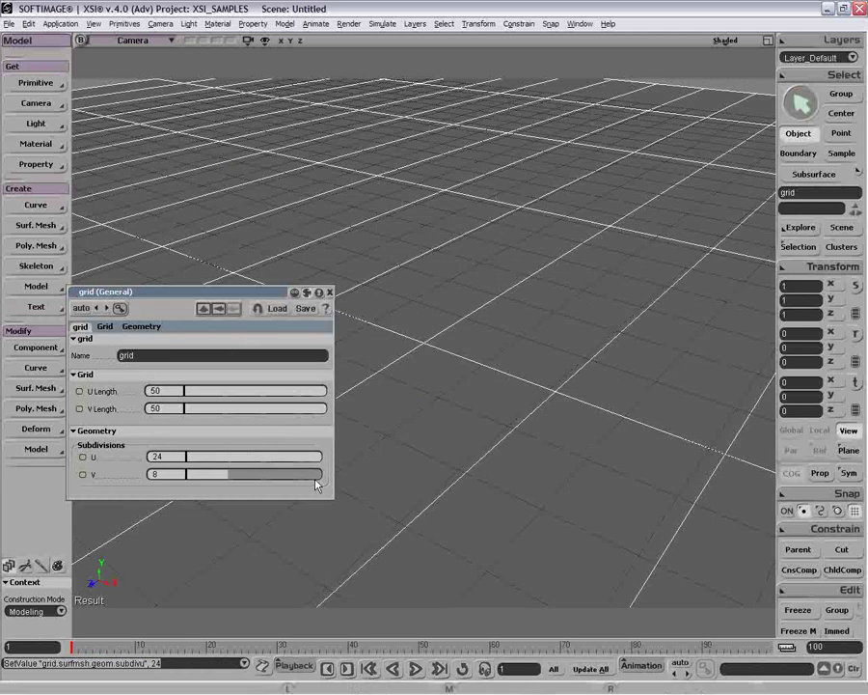
drag(295, 478, 350, 480)
Raise the grid's U and V subdivisions to 50 and finish its property settings.
double_click(174, 457)
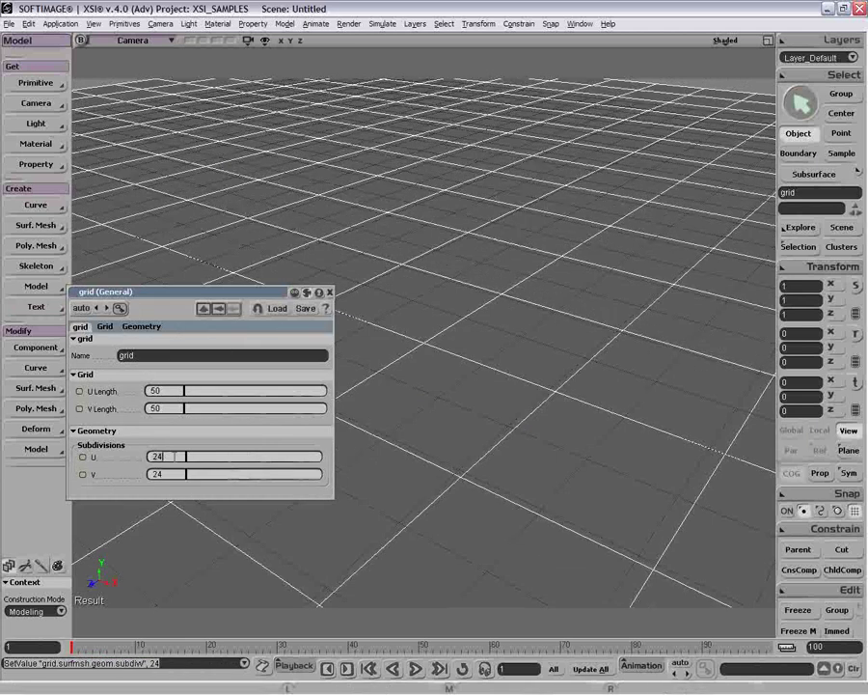
text(50)
double_click(157, 474)
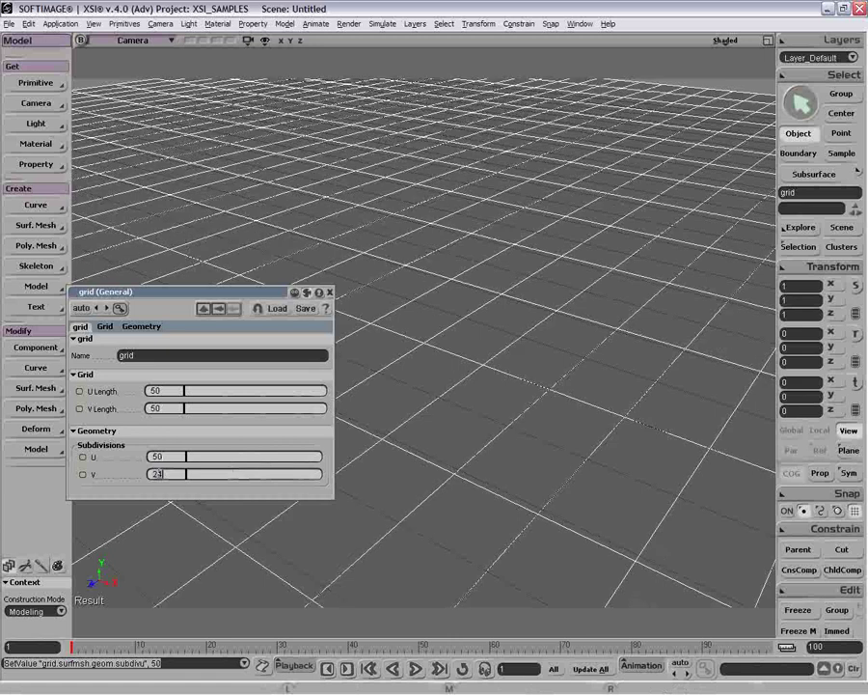
text(50)
key(Return)
scroll(483, 70, down, 3)
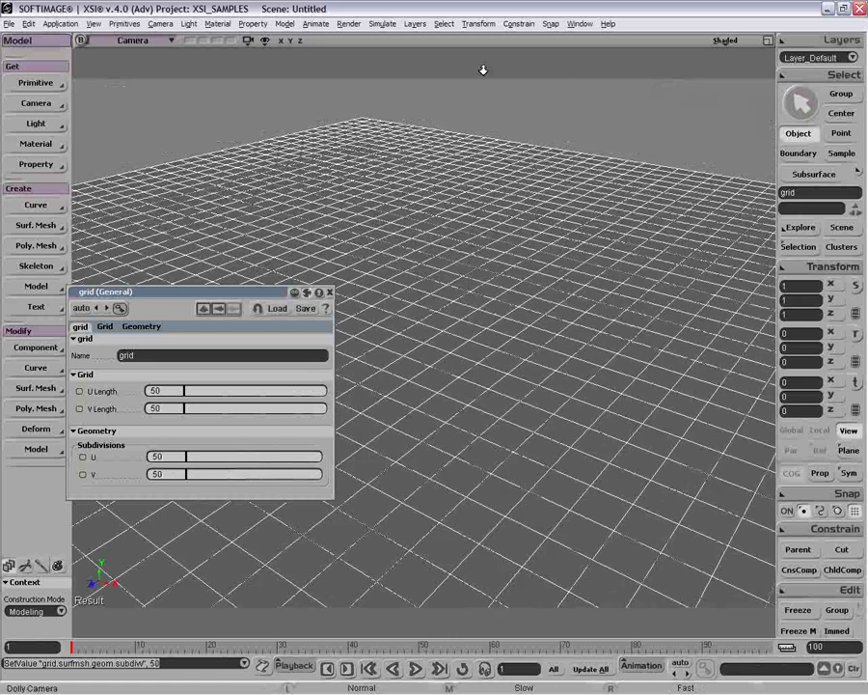
key(o)
drag(484, 71, 481, 127)
click(768, 41)
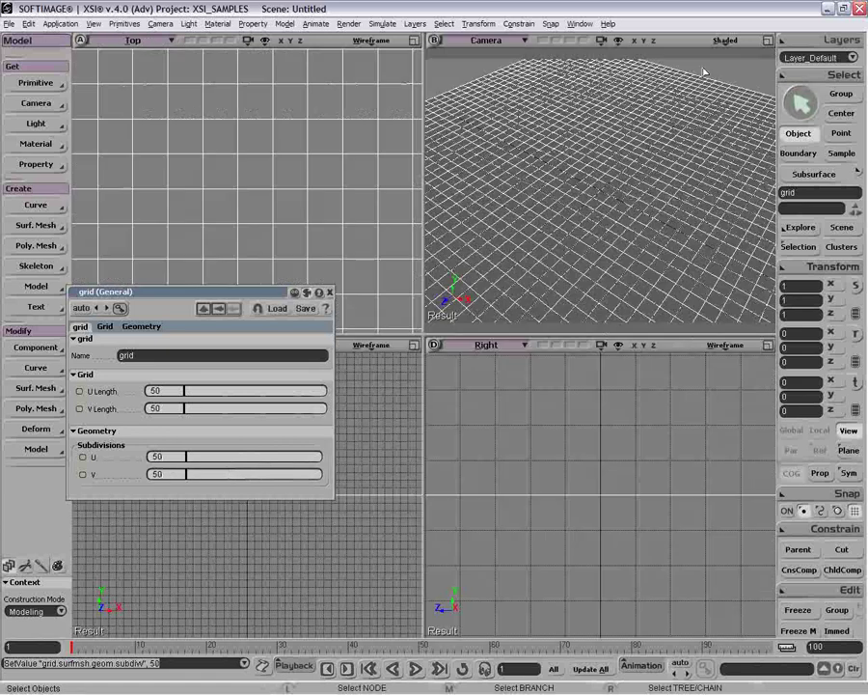
click(330, 293)
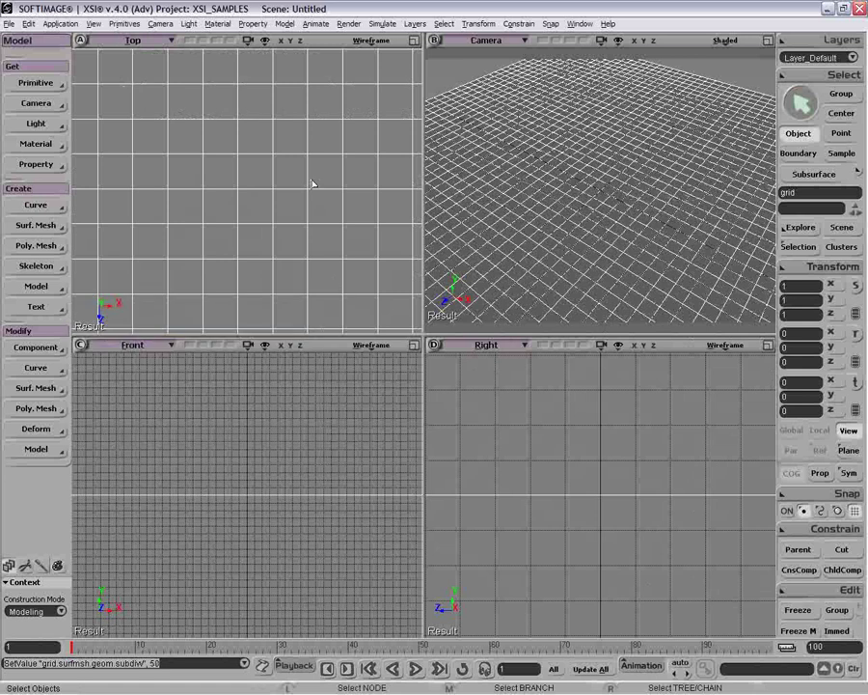
Draw a winding NURBS curve in the top view, crossing the grid from its negative X edge to beyond its positive X edge.
key(f)
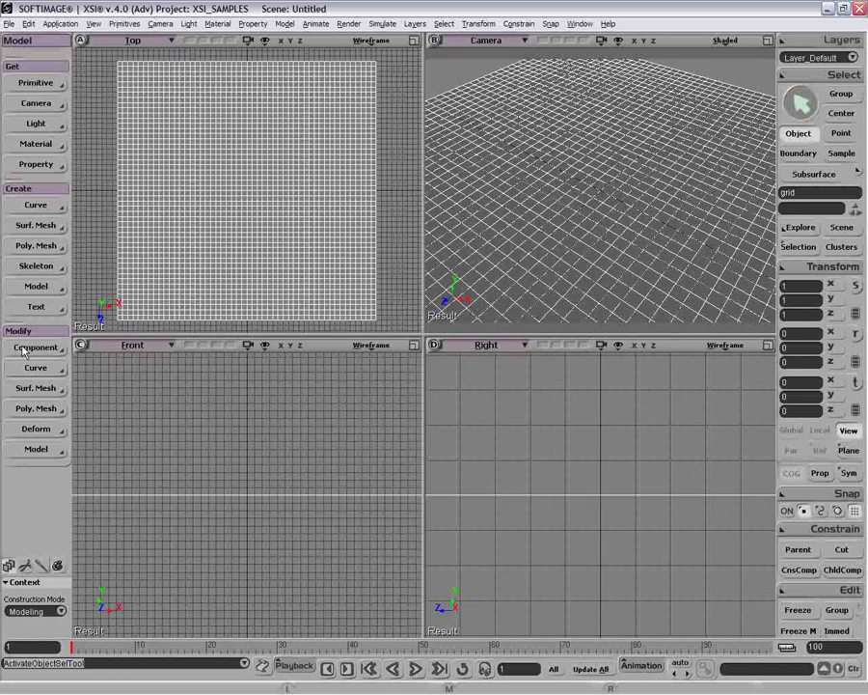
click(36, 205)
click(108, 210)
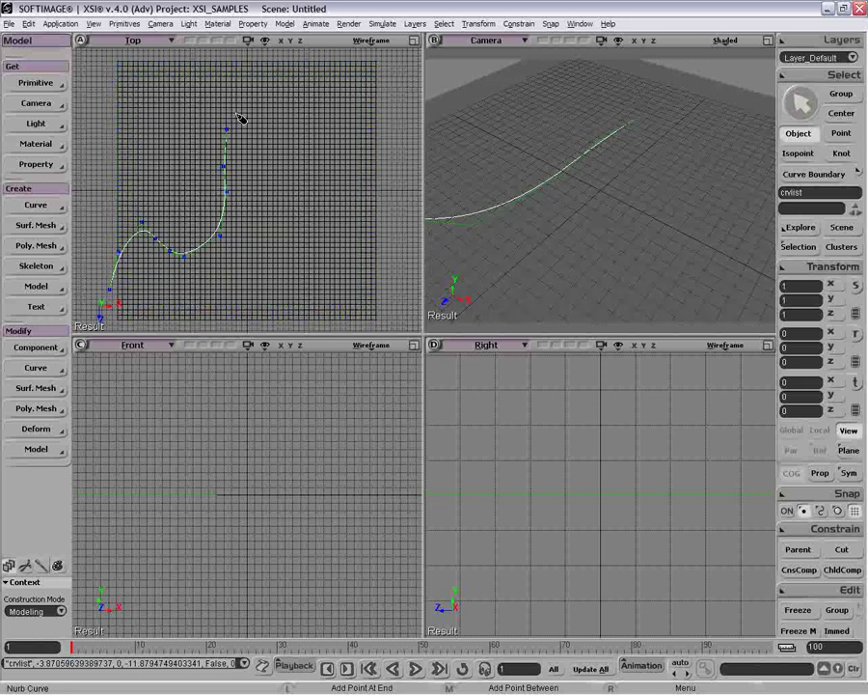
key(space)
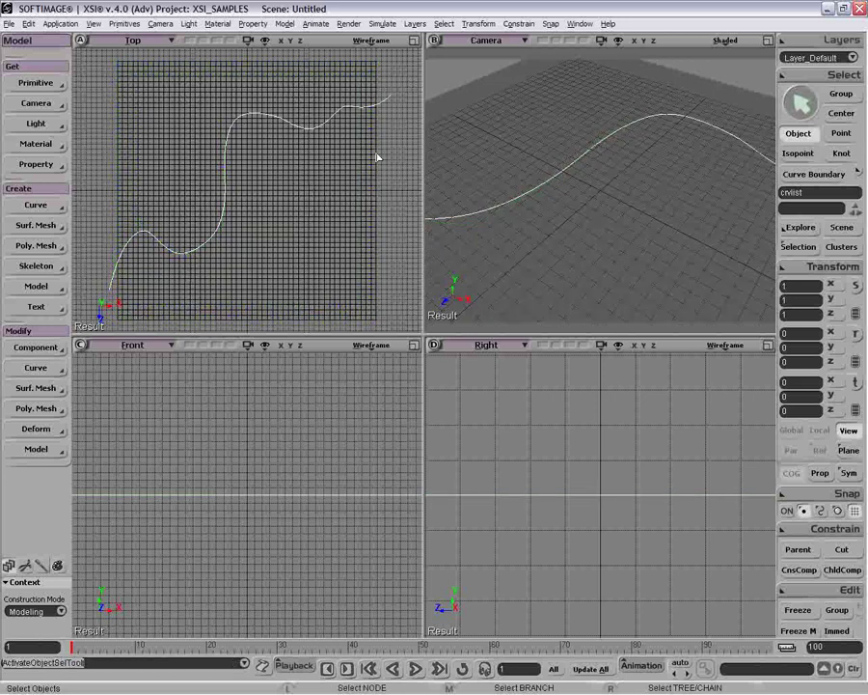
Hide the reference grids in the orthographic views and deform the NURBS grid by spine, using the winding curve as the spine.
click(591, 223)
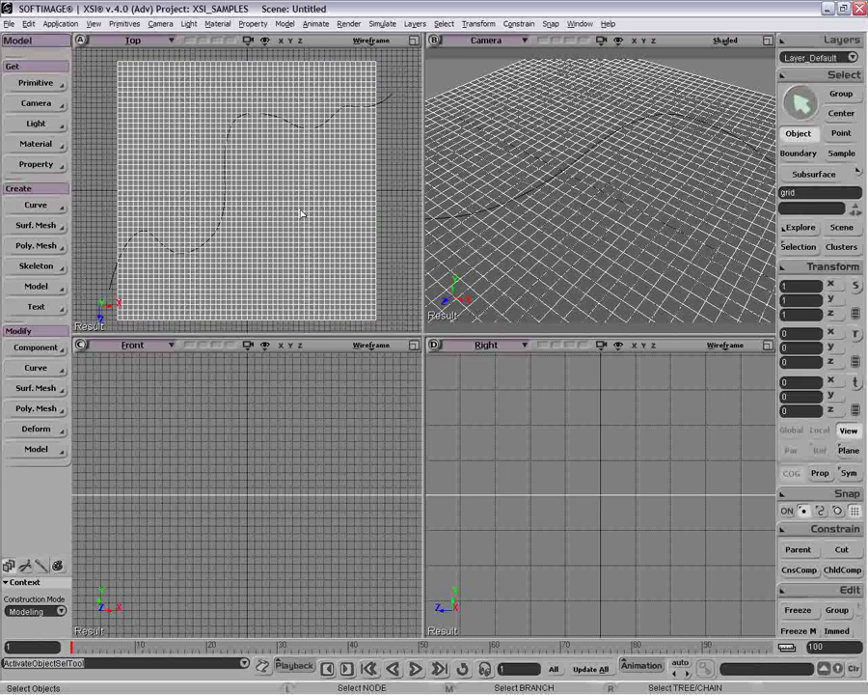
key(g)
key(g)
key(g)
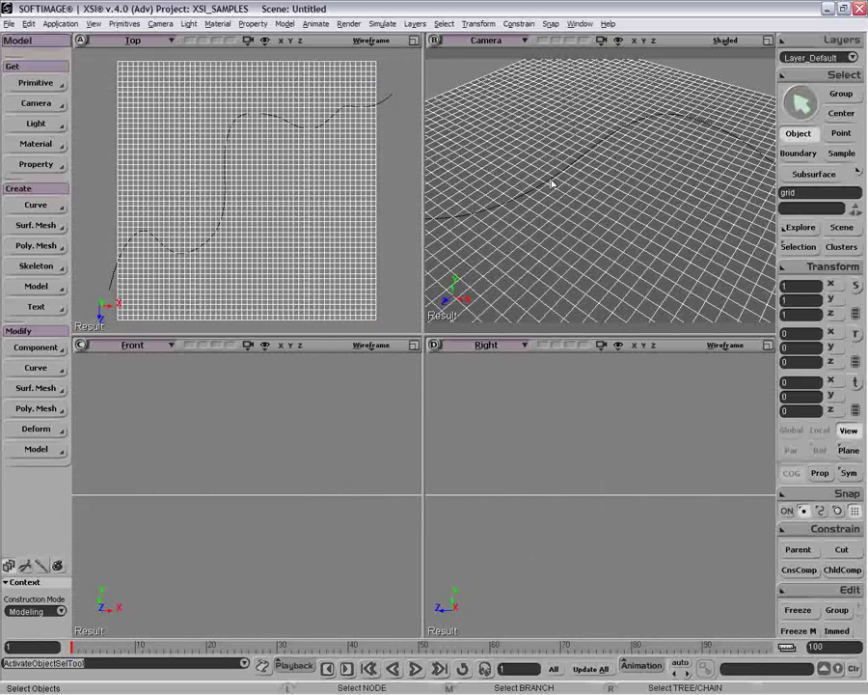
click(36, 429)
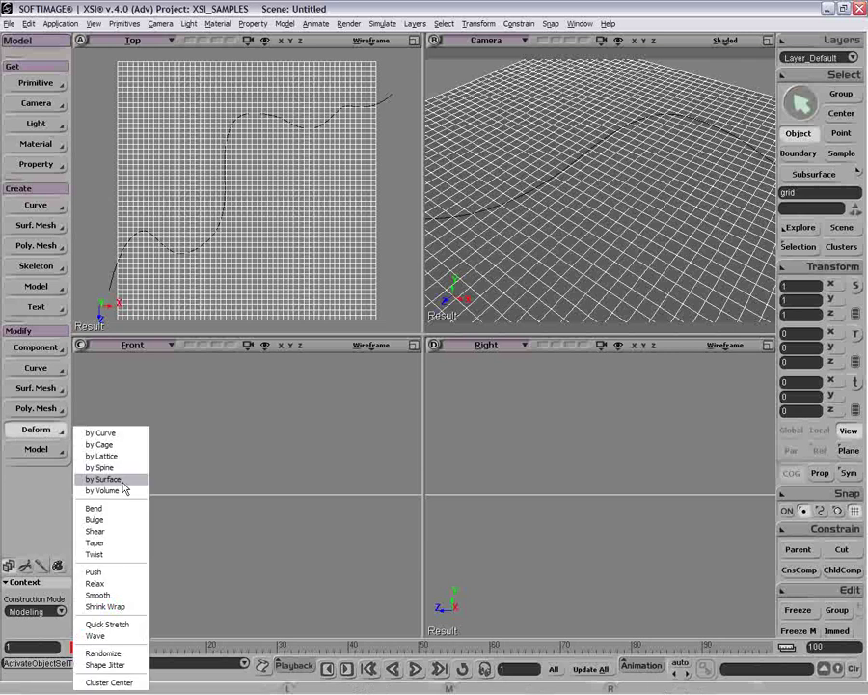
click(99, 467)
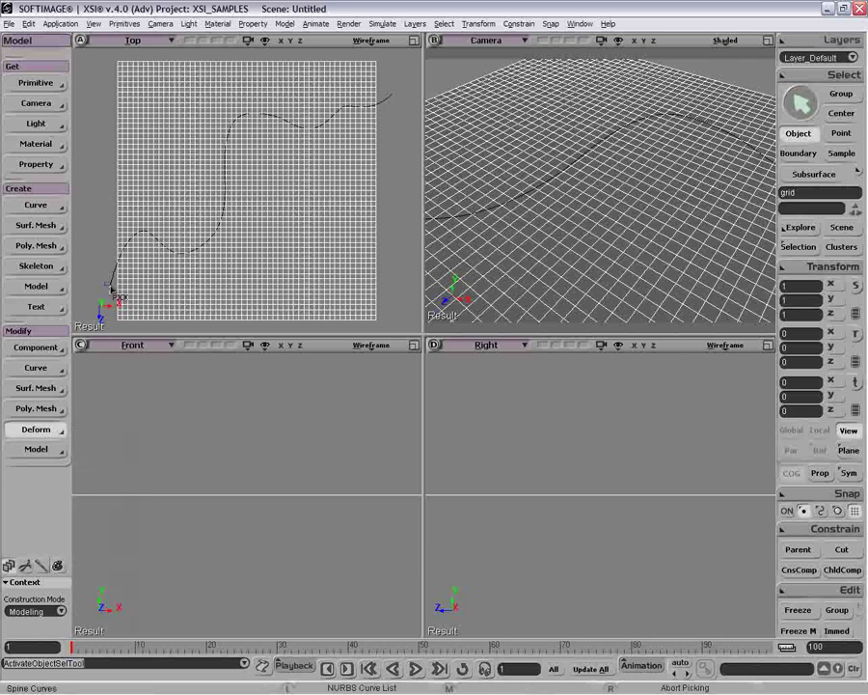
click(113, 295)
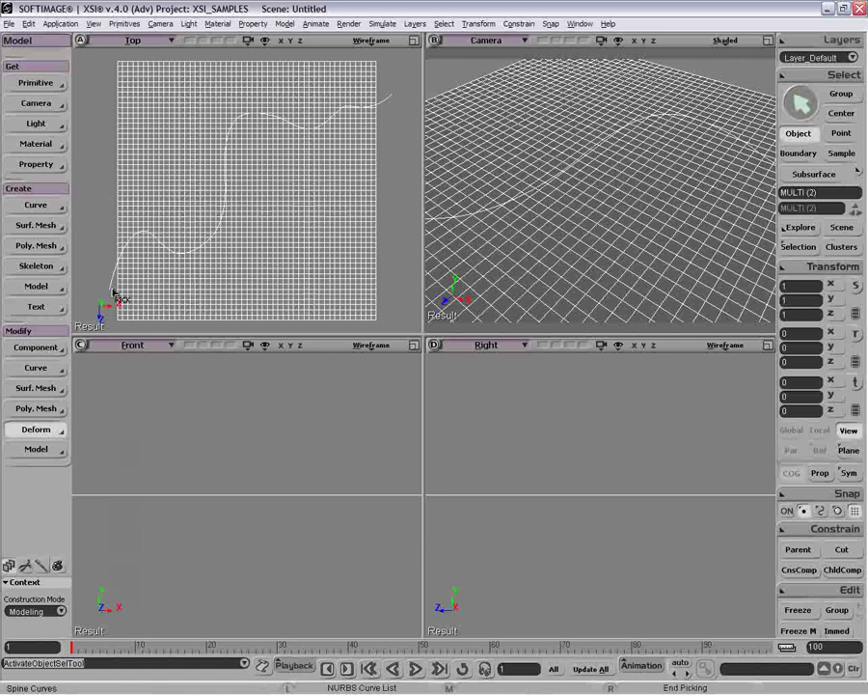
right_click(232, 437)
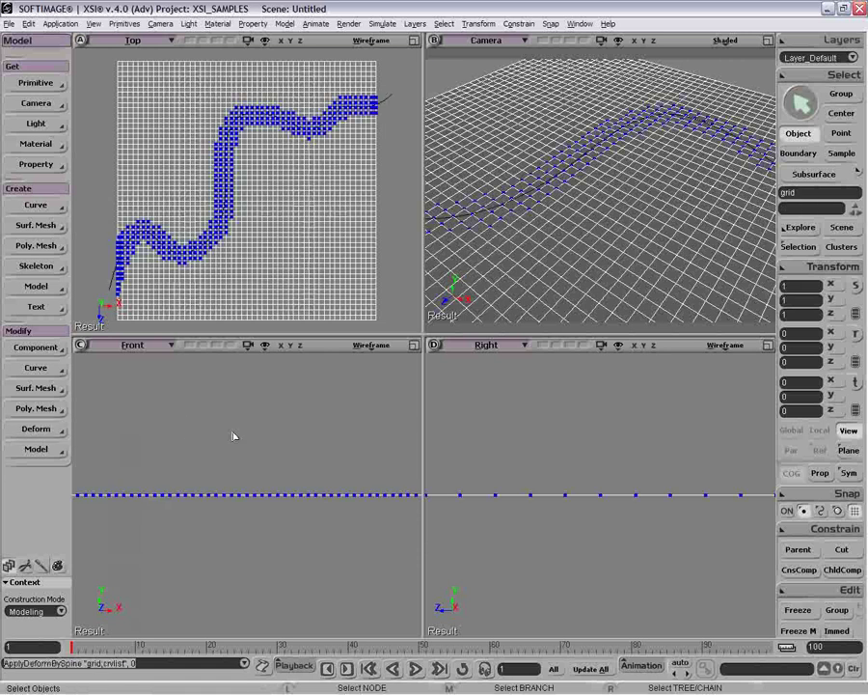
drag(271, 113, 385, 319)
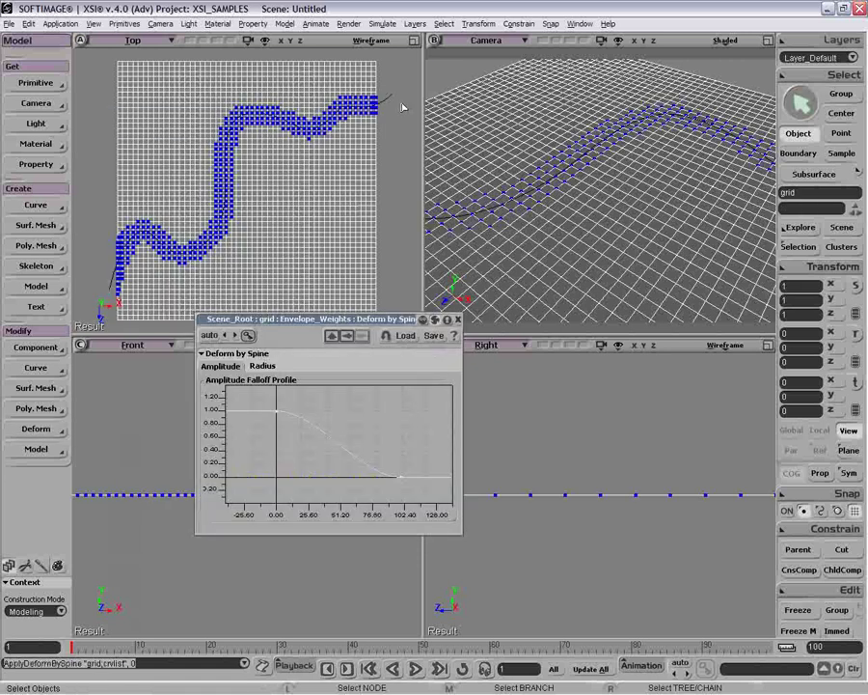
Reshape the amplitude falloff profile of the spine deformation into a steep initial drop, a shallow dip and a hump near its end.
click(415, 40)
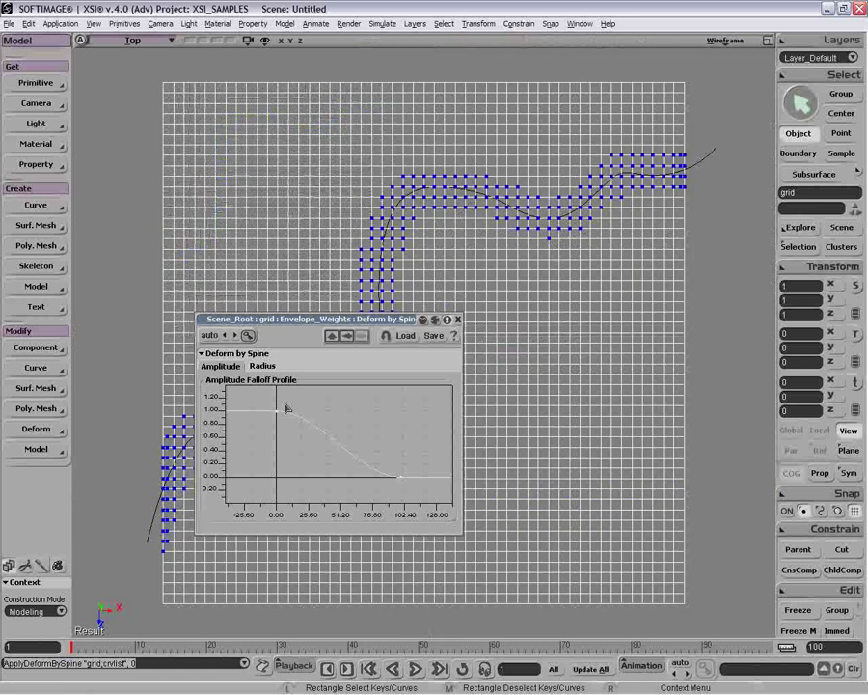
drag(272, 319, 602, 317)
click(591, 366)
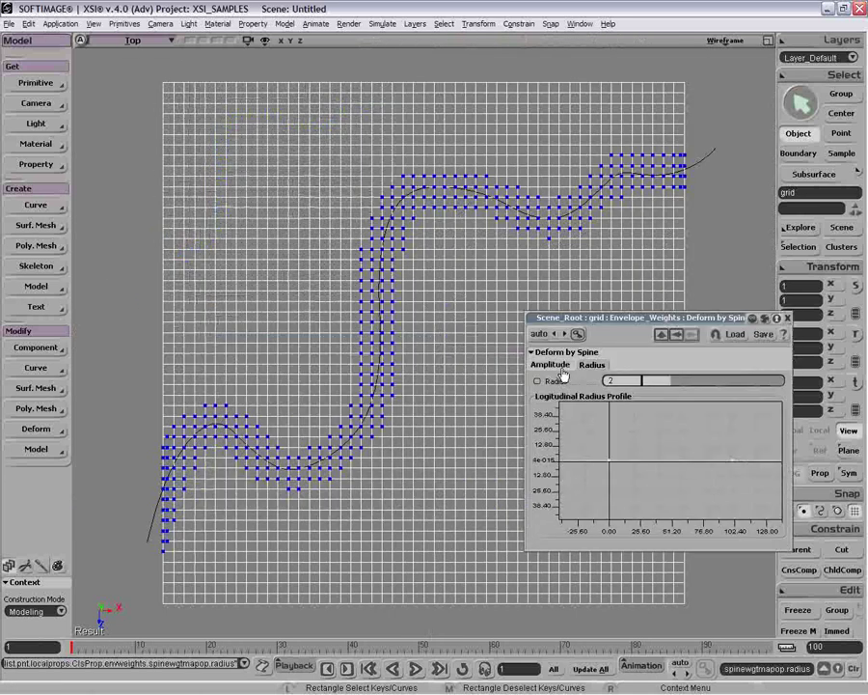
click(558, 366)
click(606, 411)
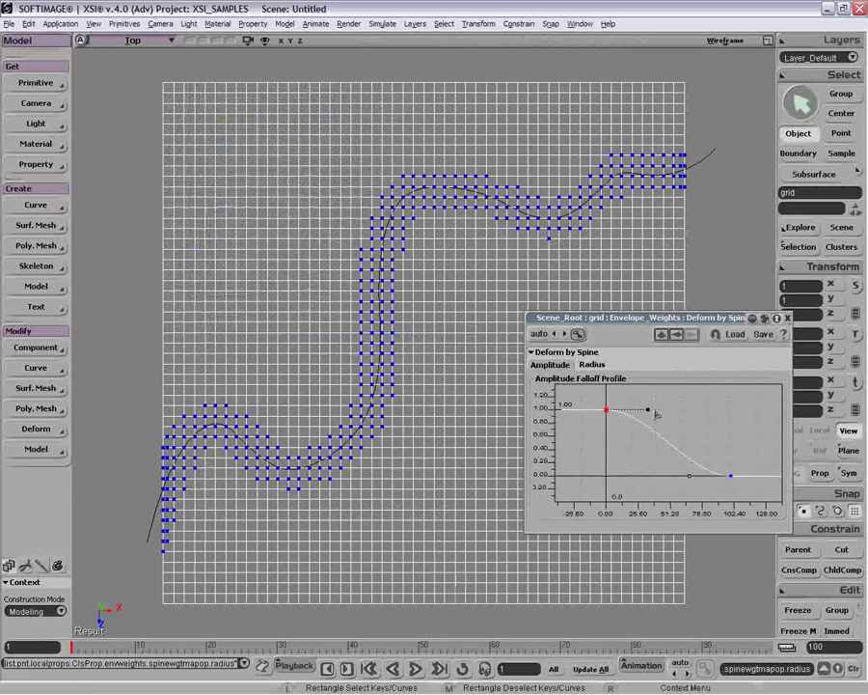
drag(648, 411, 690, 409)
drag(690, 477, 751, 402)
drag(689, 408, 614, 523)
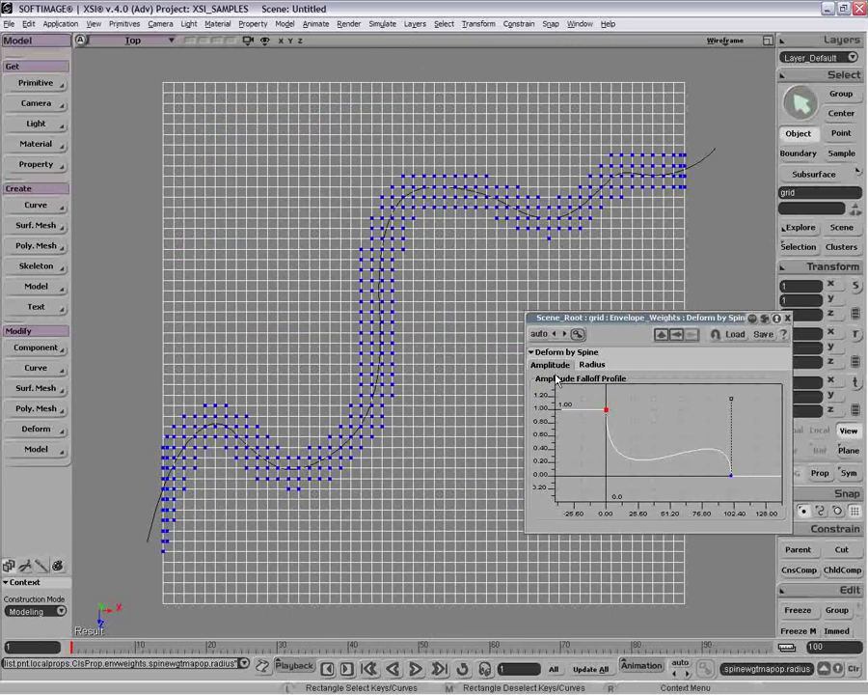
Set the spine deformation's radius to 3.636 and adjust the first key's slope in the longitudinal radius profile.
click(591, 365)
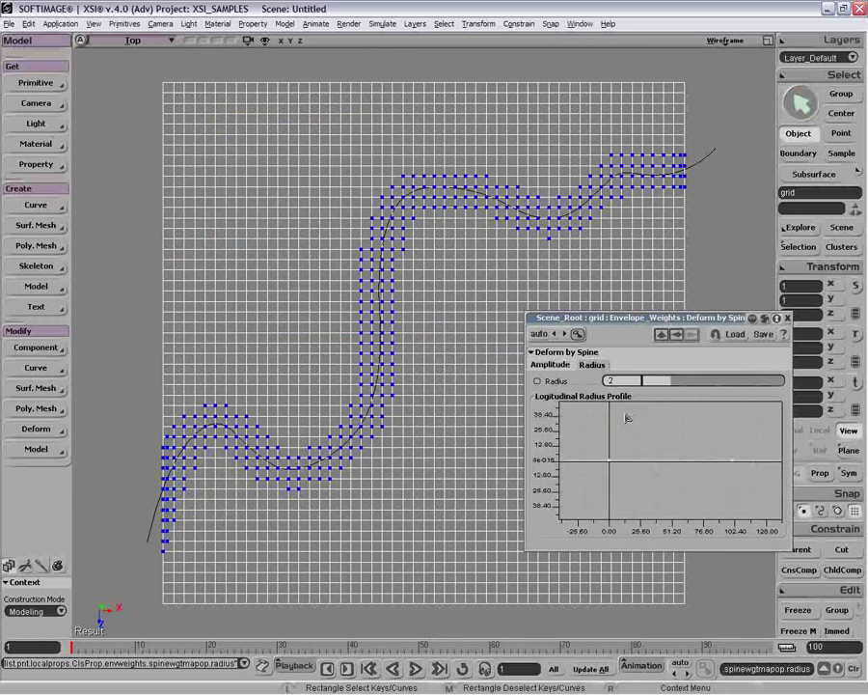
drag(672, 377, 697, 383)
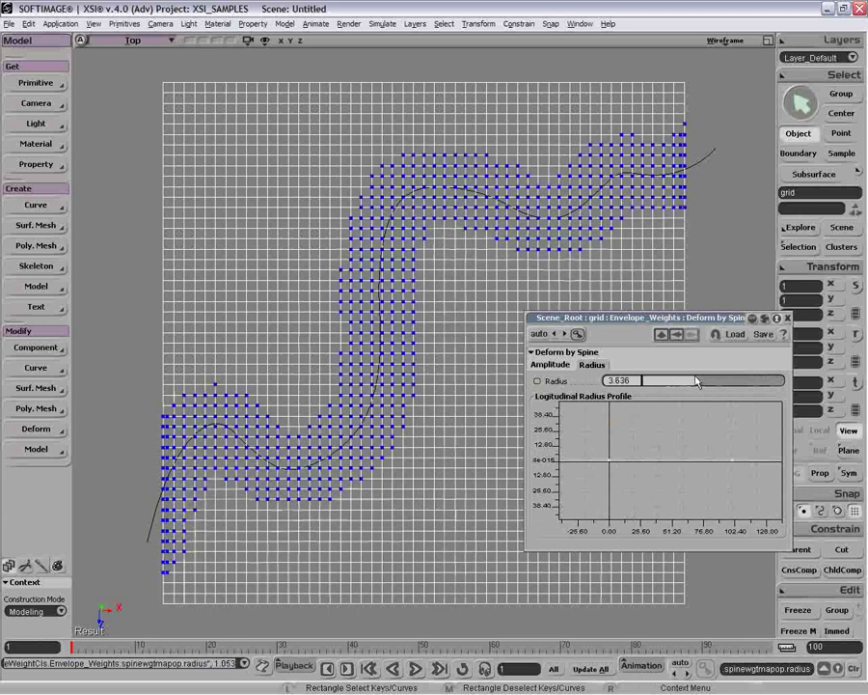
click(609, 459)
drag(661, 462, 645, 460)
Move the spine curve up along Y, well above the grid, to pull the surface into a raised ridge.
click(709, 140)
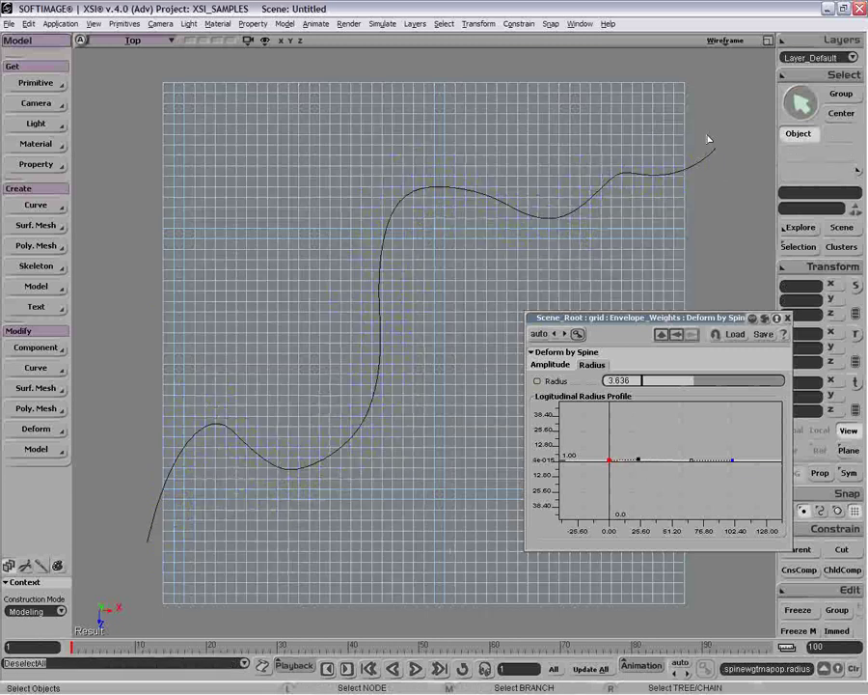
click(711, 145)
click(767, 39)
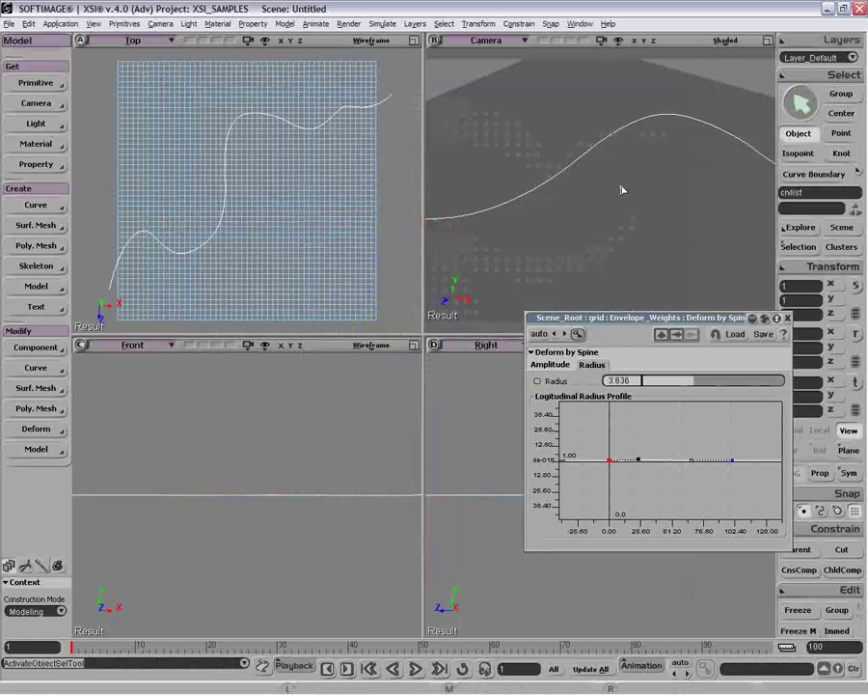
drag(639, 232, 680, 180)
key(v)
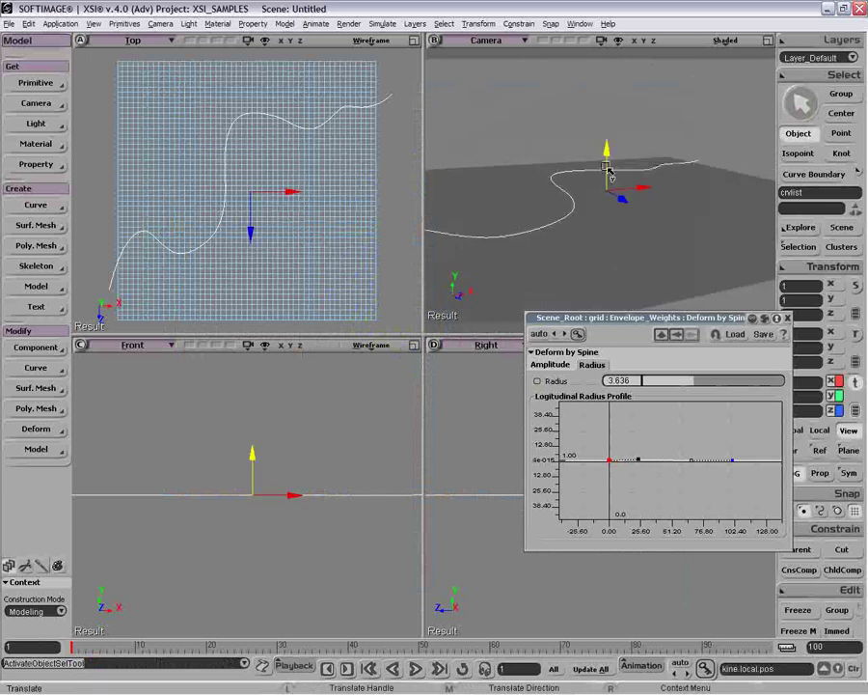
drag(607, 149, 608, 89)
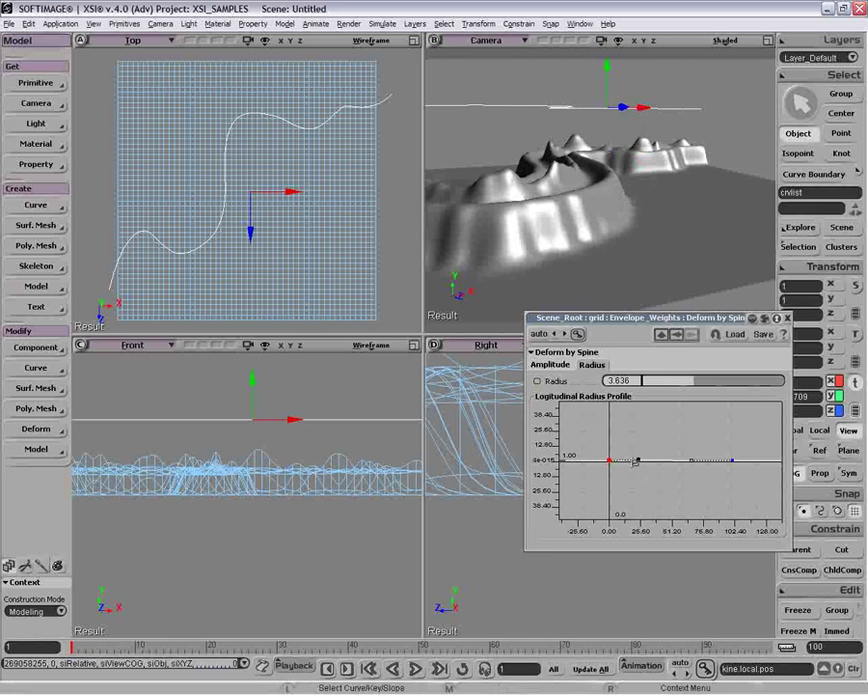
Shorten the first key's slope handle in the longitudinal radius profile and pull the last key's handle slightly up and outward.
drag(644, 467, 637, 469)
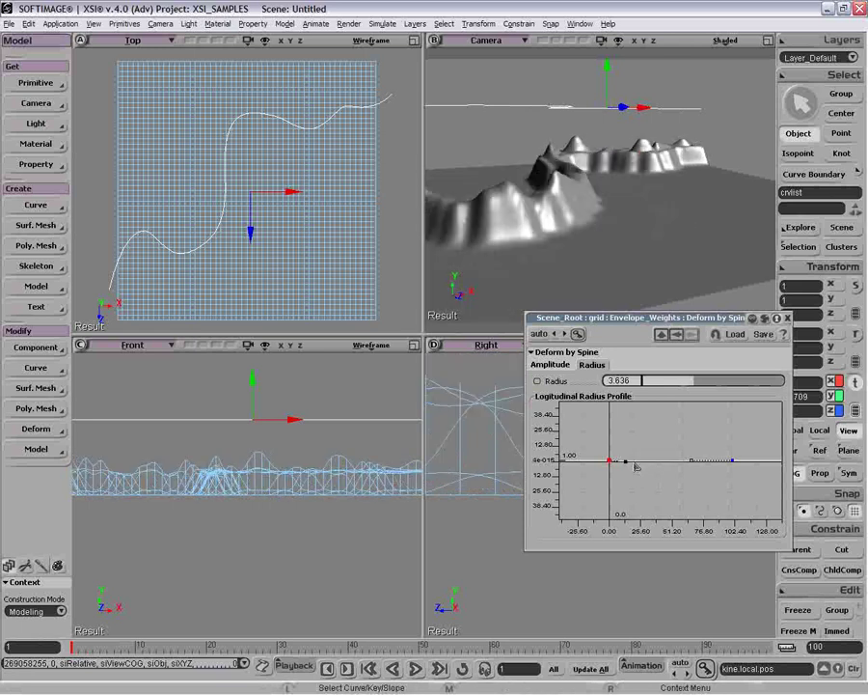
drag(691, 462, 684, 456)
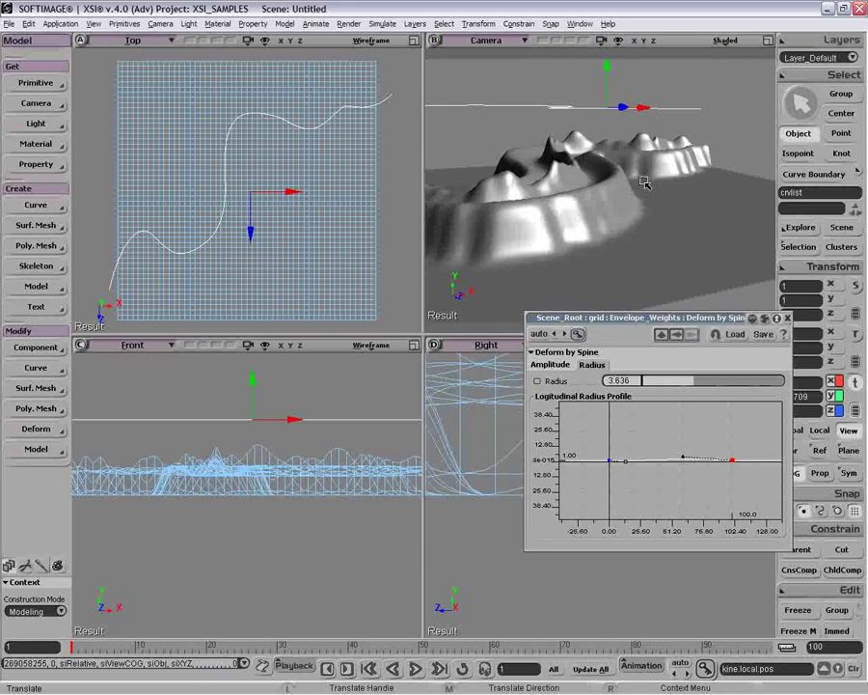
drag(685, 131, 679, 180)
In the amplitude falloff profile, lower the last key's slope handle and move the first key to about 21.1 at amplitude 1.09.
click(545, 366)
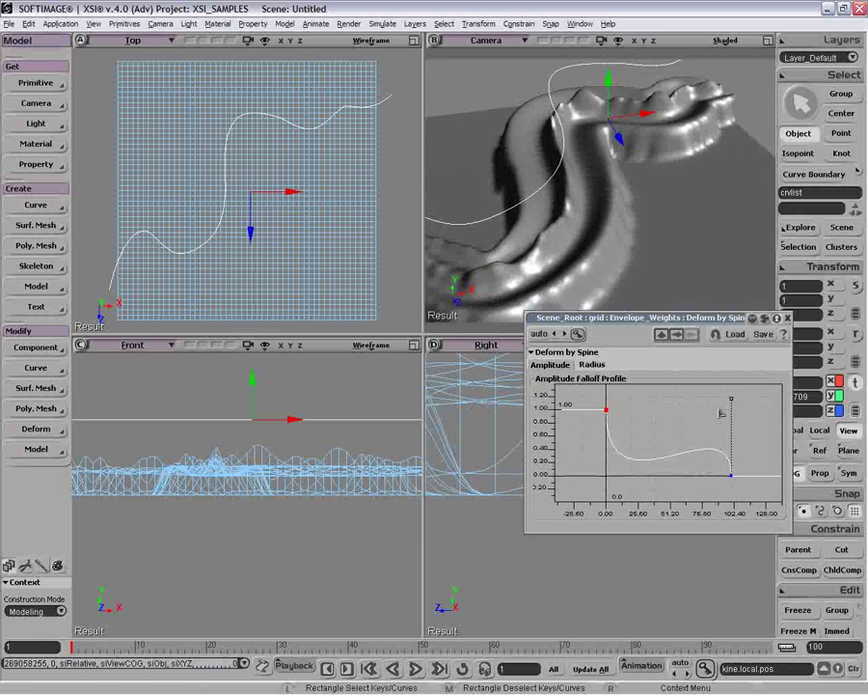
drag(724, 398, 715, 425)
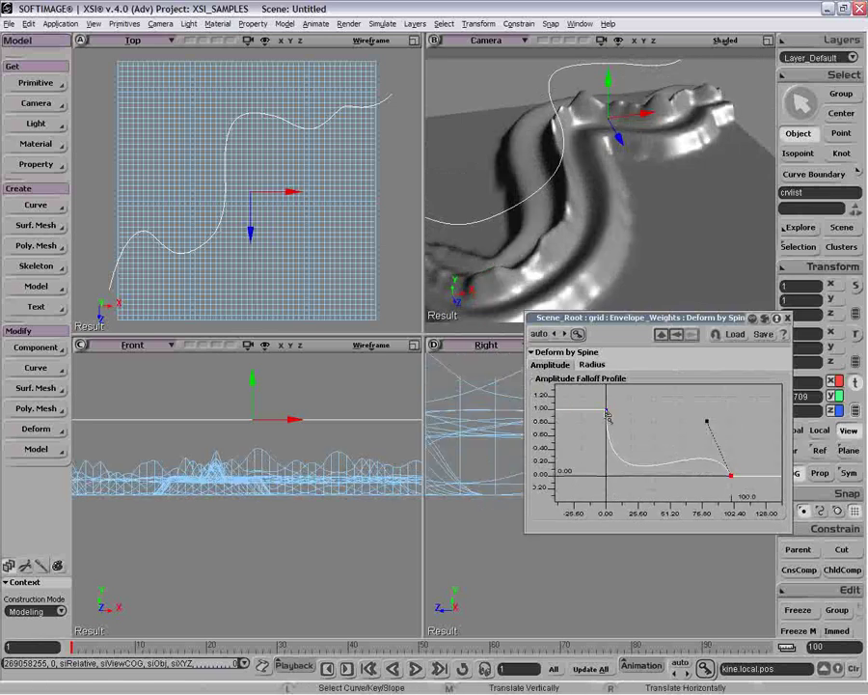
click(606, 410)
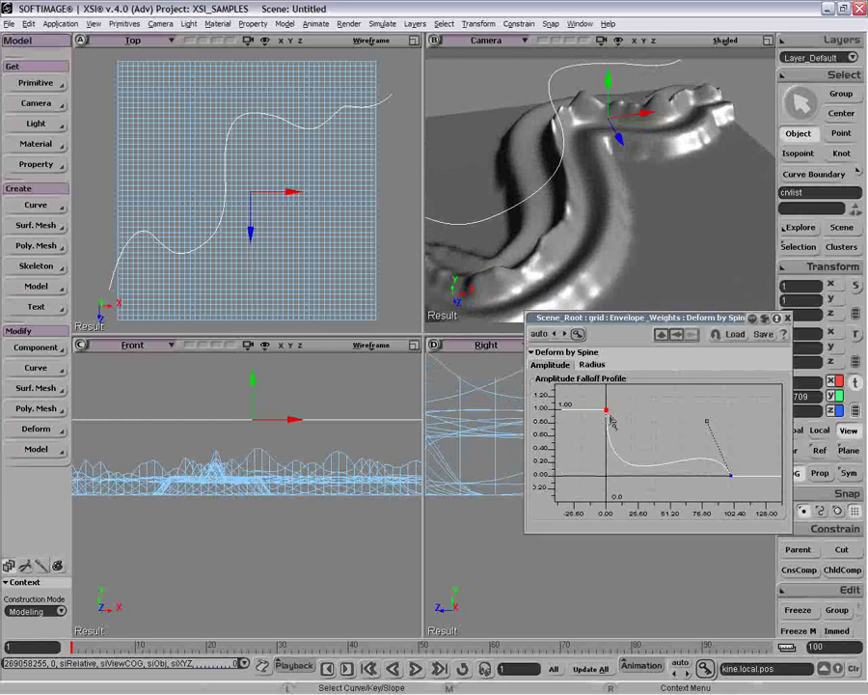
drag(591, 396, 635, 422)
click(731, 475)
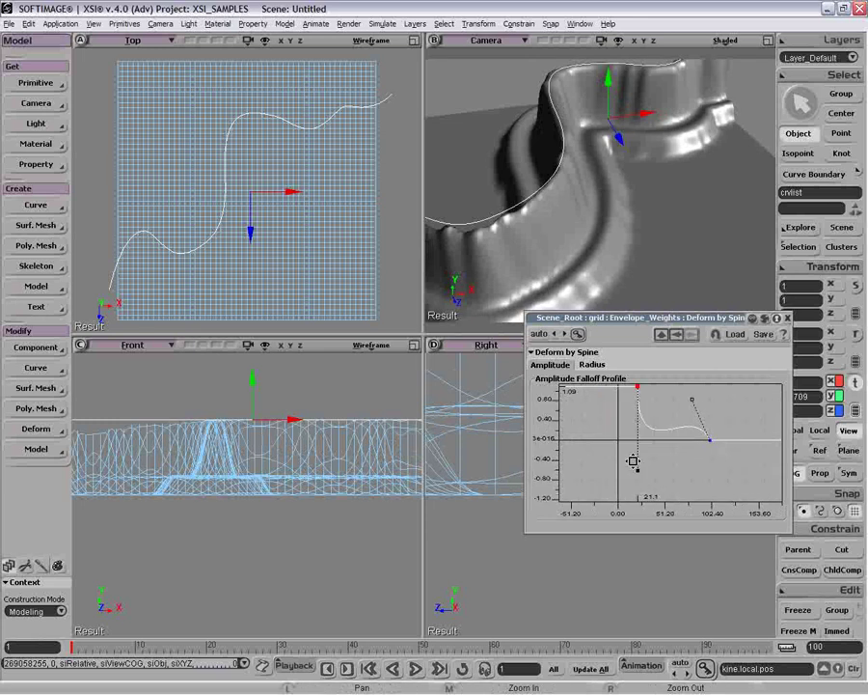
Shorten the first key's slope handle and steepen the last key's slope so the amplitude falls off in one smooth, rounded curve.
drag(632, 458, 672, 418)
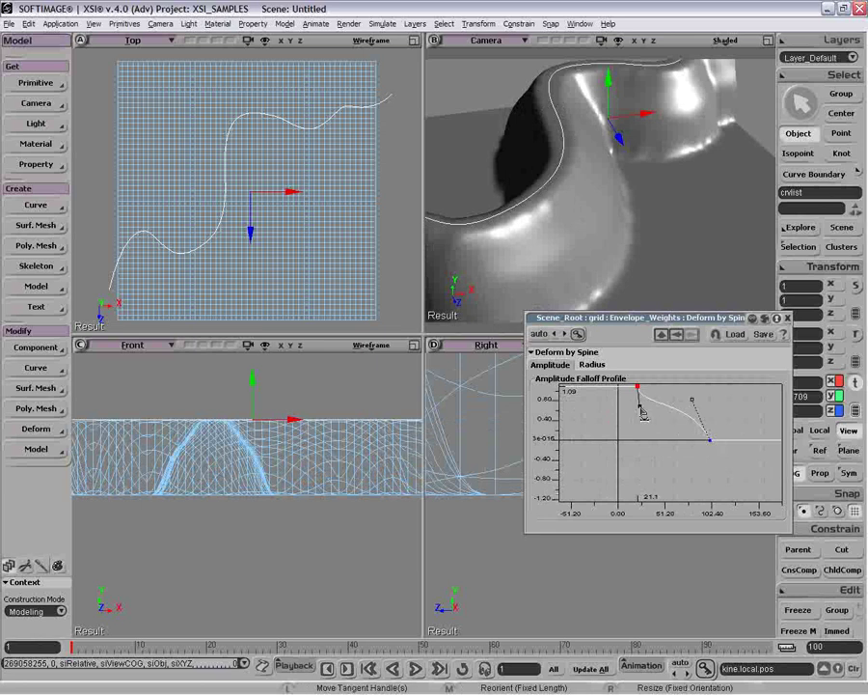
click(692, 399)
click(593, 367)
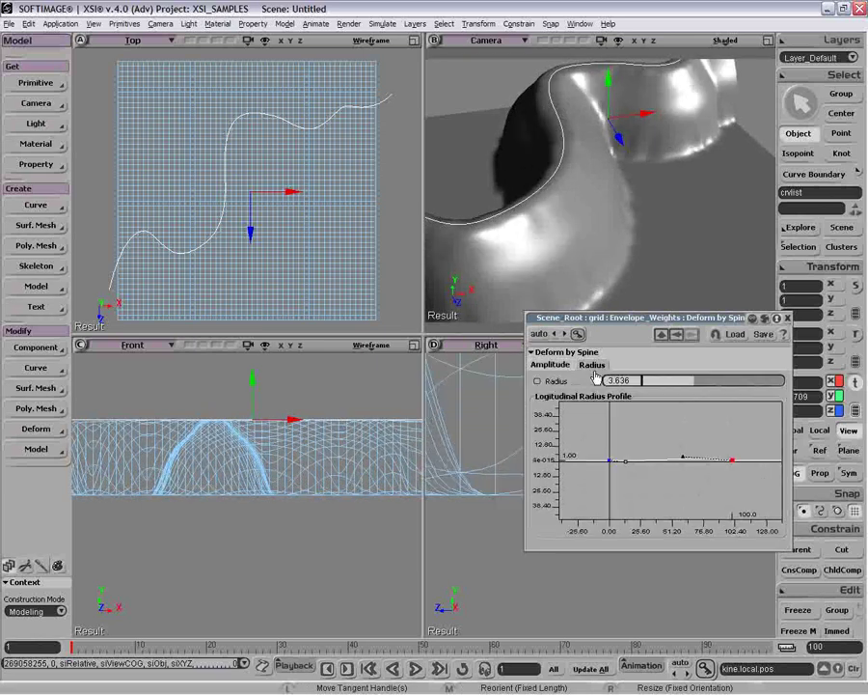
click(550, 365)
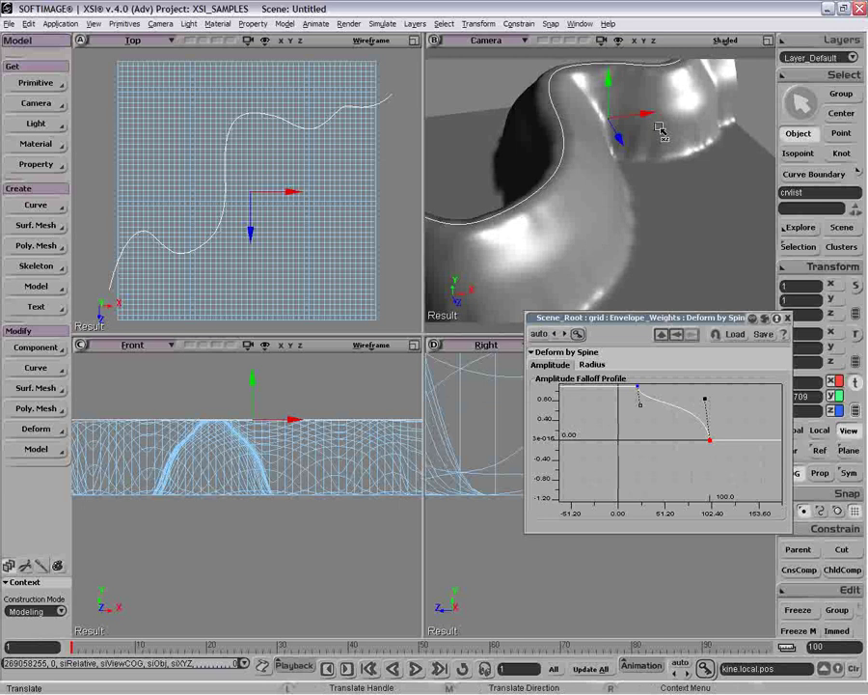
Select both the deformed NURBS grid and its spine curve and delete them.
key(o)
drag(645, 174, 488, 187)
key(v)
click(595, 171)
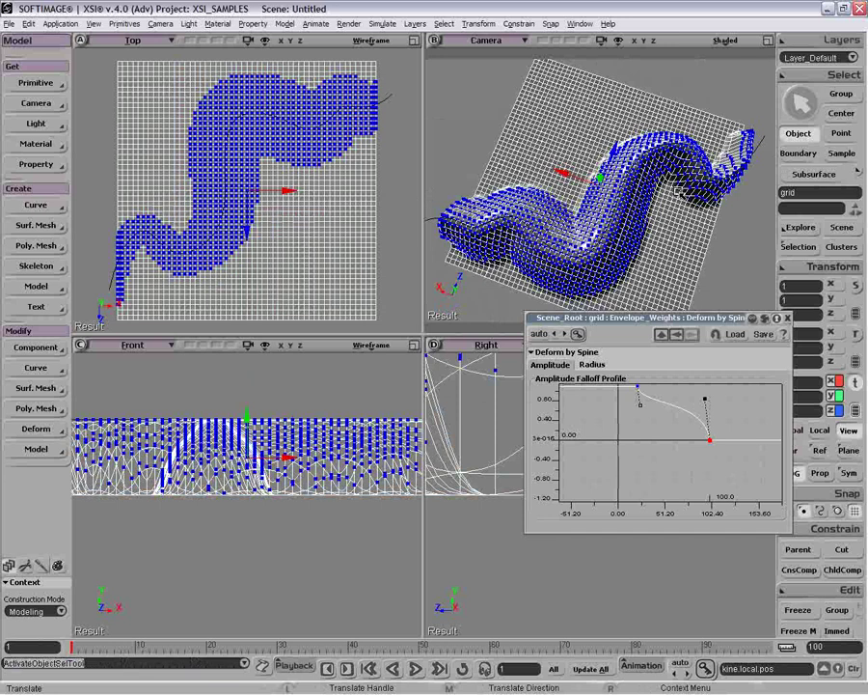
drag(579, 316, 535, 468)
key(space)
shift+click(571, 191)
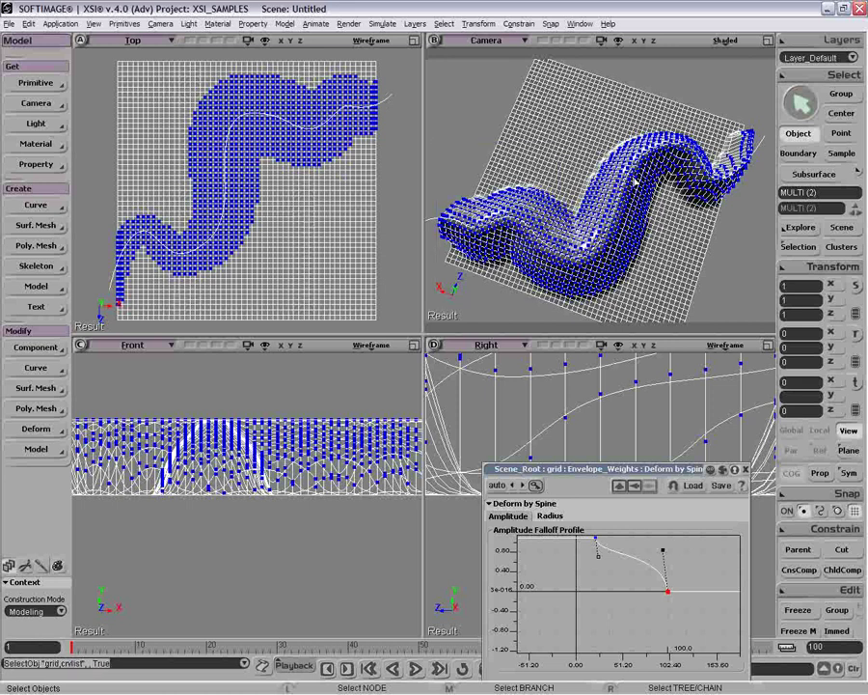
key(Delete)
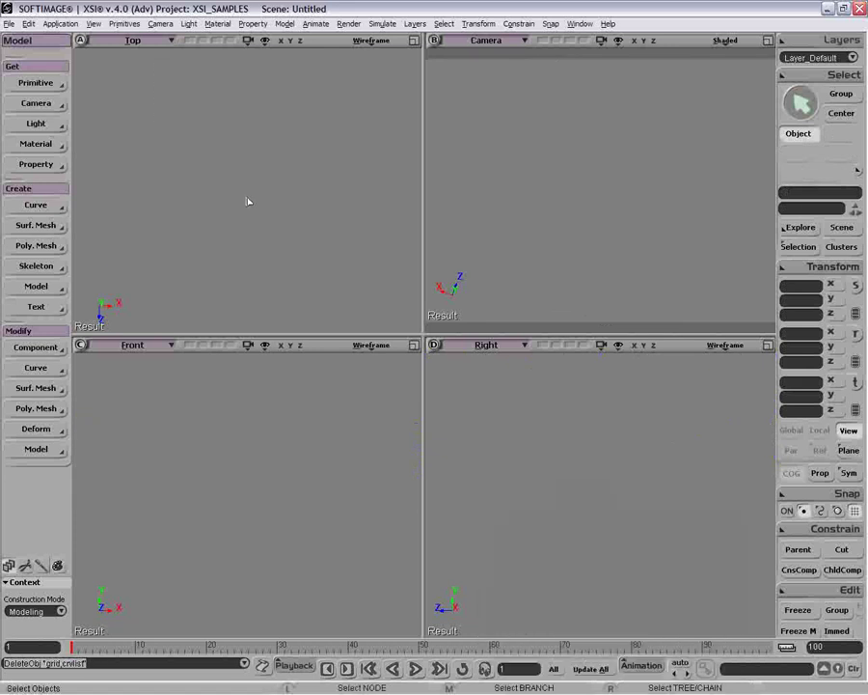
Show the reference grids in all views again and reset the camera view.
key(ctrl+z)
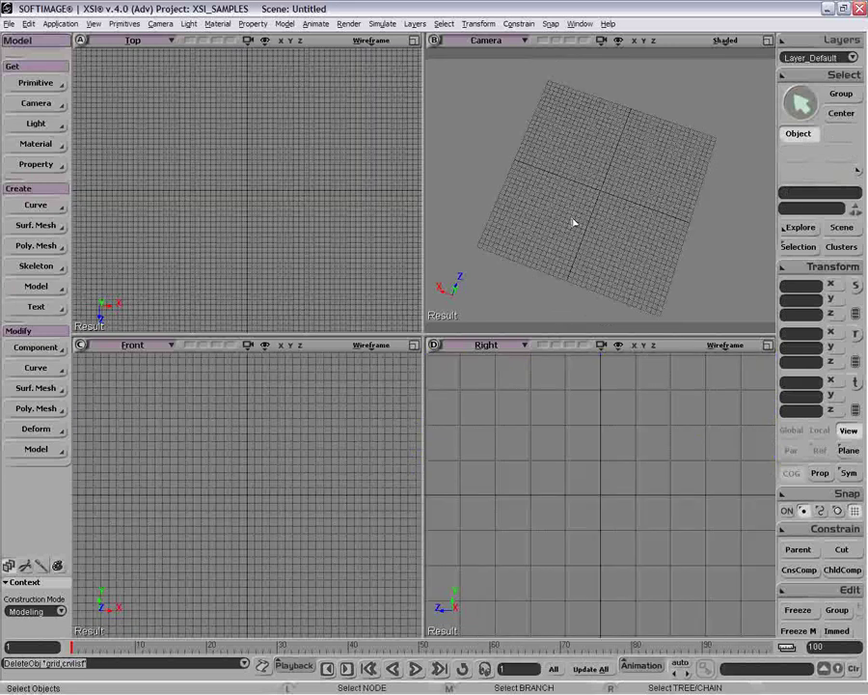
key(r)
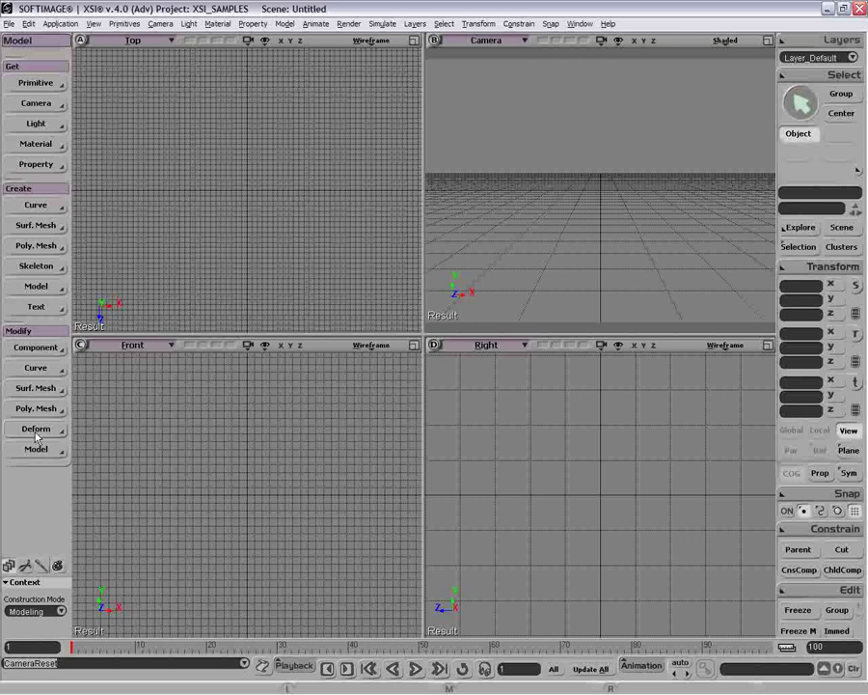
click(35, 430)
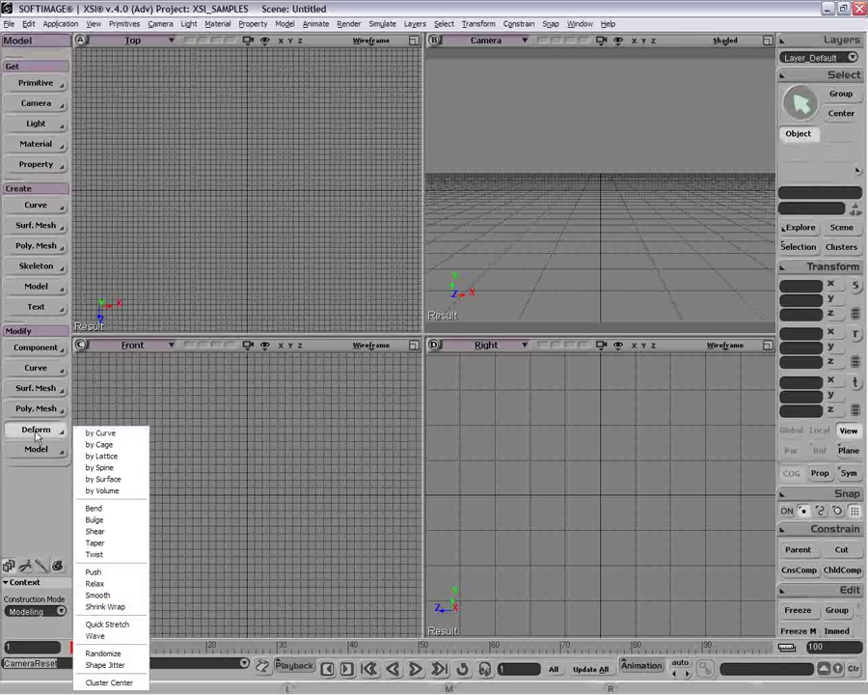
click(240, 484)
Create a NURBS surface sphere and a NURBS surface grid with their default settings.
click(35, 83)
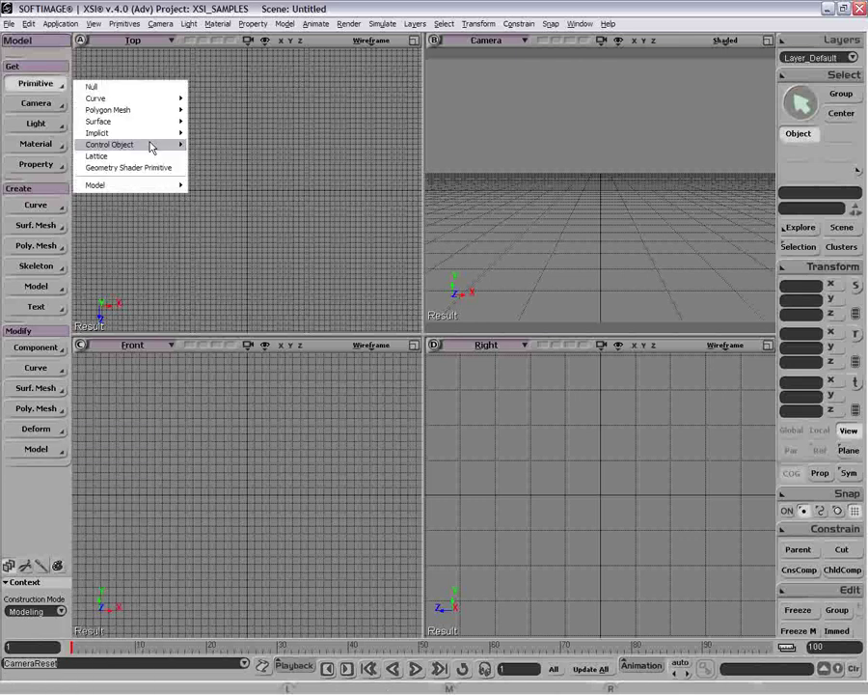
mouse_move(145, 121)
click(228, 179)
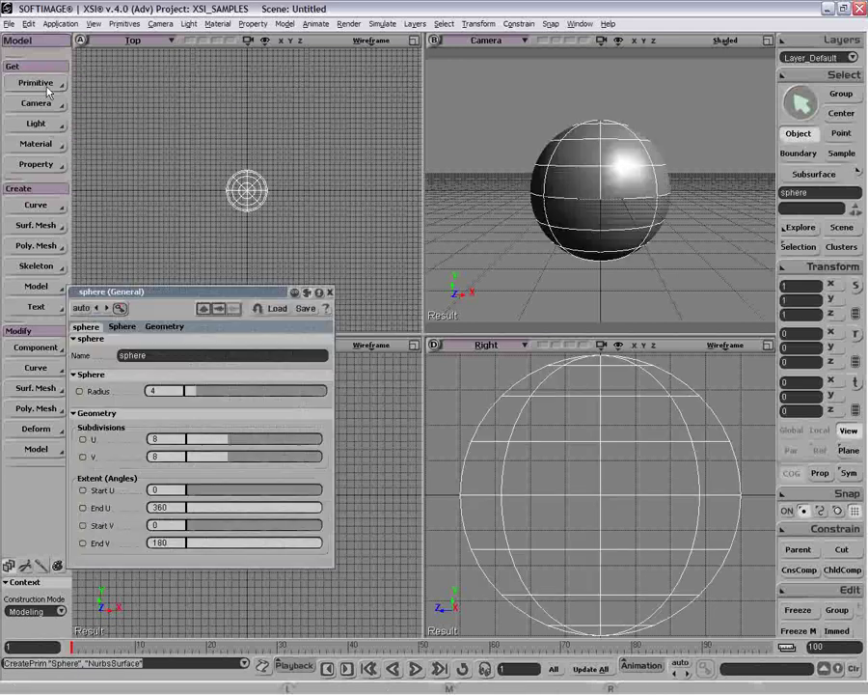
click(48, 90)
mouse_move(174, 122)
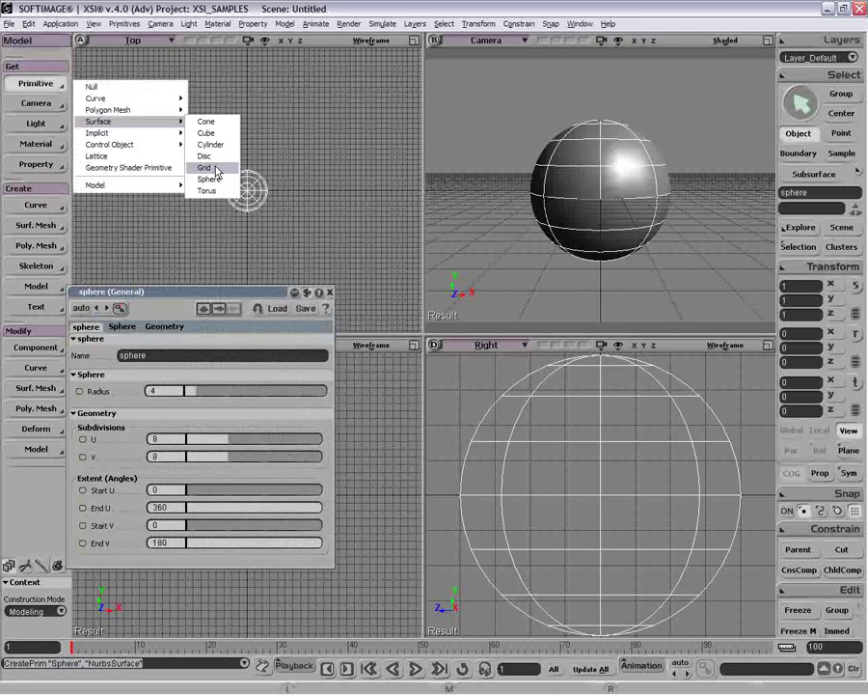
click(217, 169)
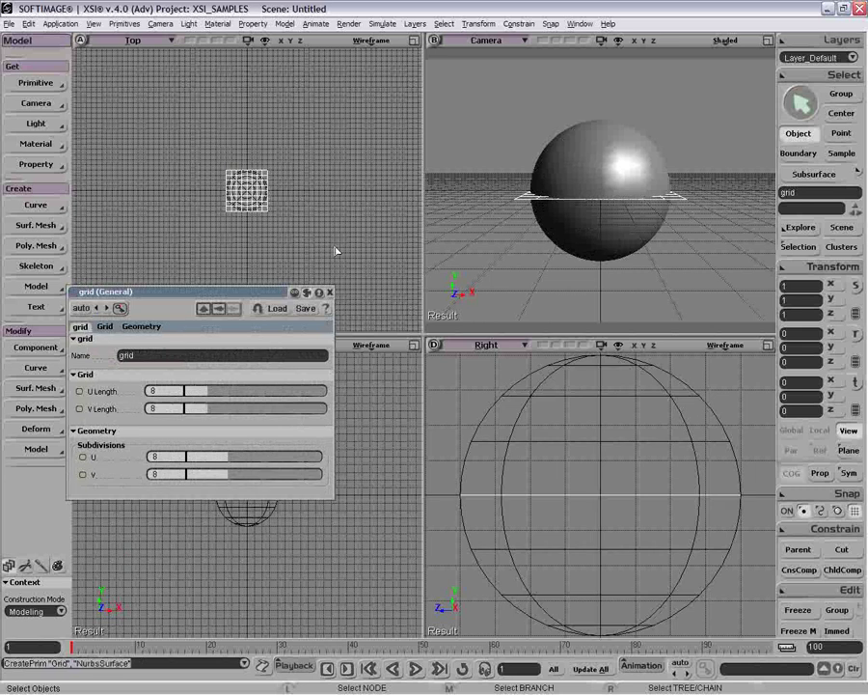
Maximize the camera view and move the grid away from the sphere along Z to about -11.3.
key(F12)
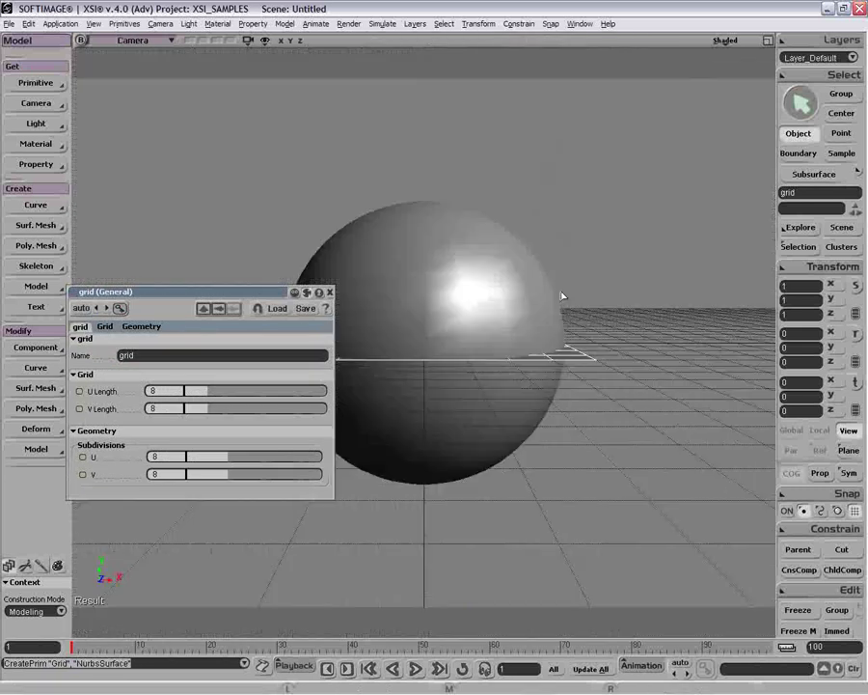
key(o)
drag(592, 209, 552, 317)
scroll(534, 176, down, 3)
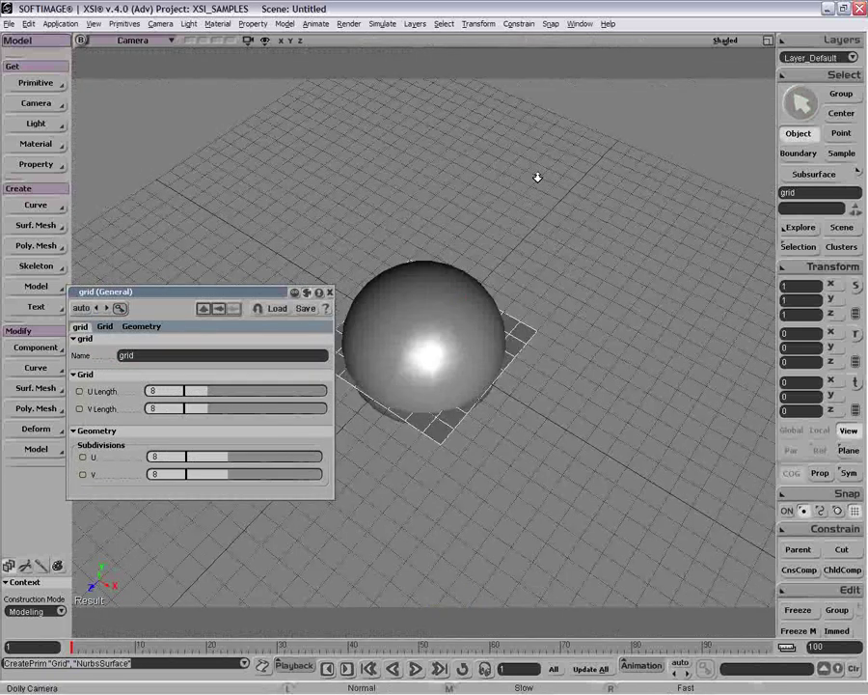
key(space)
key(v)
drag(470, 343, 555, 228)
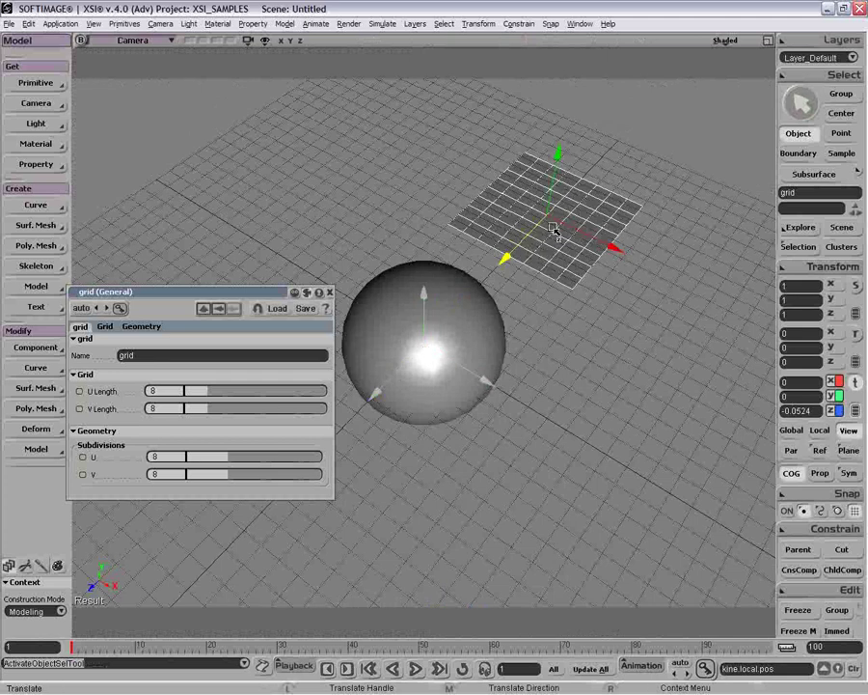
click(558, 231)
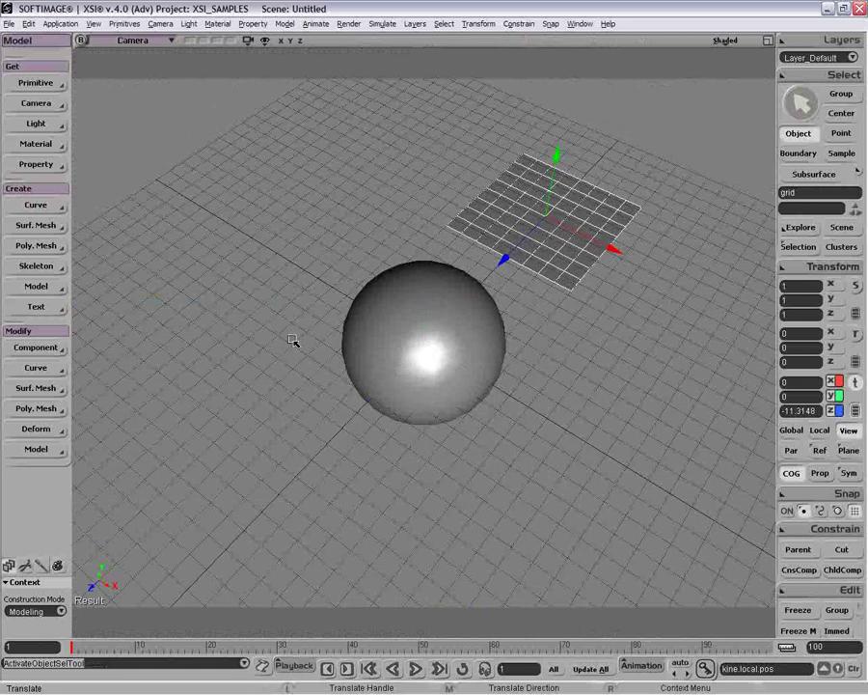
Deform the grid by surface, using the sphere as the deforming surface.
click(35, 429)
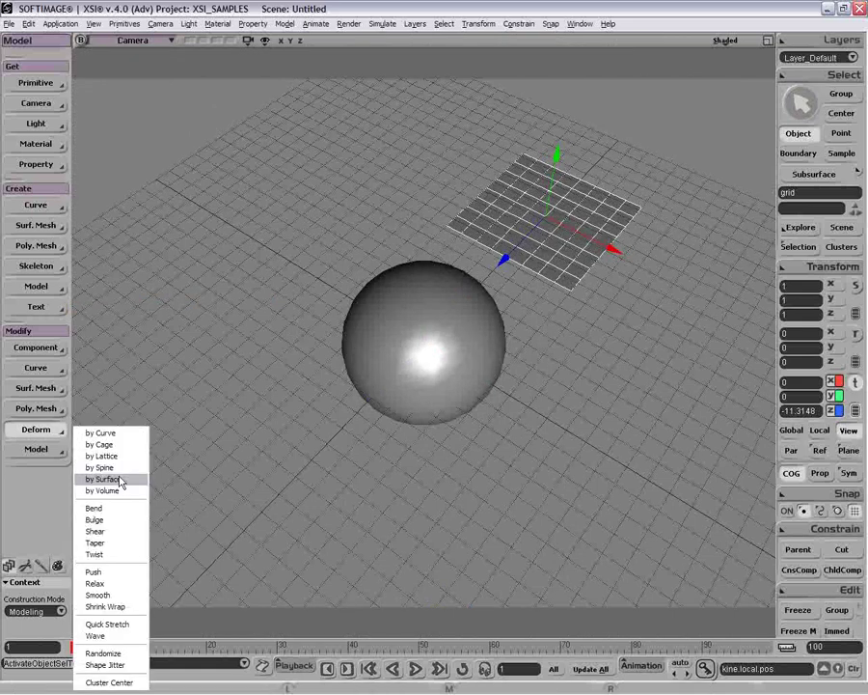
click(117, 474)
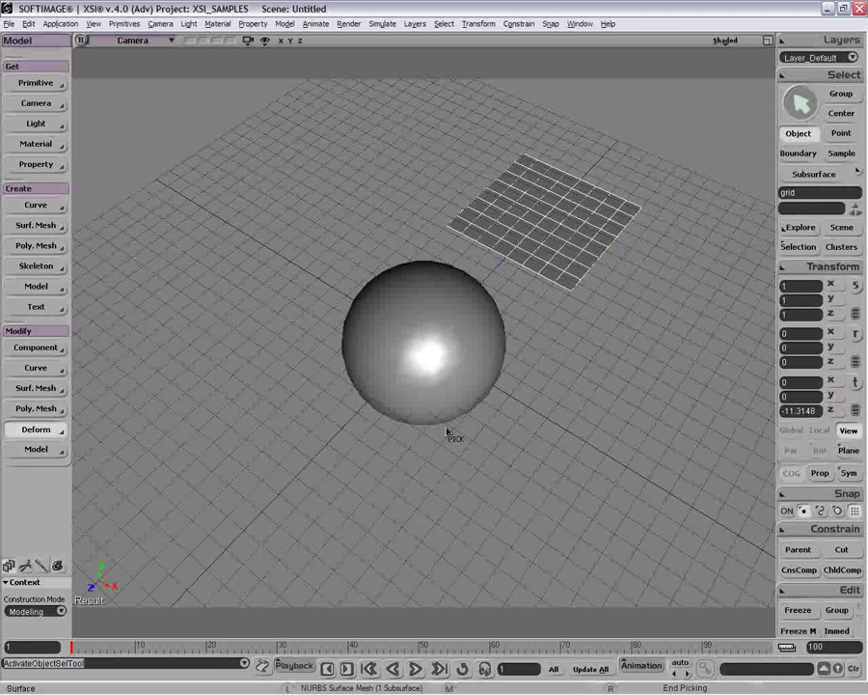
click(455, 356)
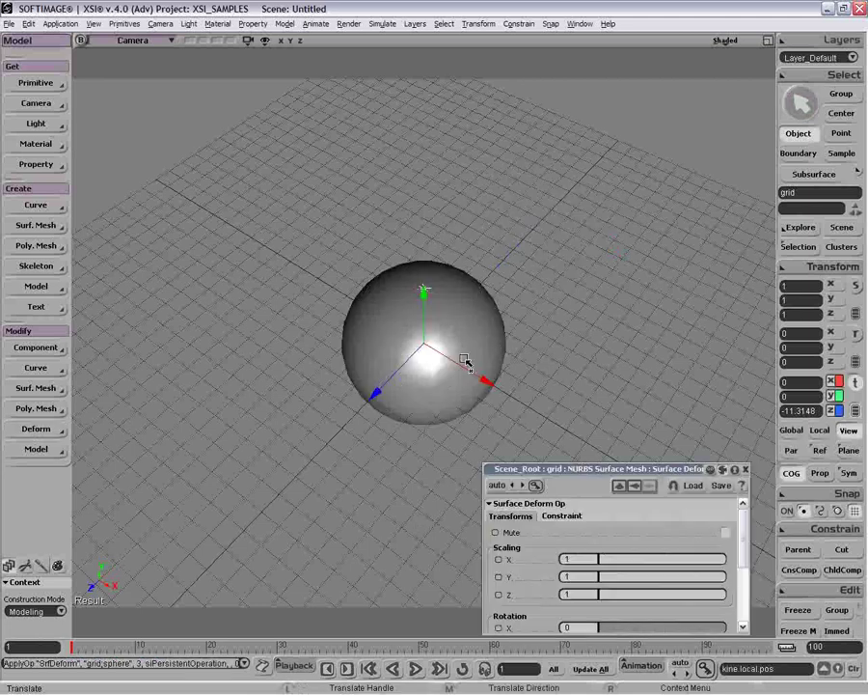
drag(618, 495, 625, 239)
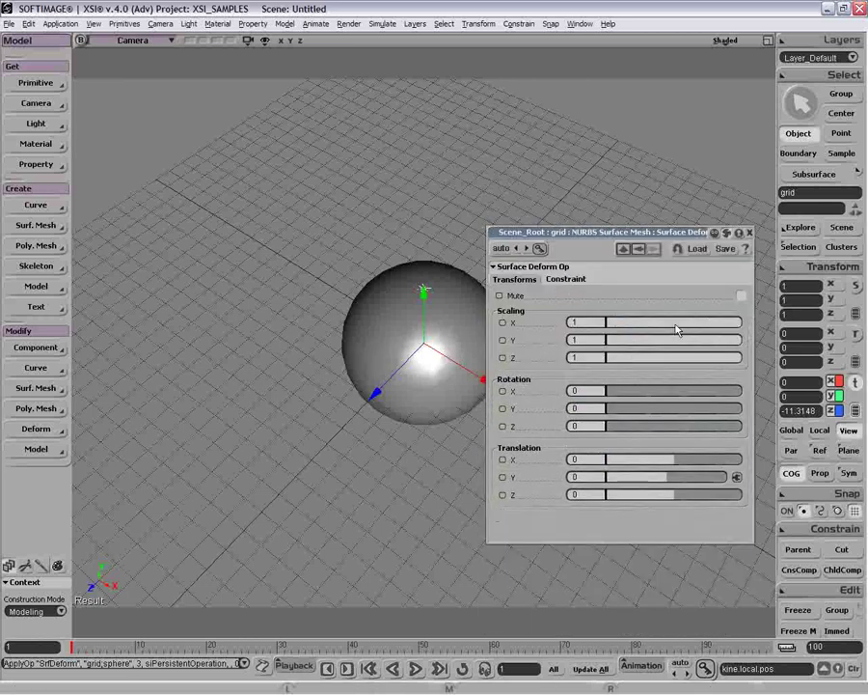
Set the surface deformation's Y translation to 1.073, X scaling to 0.457 and Z scaling to 0.487.
drag(669, 476, 668, 477)
drag(598, 232, 692, 202)
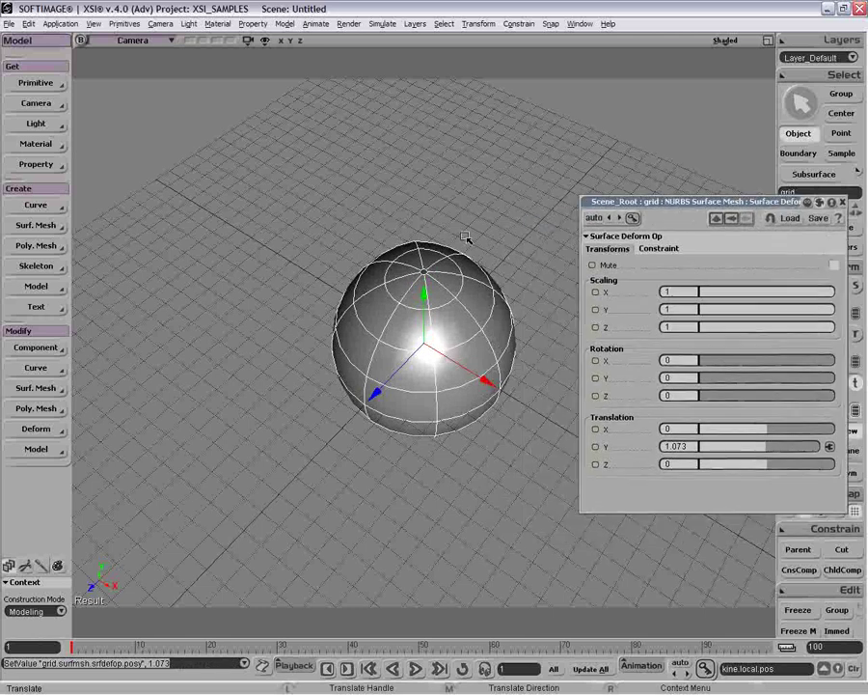
drag(784, 292, 769, 331)
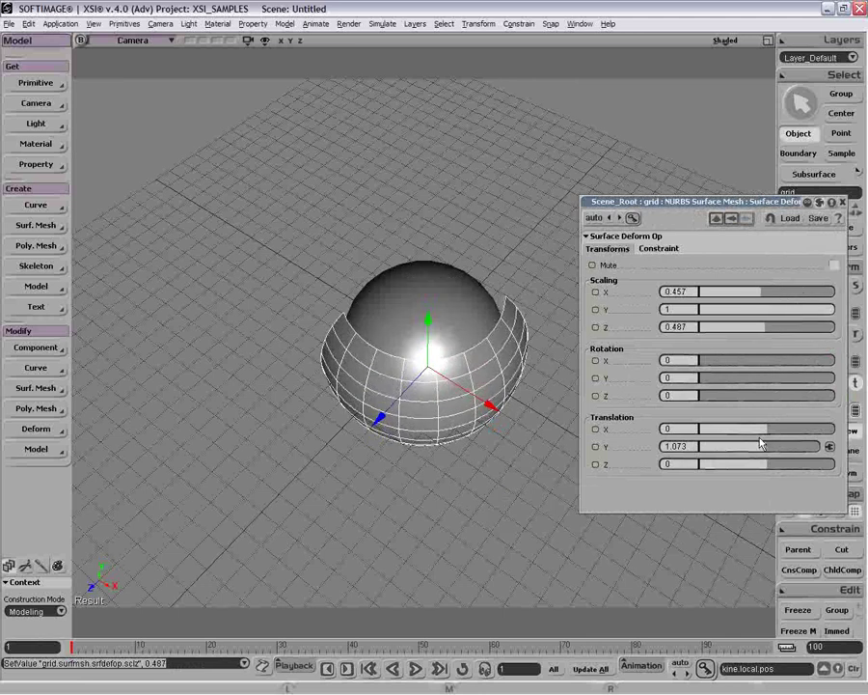
Slide the grid patch over the sphere by setting the deformation's translation to X 4.07, Y 0.056 and Z -1.055.
mouse_move(769, 451)
mouse_down()
mouse_move(759, 448)
mouse_move(780, 432)
mouse_move(822, 431)
mouse_move(760, 470)
mouse_move(747, 467)
mouse_move(793, 463)
mouse_move(763, 465)
mouse_up()
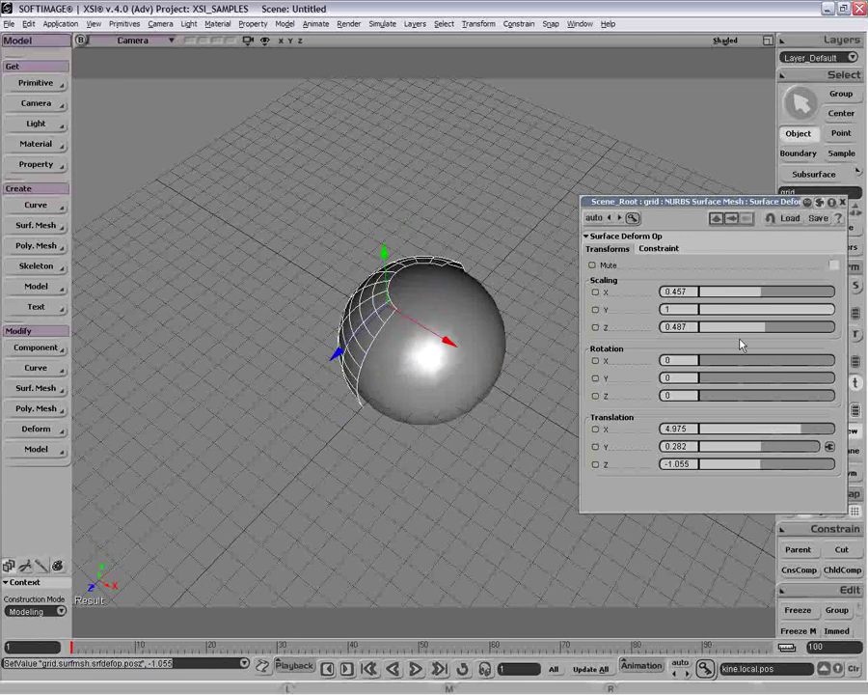
drag(795, 430, 759, 448)
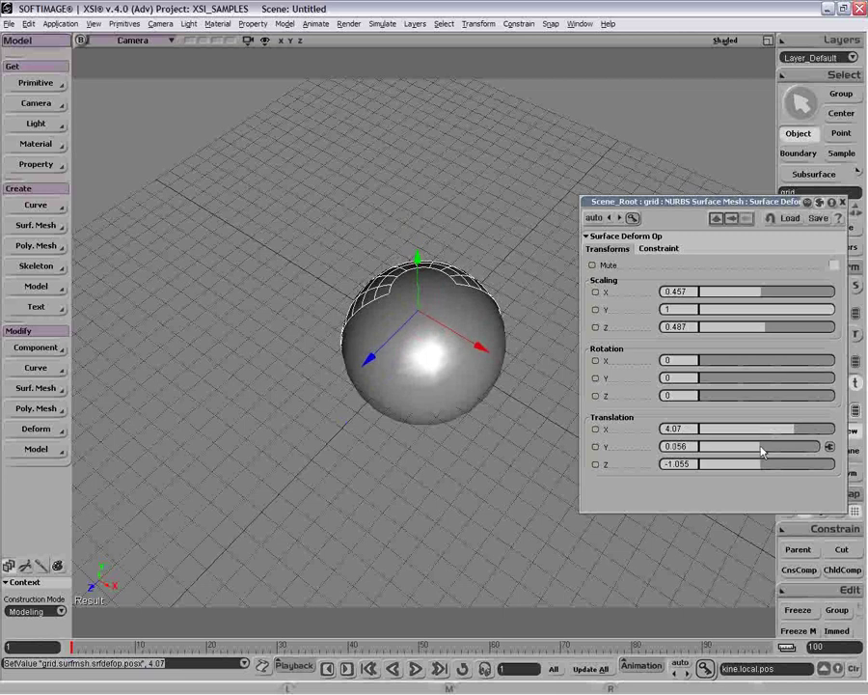
Delete the sphere and the grid deformed over it, and dismiss their empty property page.
key(o)
drag(442, 328, 493, 465)
key(space)
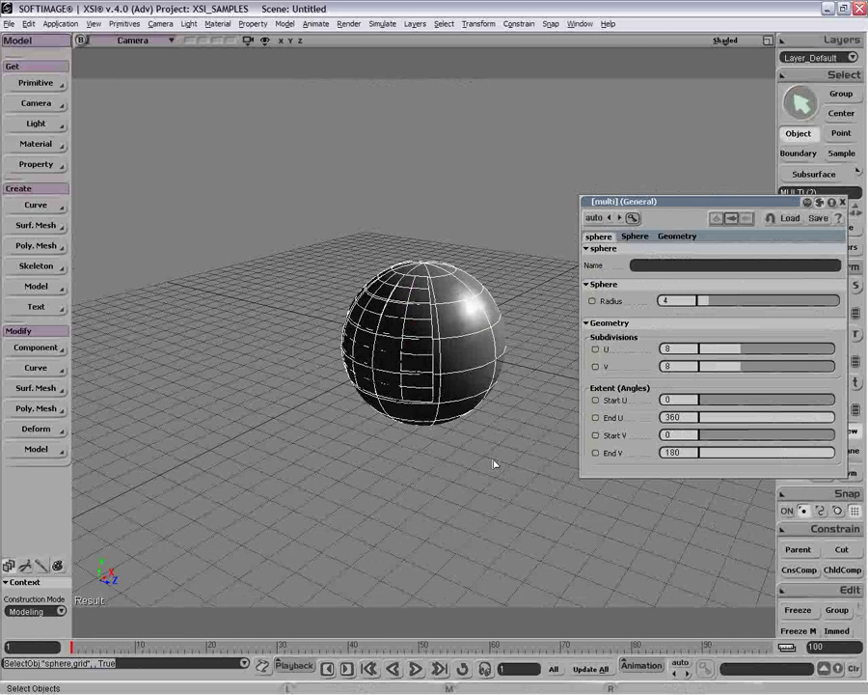
key(Delete)
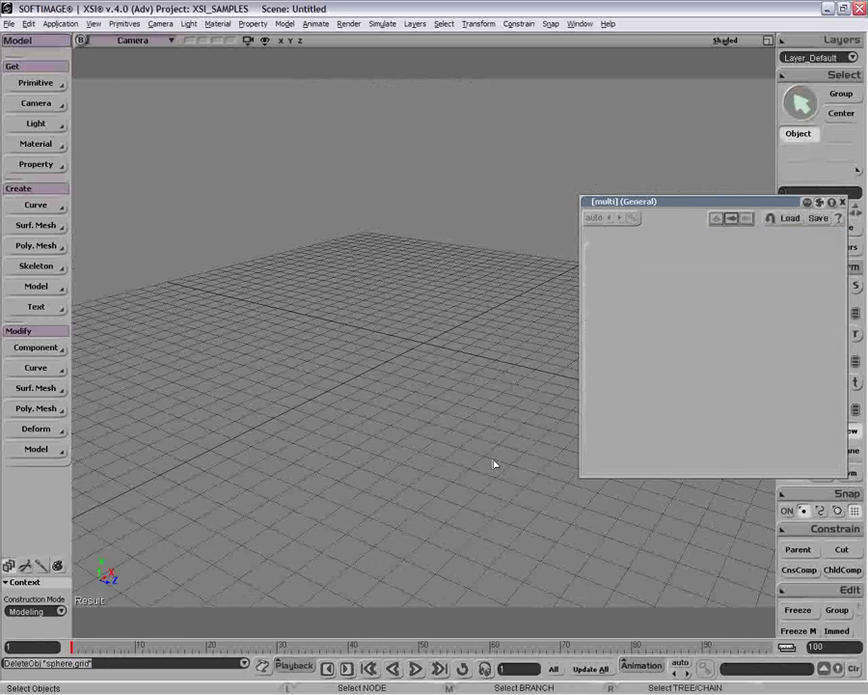
click(842, 202)
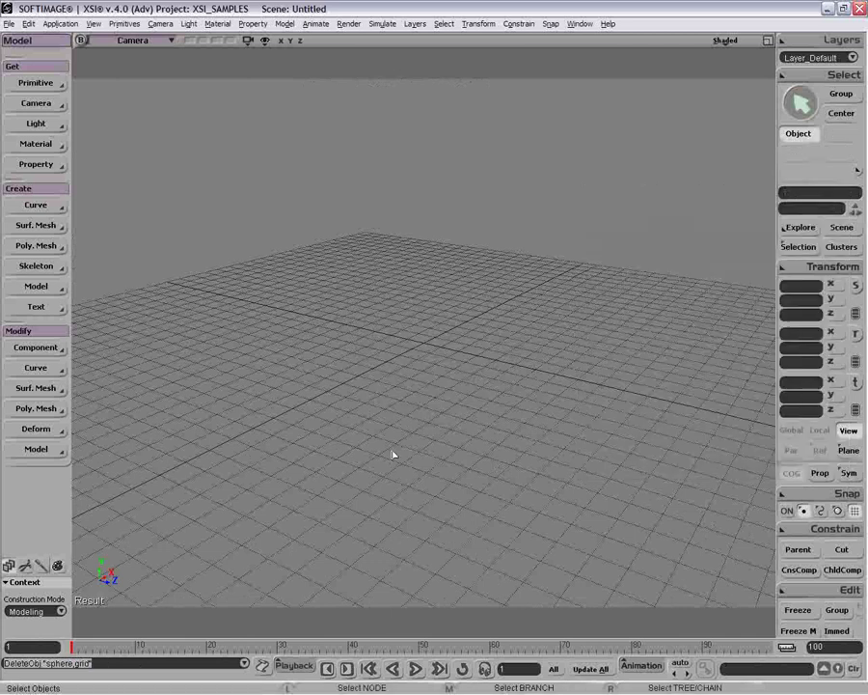
click(60, 431)
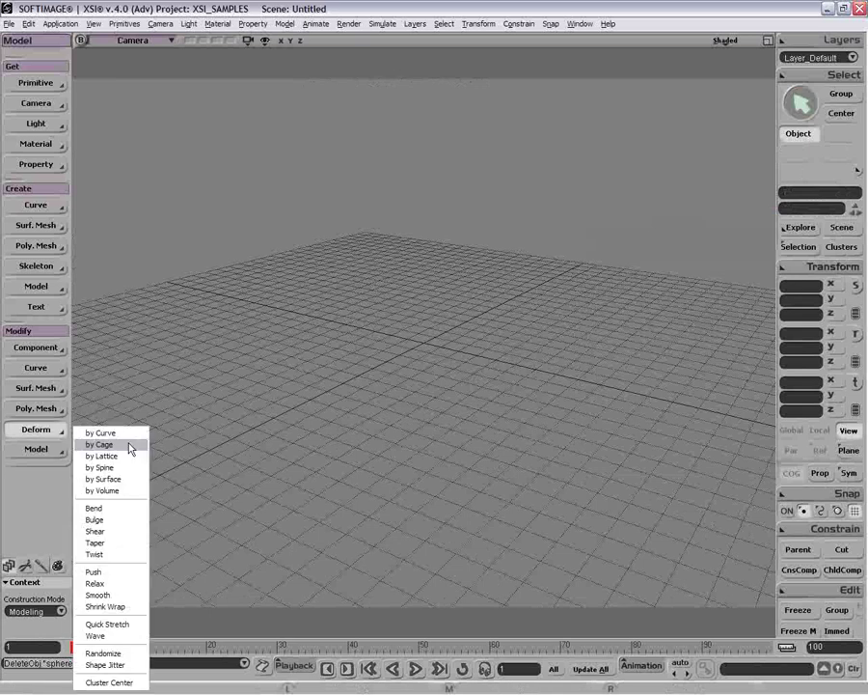
click(378, 394)
Load the predefined male body model, Man_Character, into the empty scene.
click(39, 83)
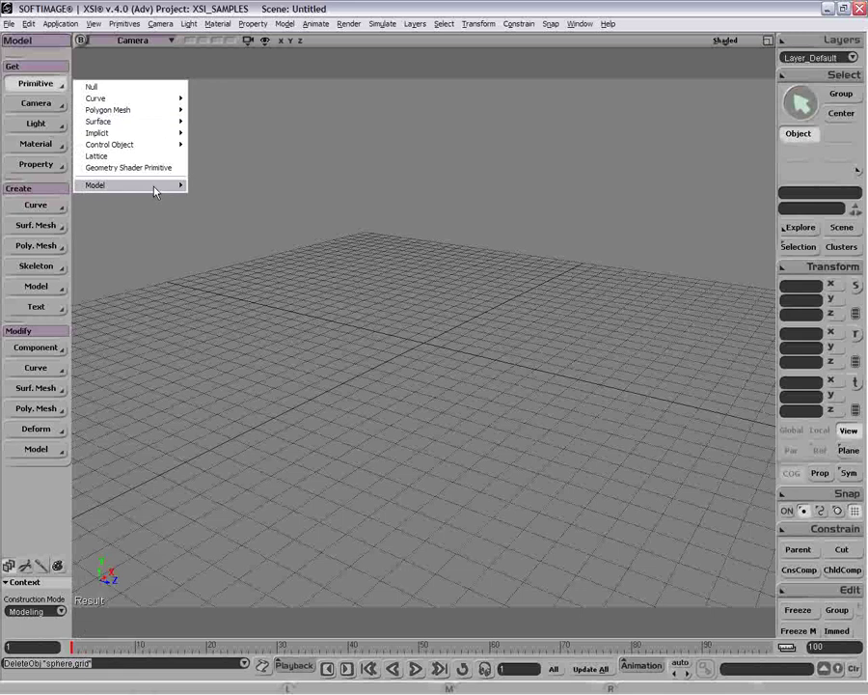
mouse_move(106, 184)
click(238, 406)
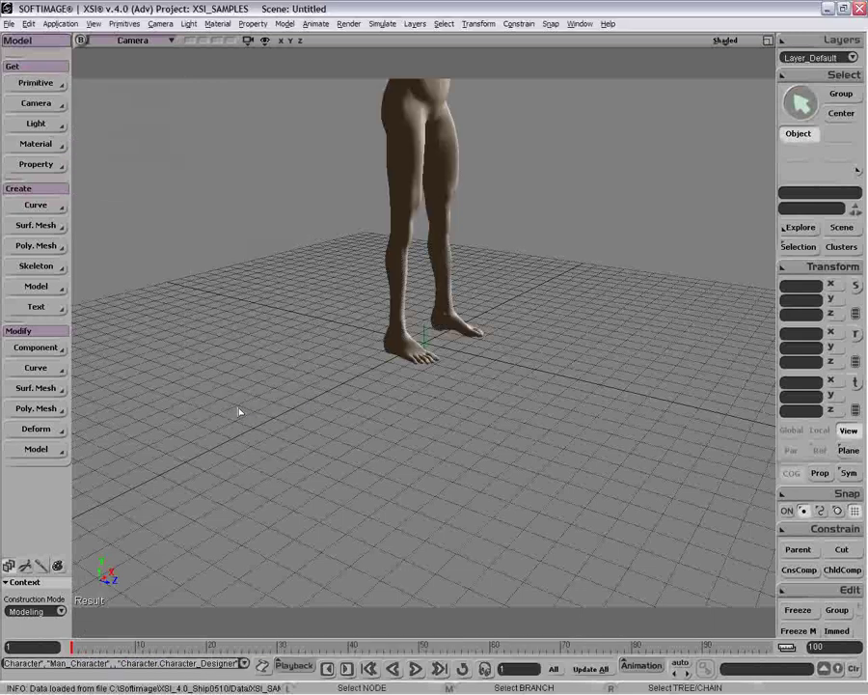
Examine the male character's head, chest and outstretched arms up close from the front.
key(z)
drag(425, 323, 453, 489)
click(842, 201)
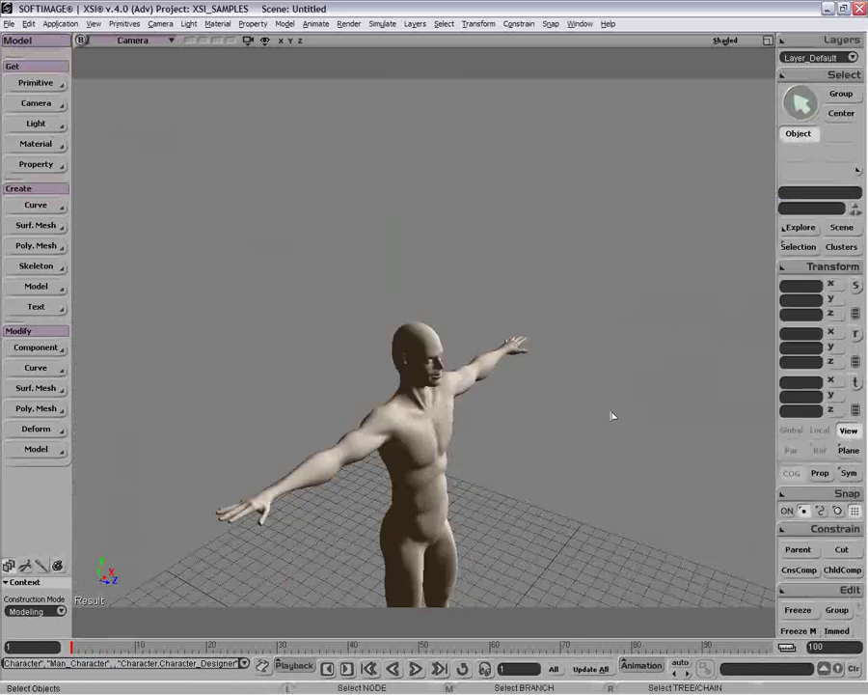
key(o)
drag(613, 413, 440, 436)
key(p)
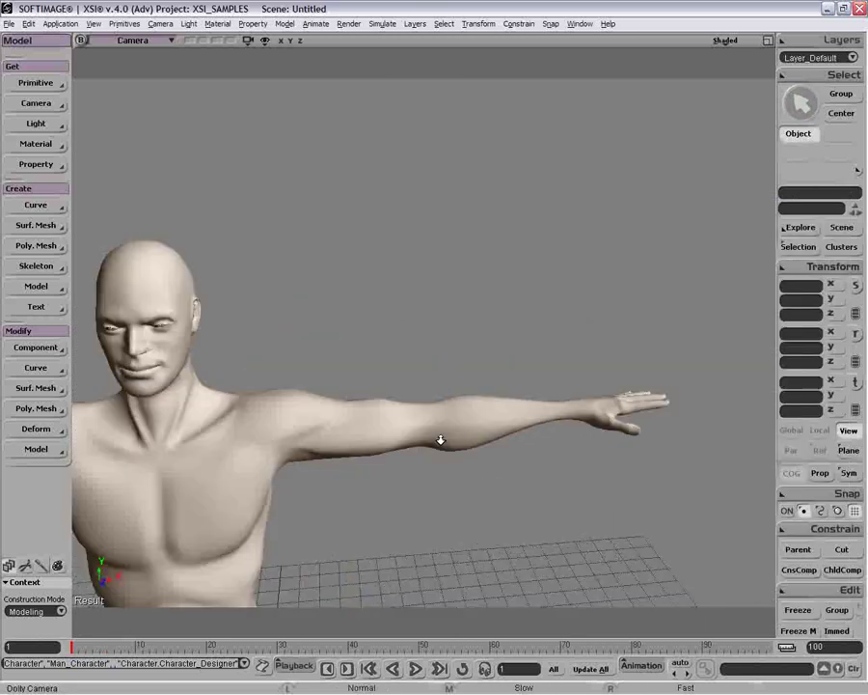
key(z)
drag(388, 434, 442, 425)
key(o)
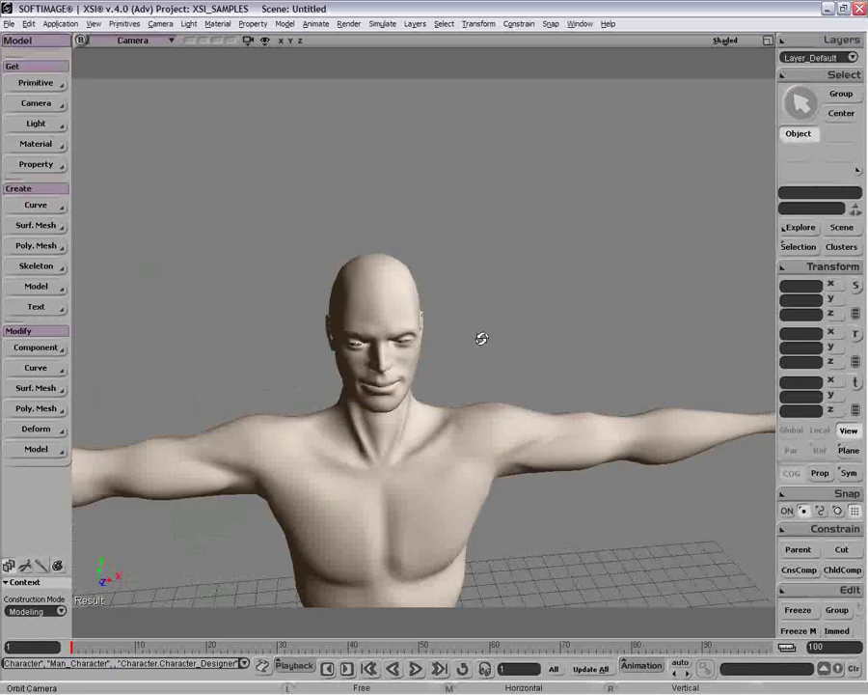
drag(481, 337, 370, 321)
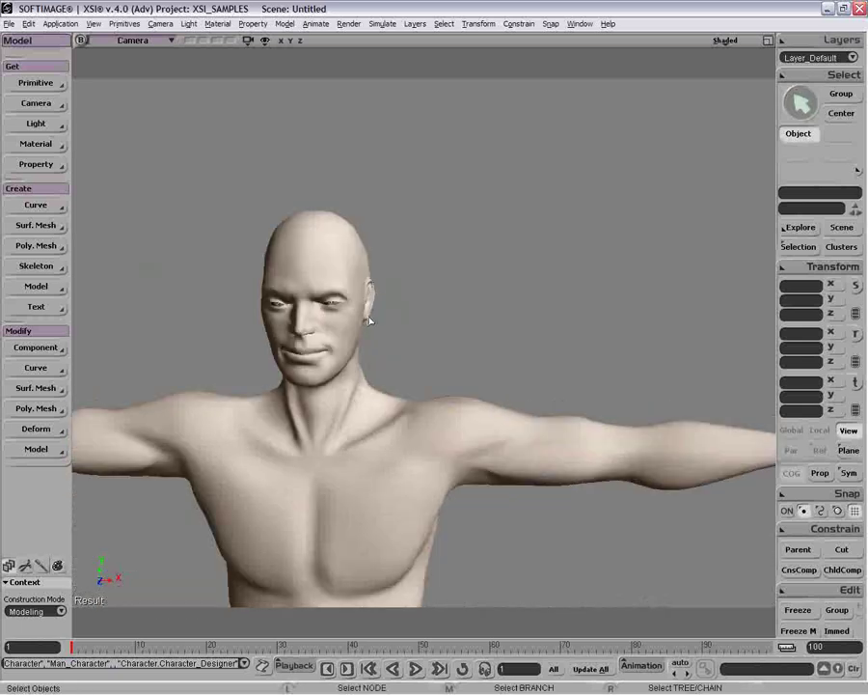
key(u)
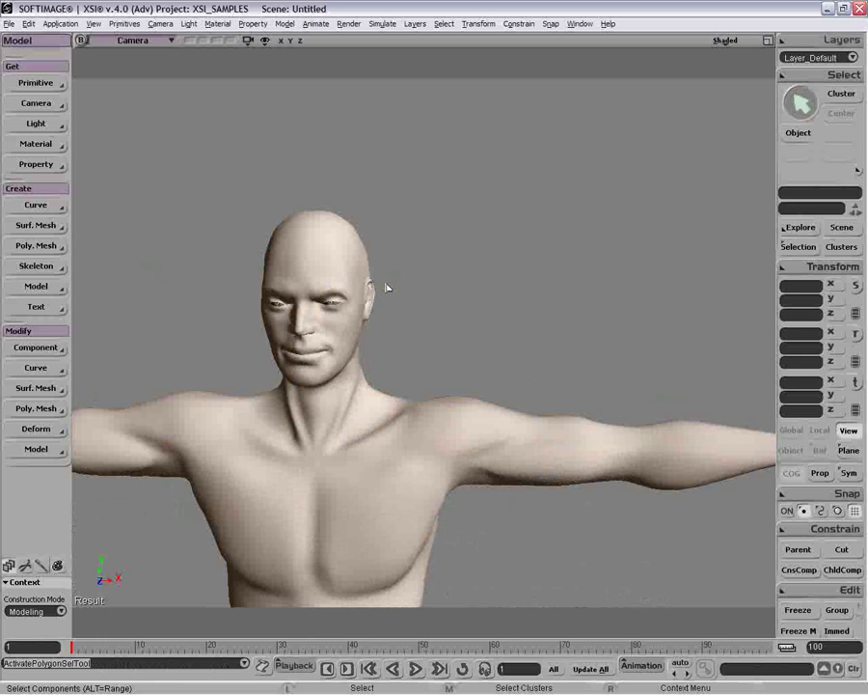
click(338, 253)
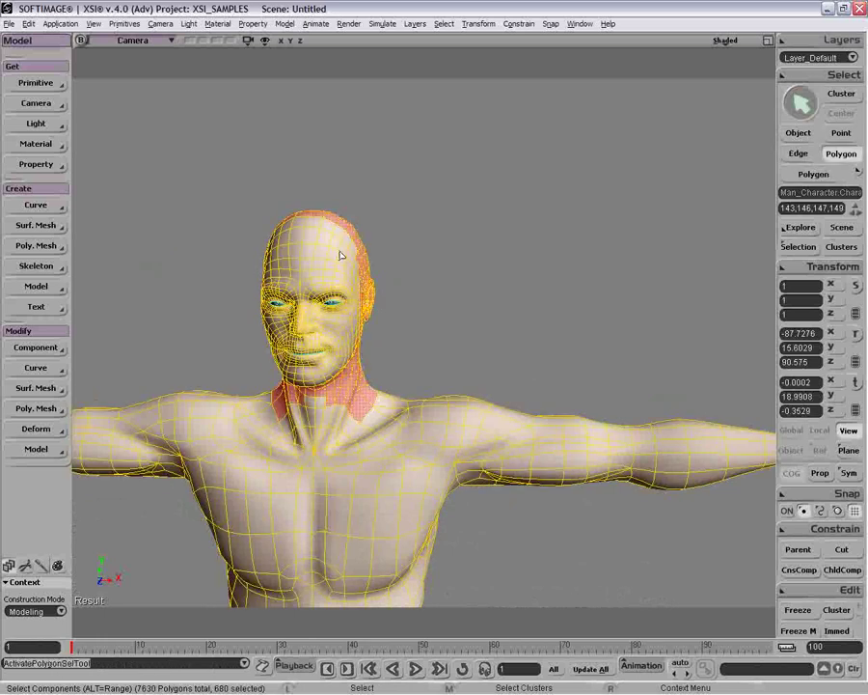
scroll(339, 255, up, 3)
key(space)
click(559, 379)
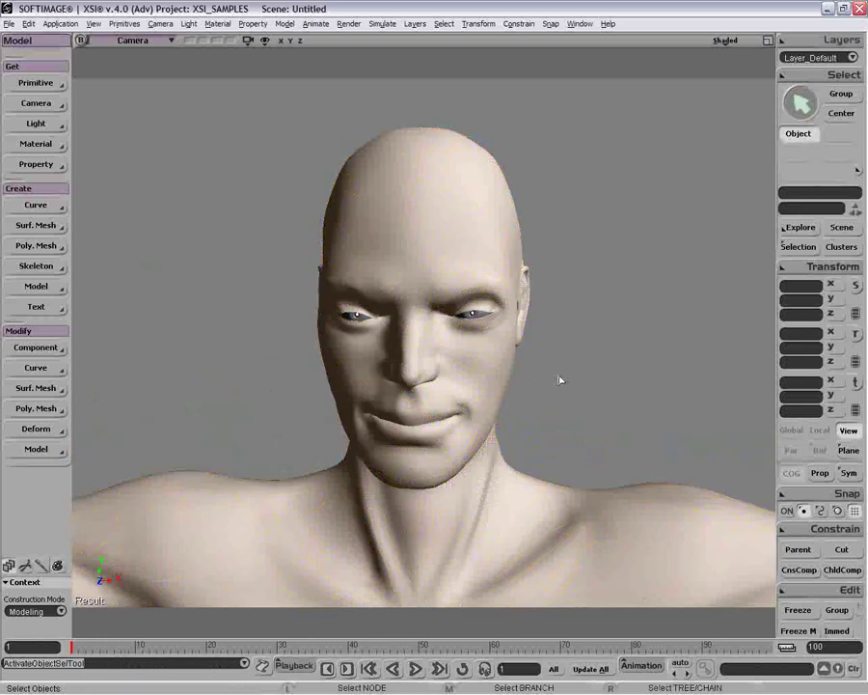
scroll(531, 427, down, 3)
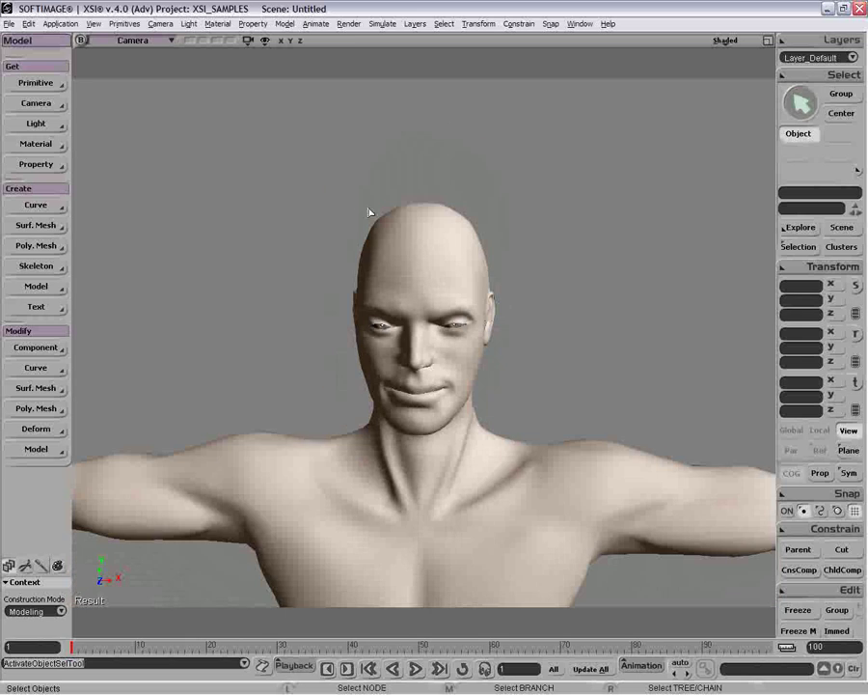
Select the character mesh and tag all the points of its head, down to the jaw.
key(t)
drag(315, 160, 593, 429)
key(space)
click(395, 223)
key(t)
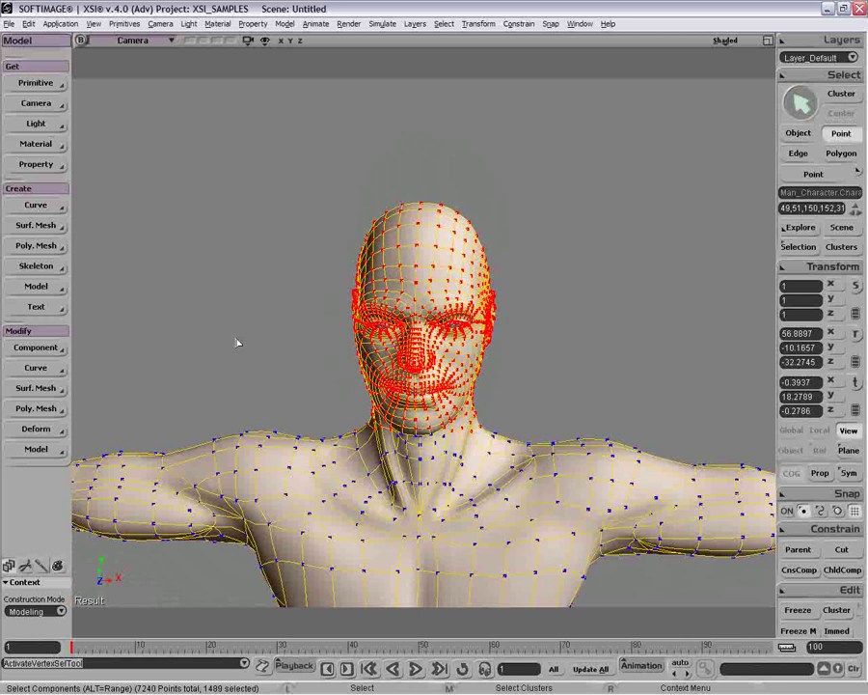
Add a Volume Deform control object to the tagged head points and move its property page clear of the head.
click(39, 83)
mouse_move(124, 146)
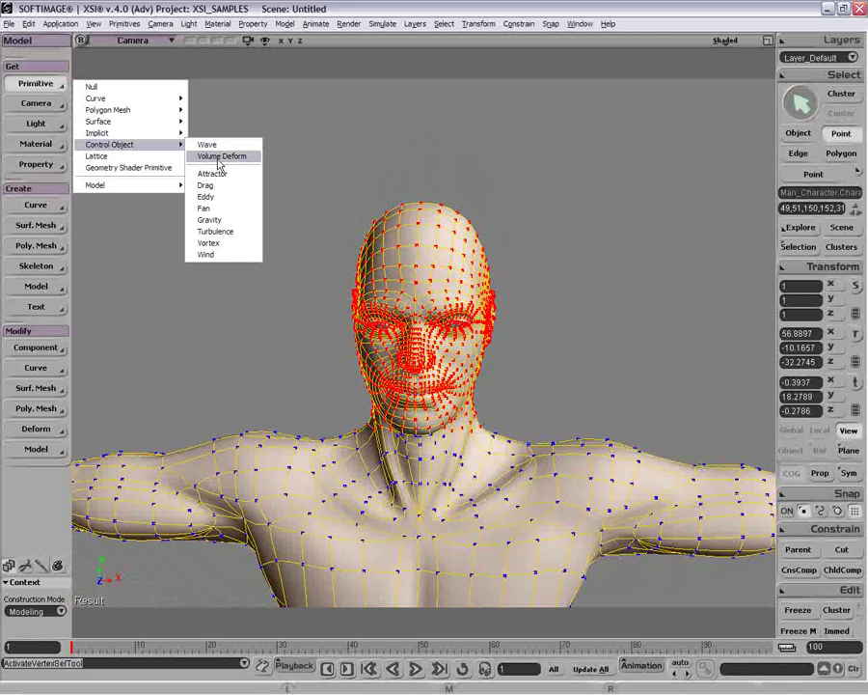
click(220, 157)
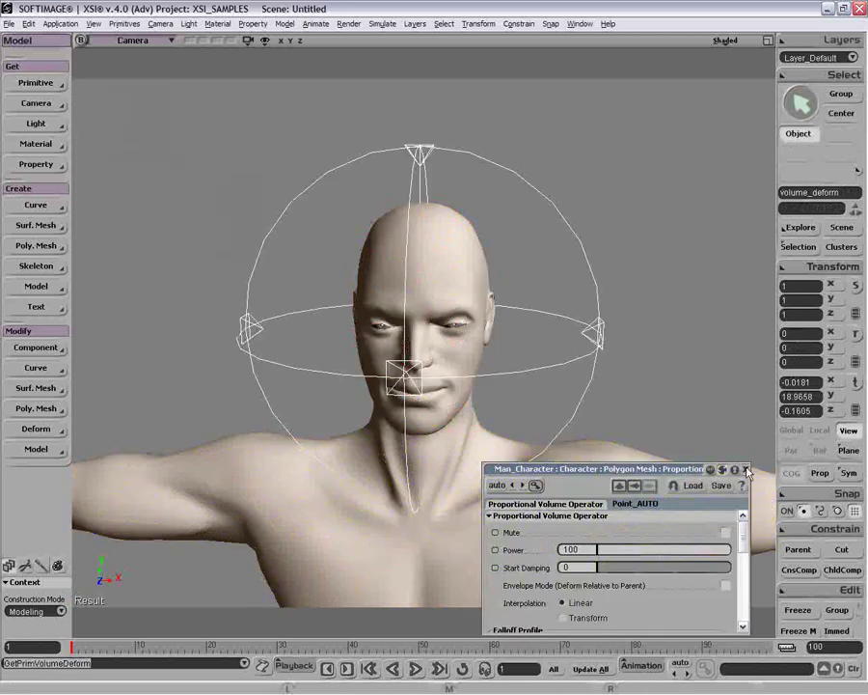
drag(693, 470, 802, 57)
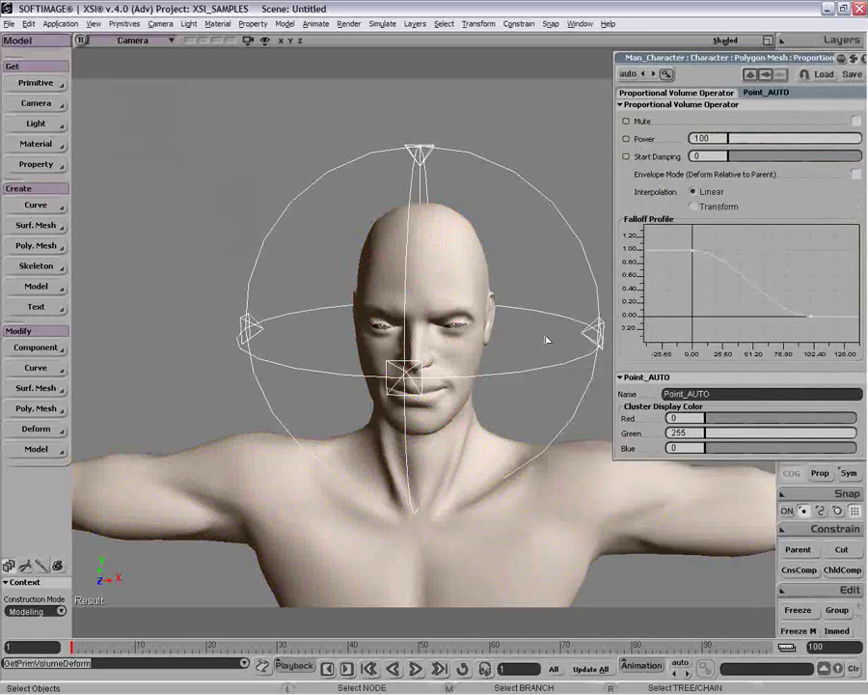
Try translating the volume deform control sideways along X to distort the head, and undo the move.
key(v)
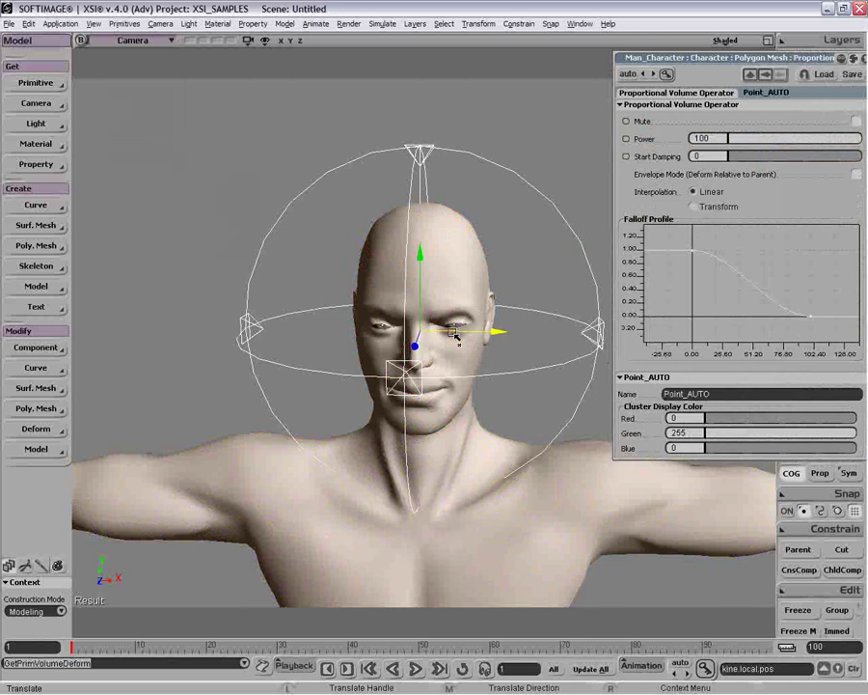
drag(442, 336, 380, 335)
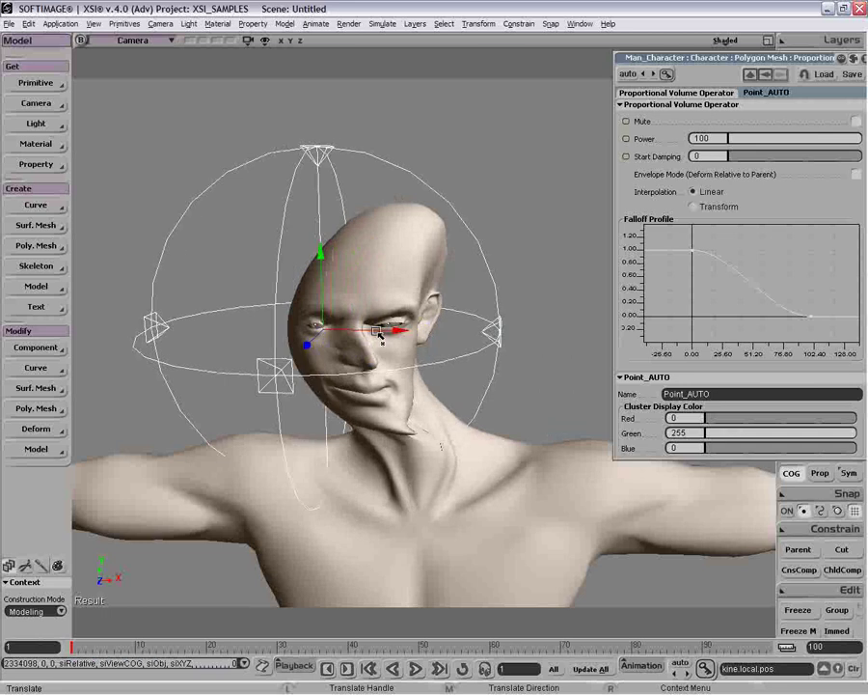
key(ctrl+z)
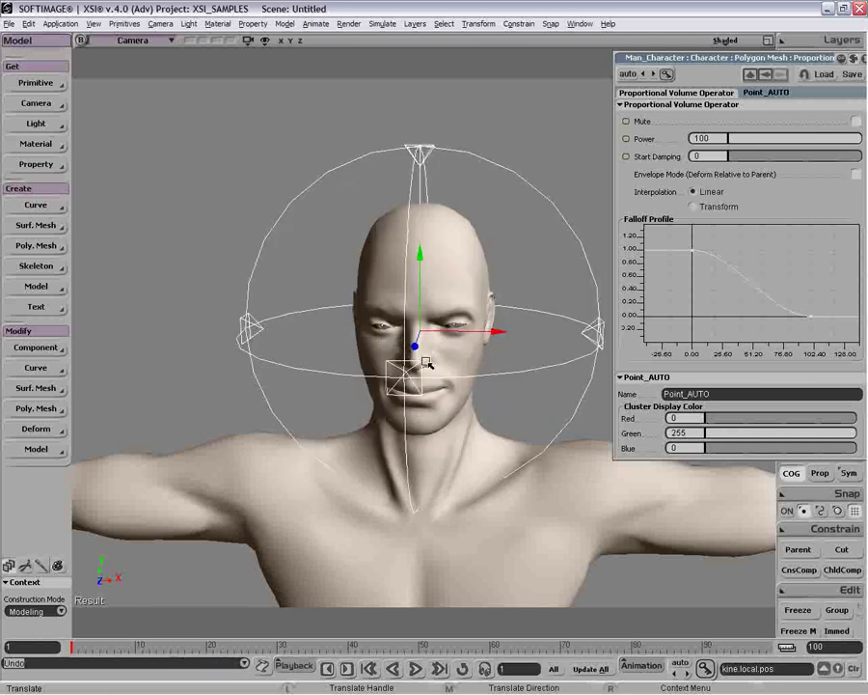
Recentre the deform volume on the top of the skull without deforming it, and translate it to both sides in turn to widen the head.
drag(454, 338, 368, 198)
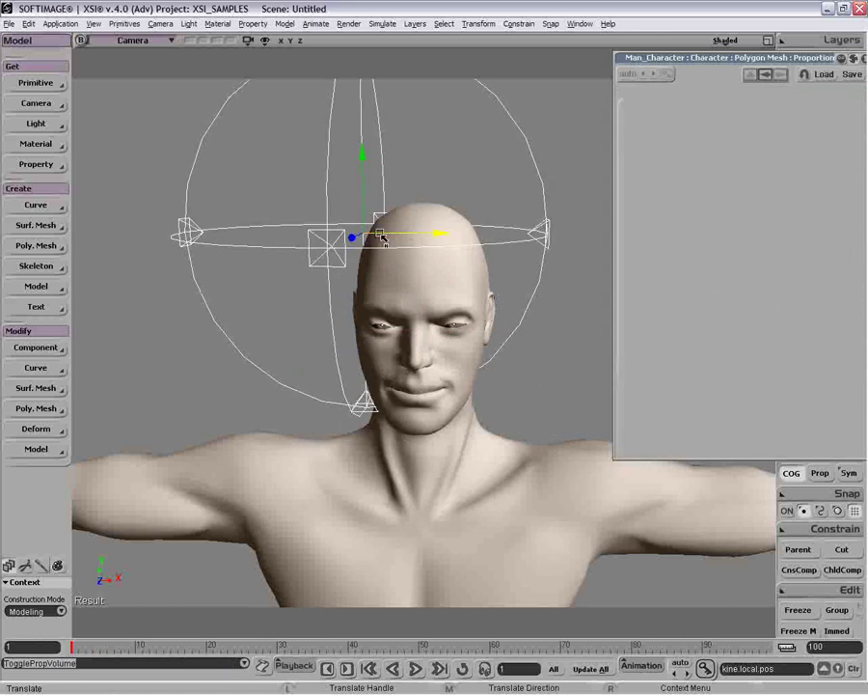
drag(359, 237, 488, 241)
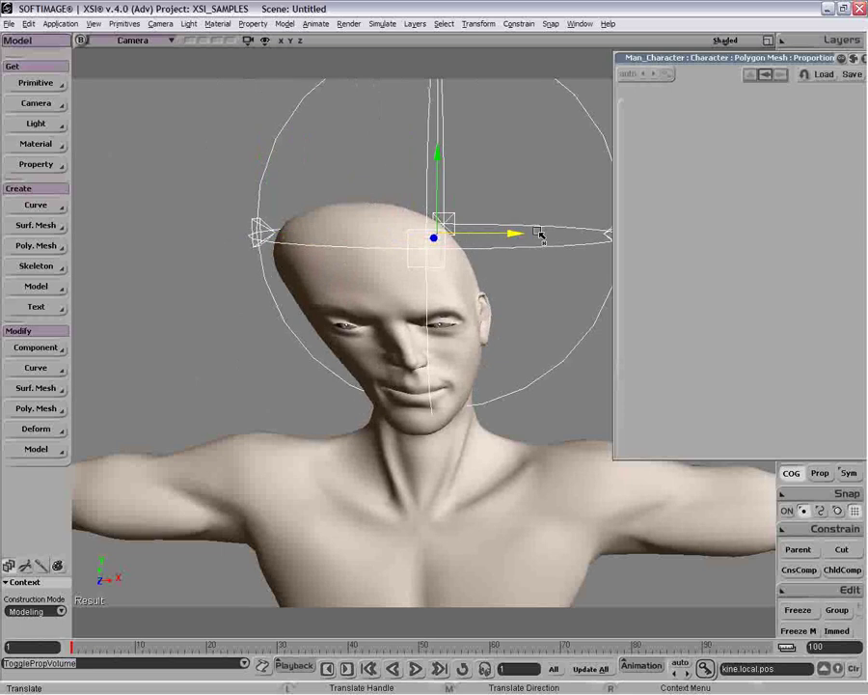
drag(549, 230, 579, 231)
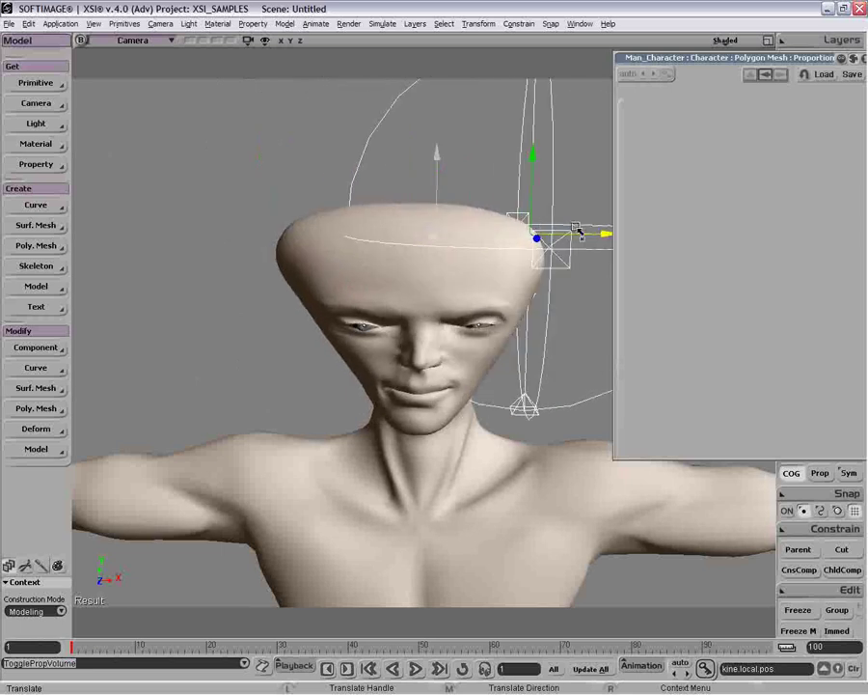
key(space)
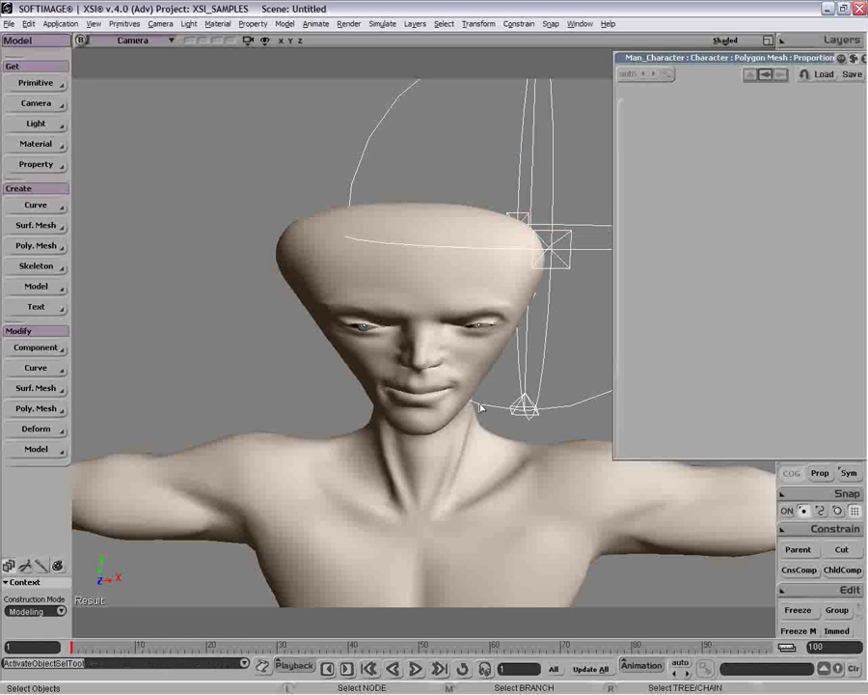
Select the character and open the properties of the second Proportional Volume Operator in its operator stack.
drag(536, 441, 510, 443)
drag(733, 57, 622, 276)
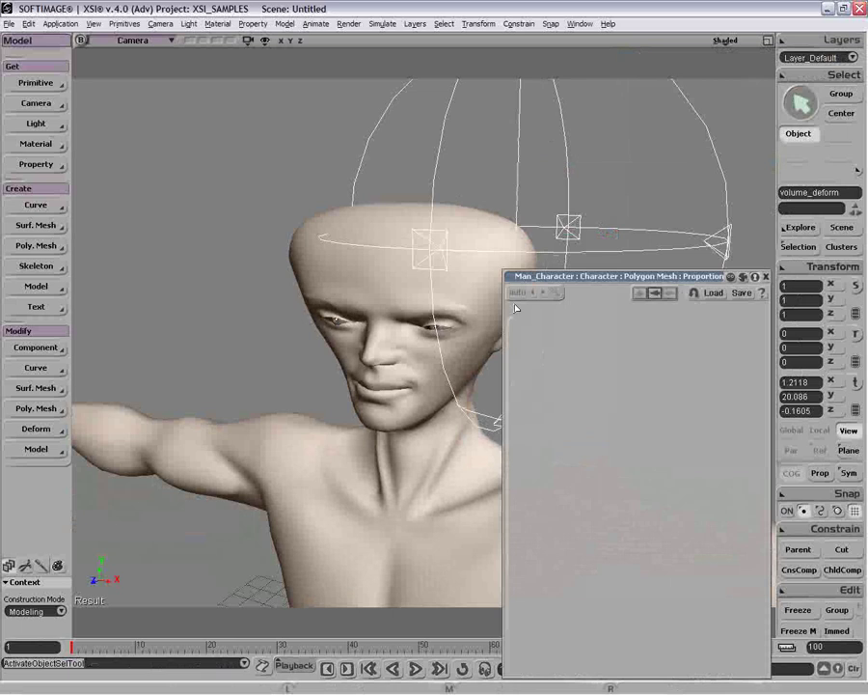
click(379, 282)
click(807, 249)
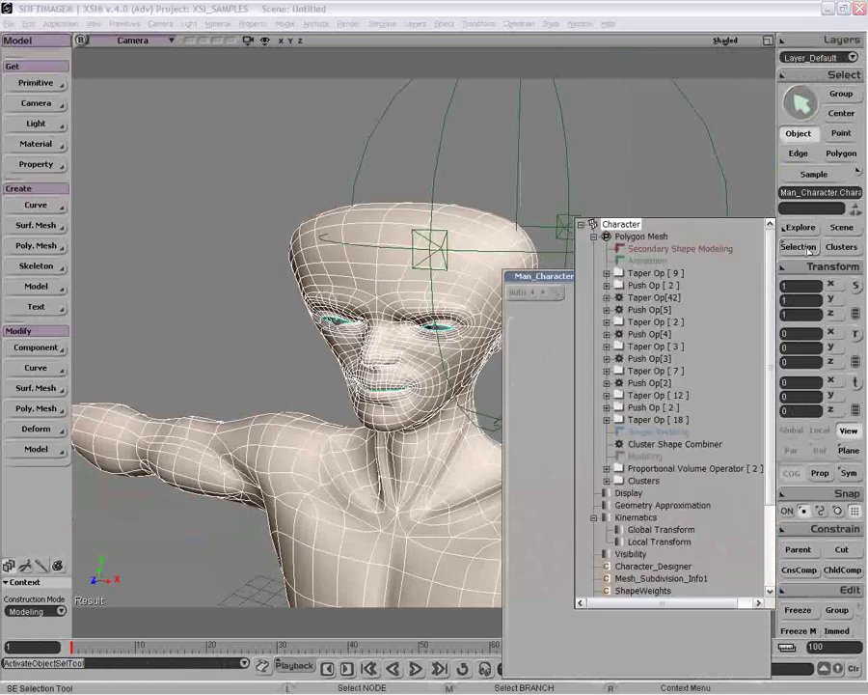
click(607, 468)
click(681, 492)
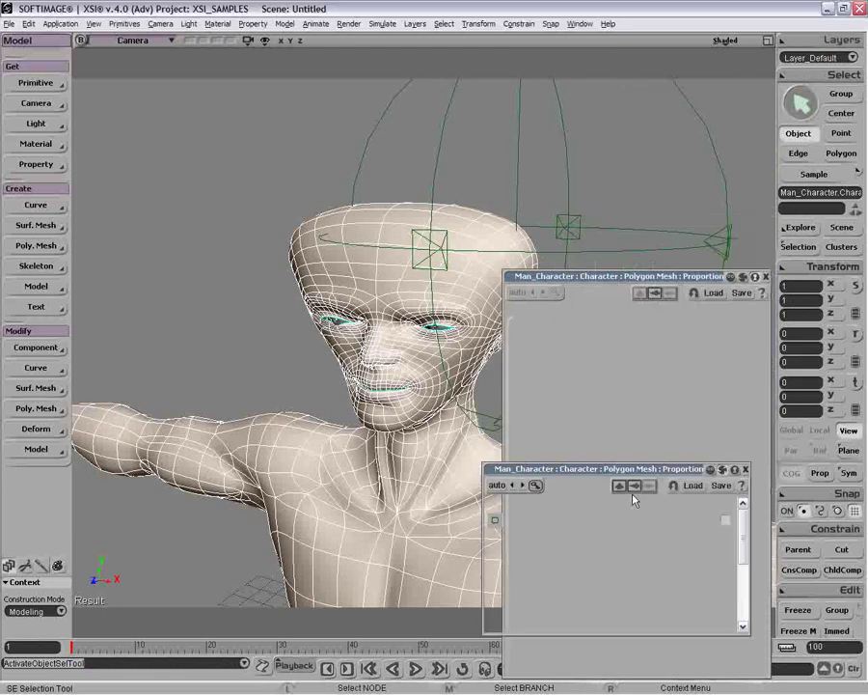
Reshape the operator's falloff profile by pulling the slope of its first key steeply downward, giving a concave curve.
scroll(735, 567, down, 5)
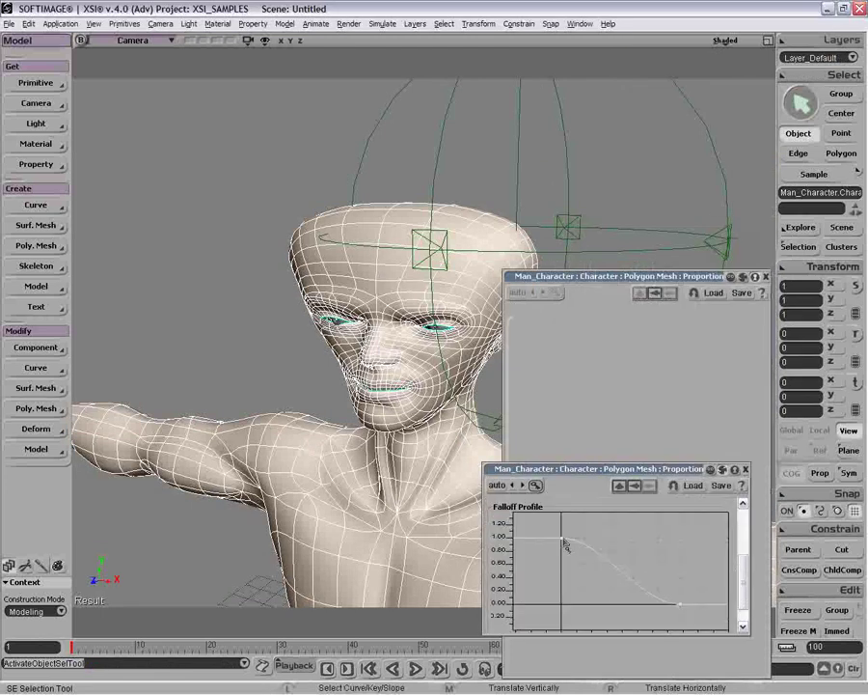
click(562, 537)
drag(592, 542, 590, 586)
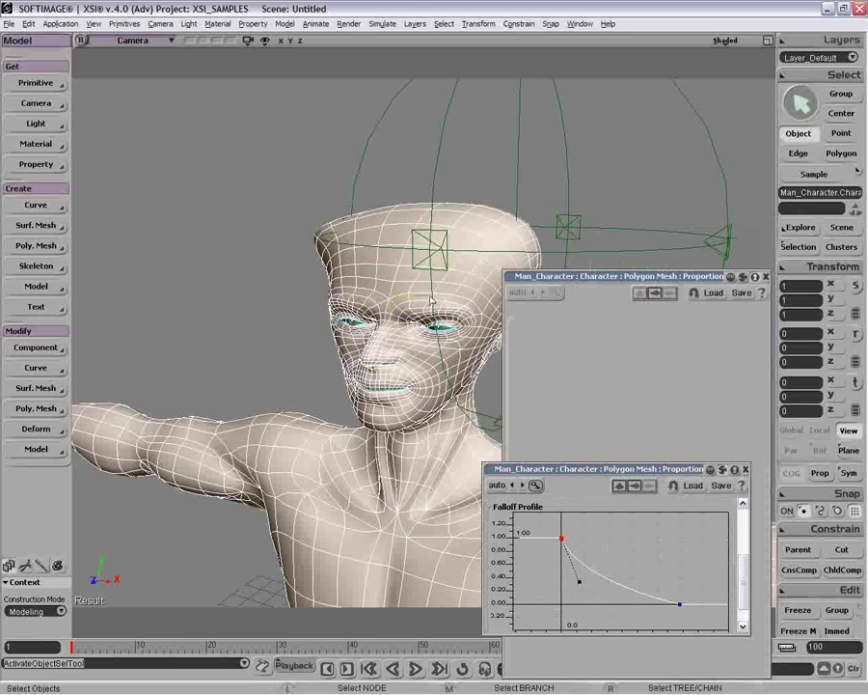
click(396, 282)
key(o)
drag(395, 282, 400, 310)
mouse_move(561, 596)
mouse_down()
mouse_move(575, 573)
mouse_move(570, 603)
mouse_up()
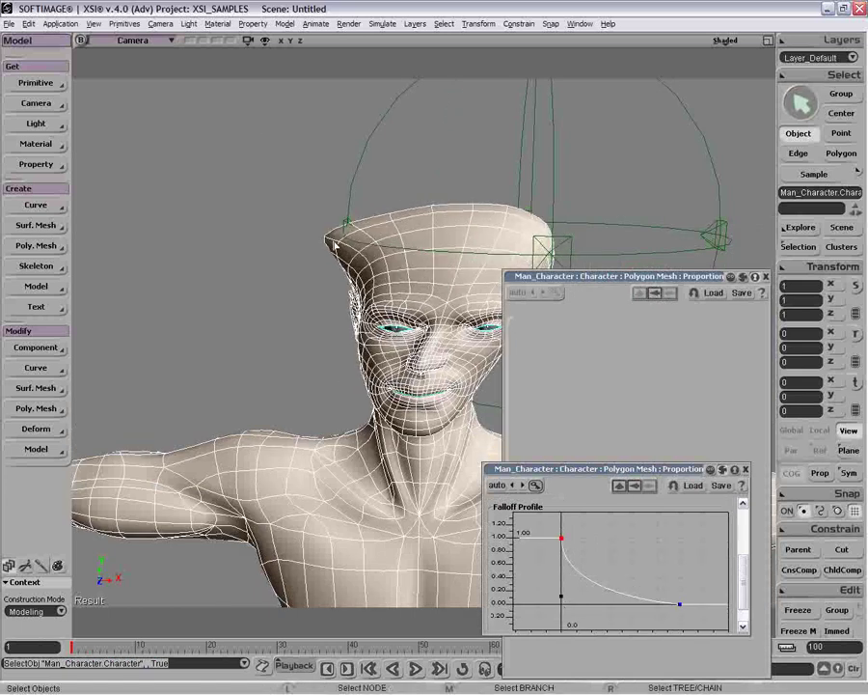
Close both Proportional Volume Operator property pages and select the volume deform control object.
click(744, 469)
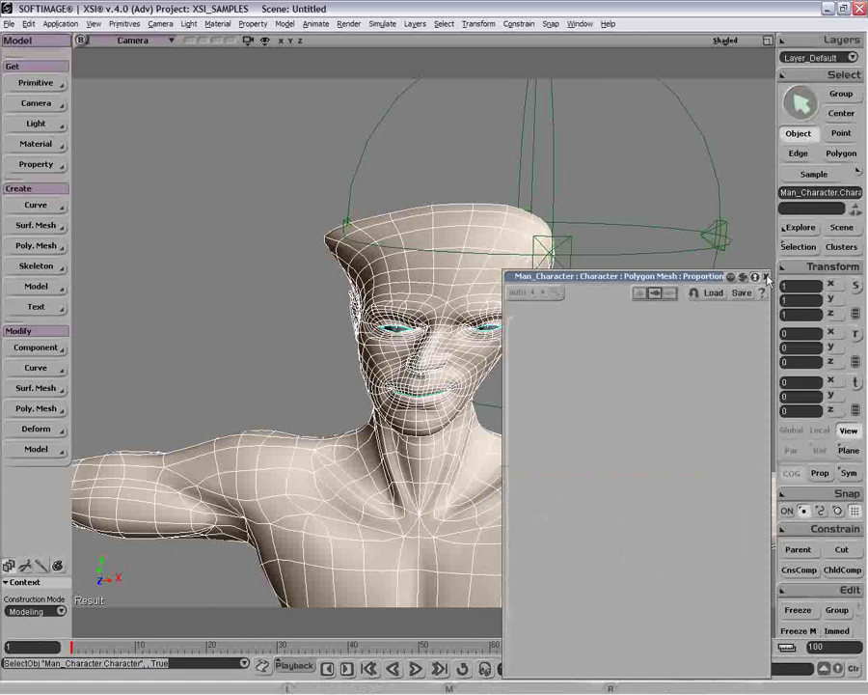
click(766, 277)
click(716, 311)
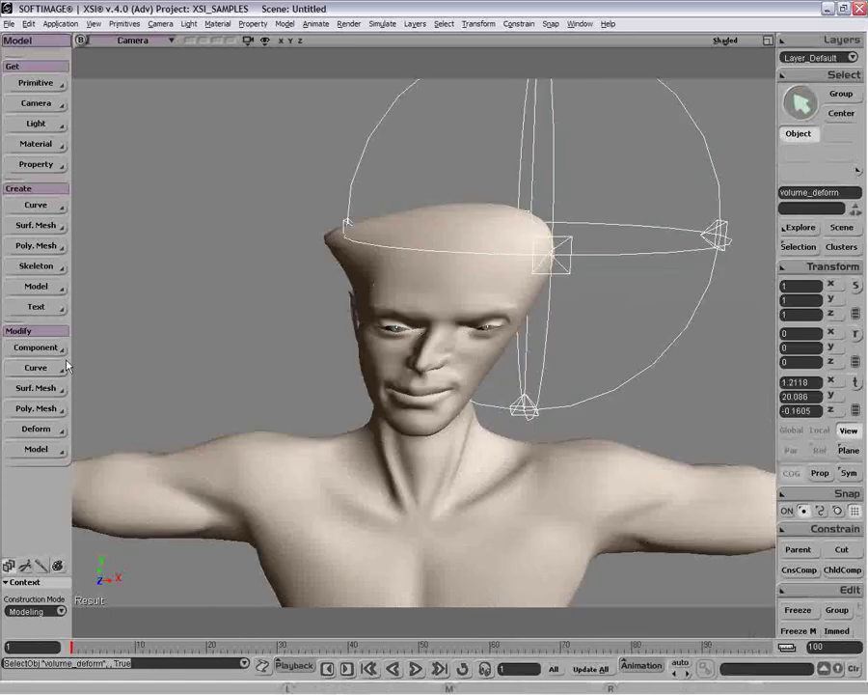
click(57, 437)
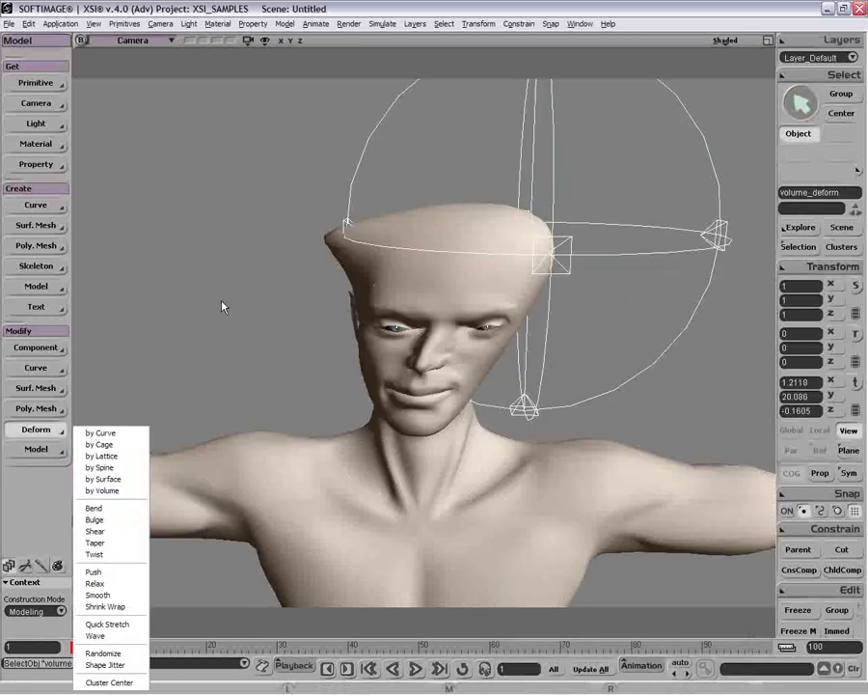
key(space)
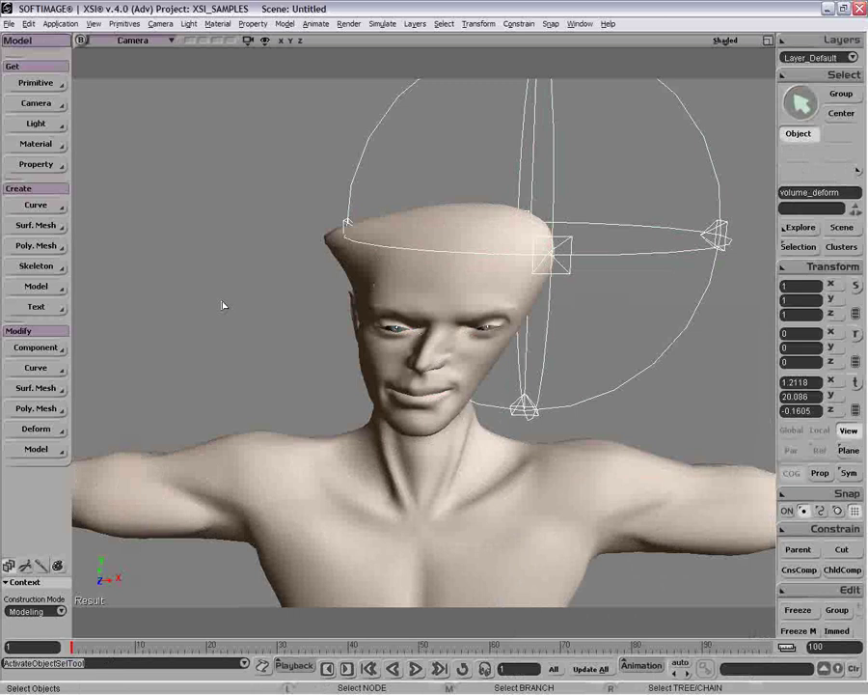